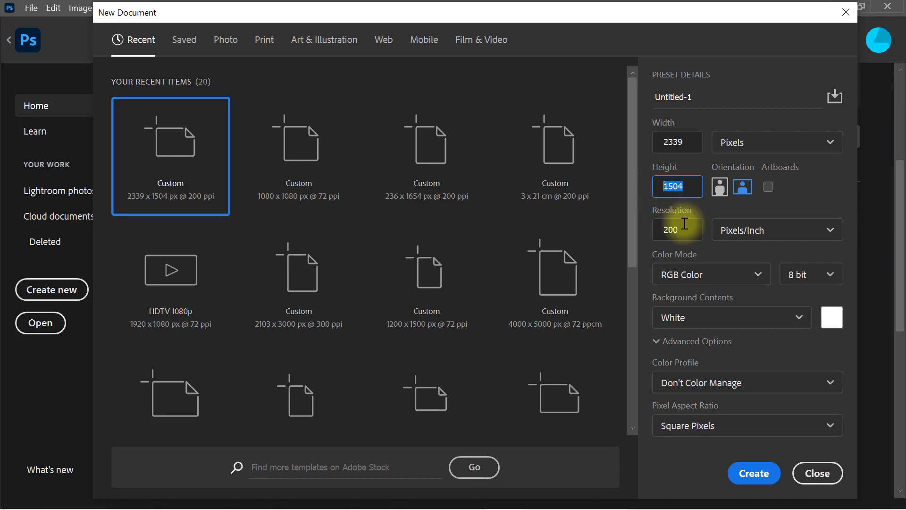
- Create a 2339 x 1504 px document at 200 pixels/inch in RGB with a white background, and hide its guides
key("Tab")
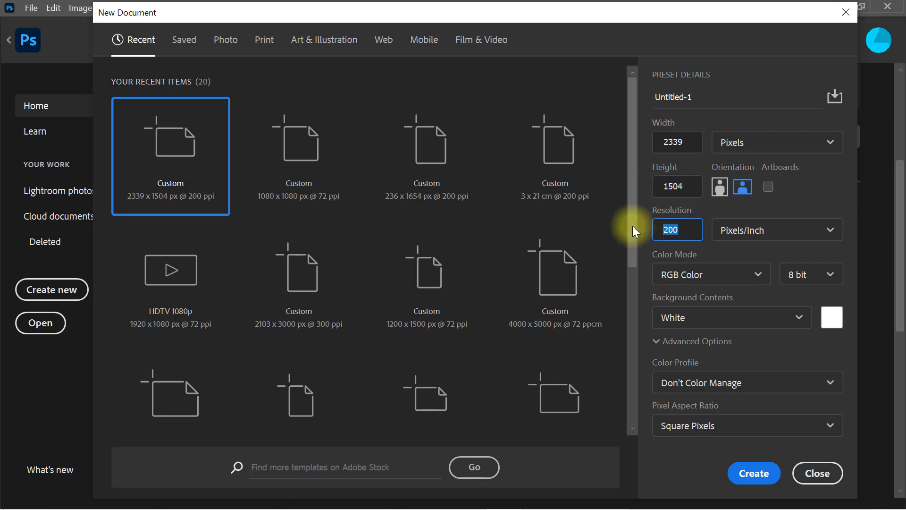
left_click(751, 476)
key("ctrl+semicolon")
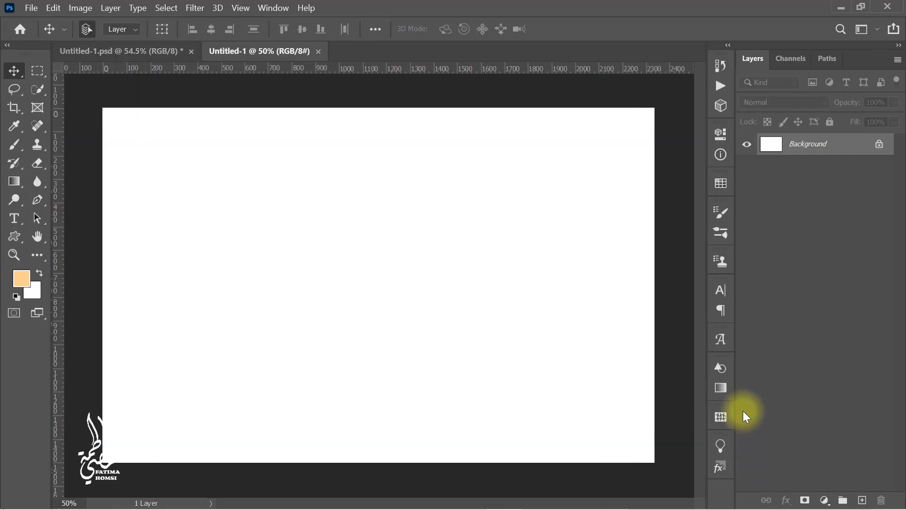
- Place the Sky 03_(02) stock image into the new document and flip it horizontally
left_click(841, 7)
left_click_drag(207, 98, 408, 336)
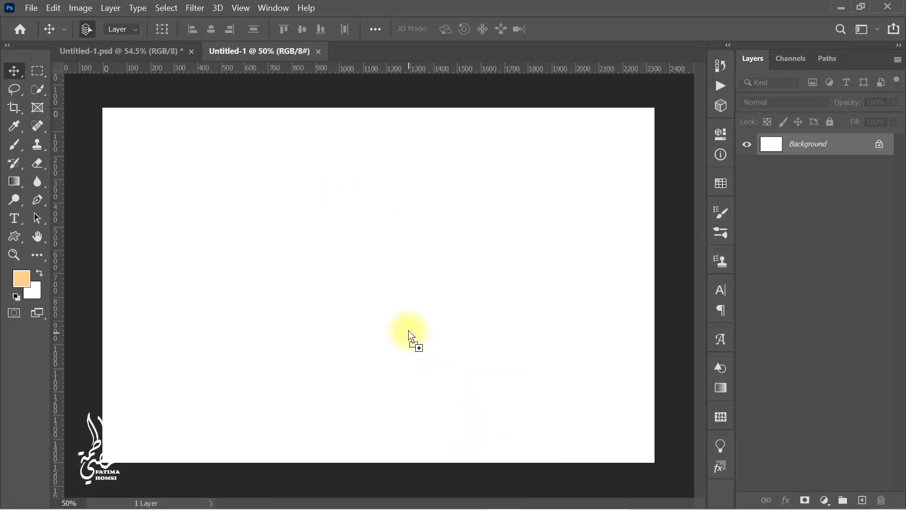
right_click(455, 296)
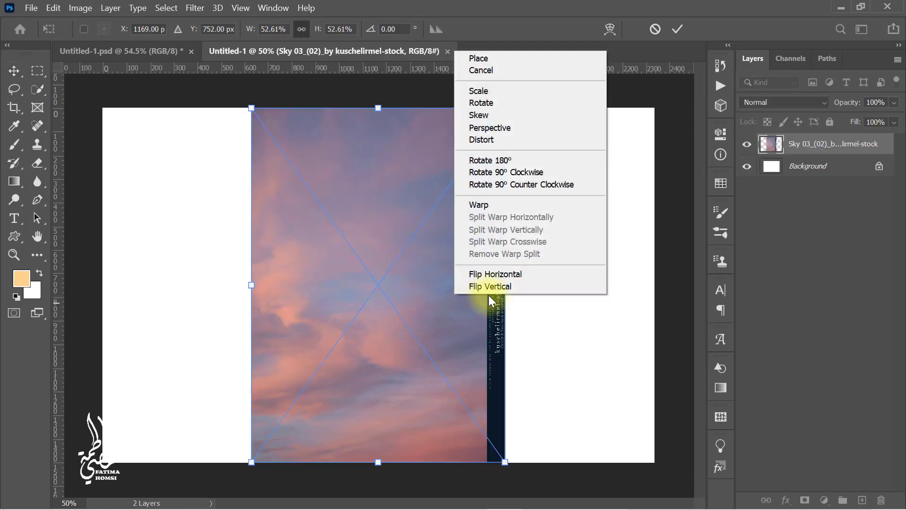
left_click(523, 282)
- Scale the sky proportionally to about 2547 px wide, shift it upward so it still covers the canvas, and commit the placement
left_click_drag(505, 285, 680, 286)
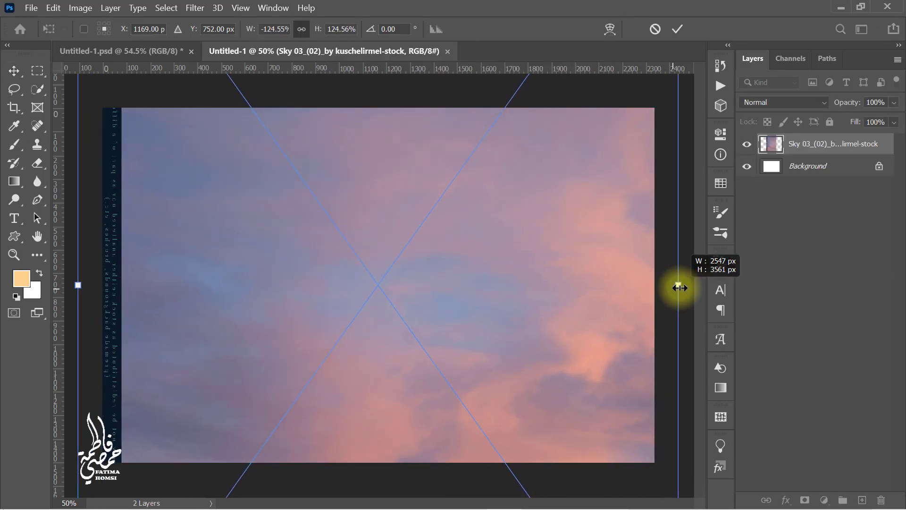
left_click_drag(491, 318, 494, 224)
left_click(678, 28)
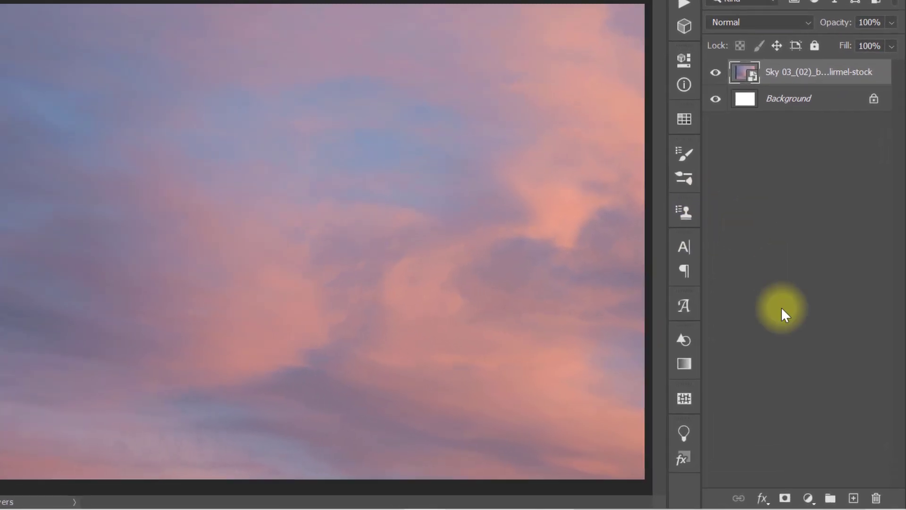
- Add a Color Balance adjustment above the sky with the midtones' Yellow–Blue value set to -45
left_click(807, 499)
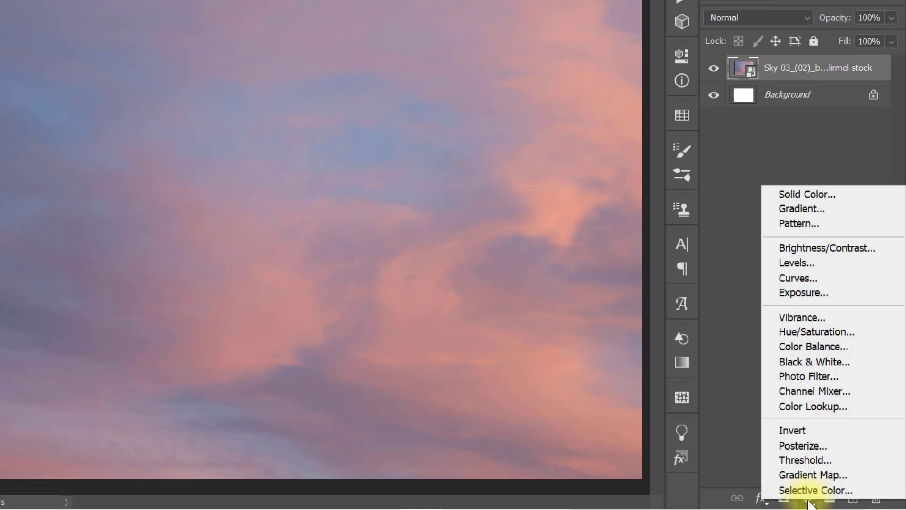
left_click(847, 347)
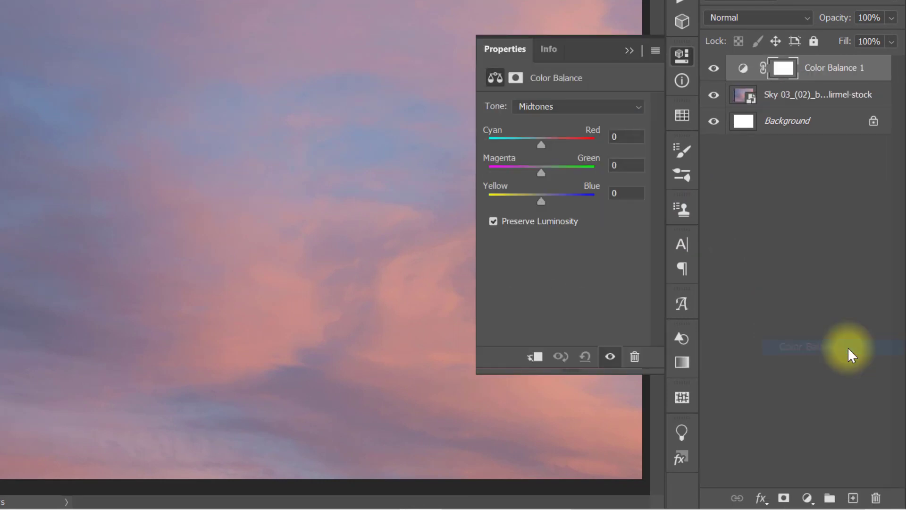
left_click(632, 193)
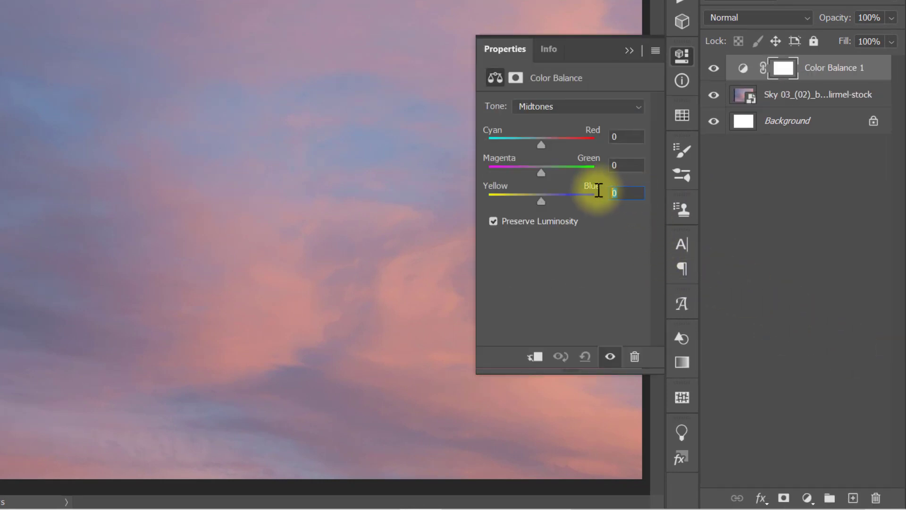
type("-45")
key("Return")
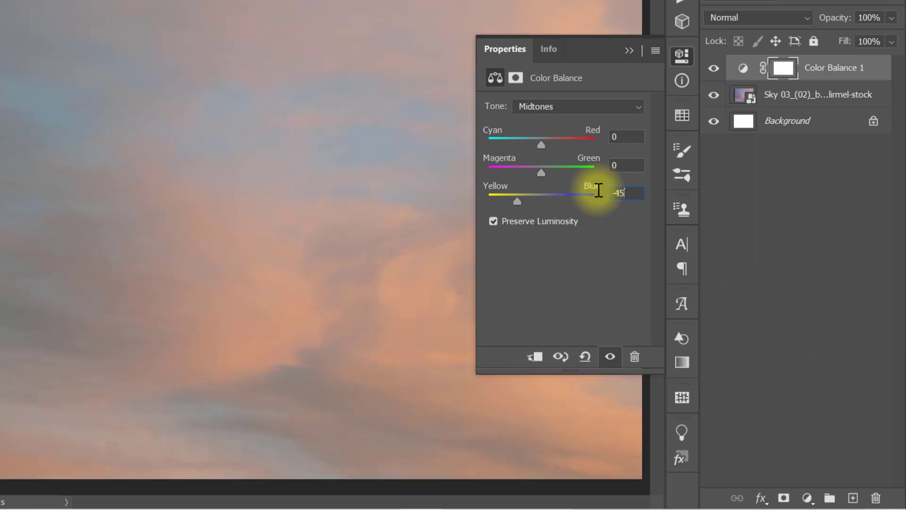
left_click(629, 50)
- Add a Selective Color adjustment and set Yellows to Cyan +100, Magenta -57 and Yellow +48
left_click(808, 498)
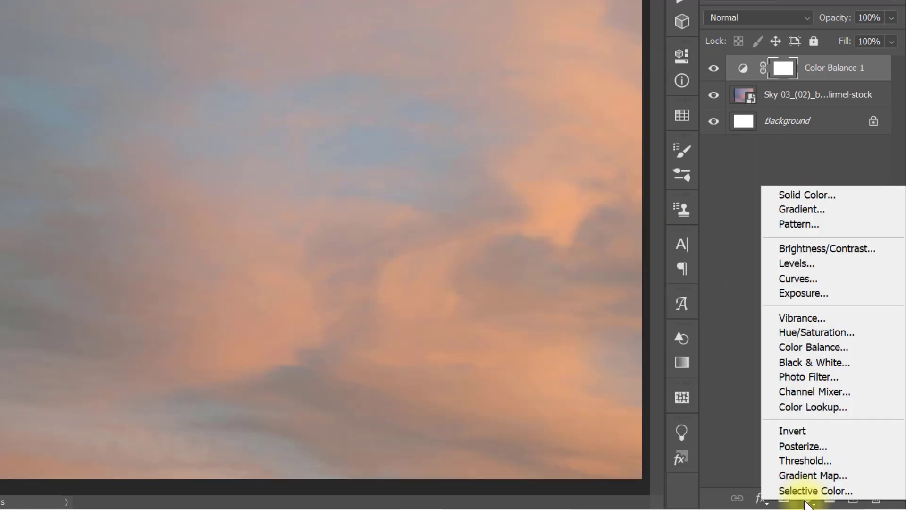
left_click(810, 492)
left_click(603, 144)
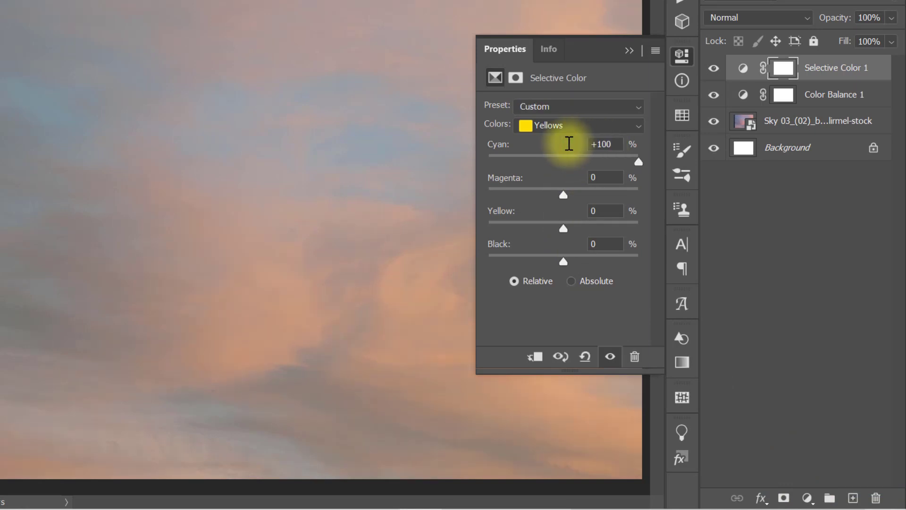
left_click(599, 180)
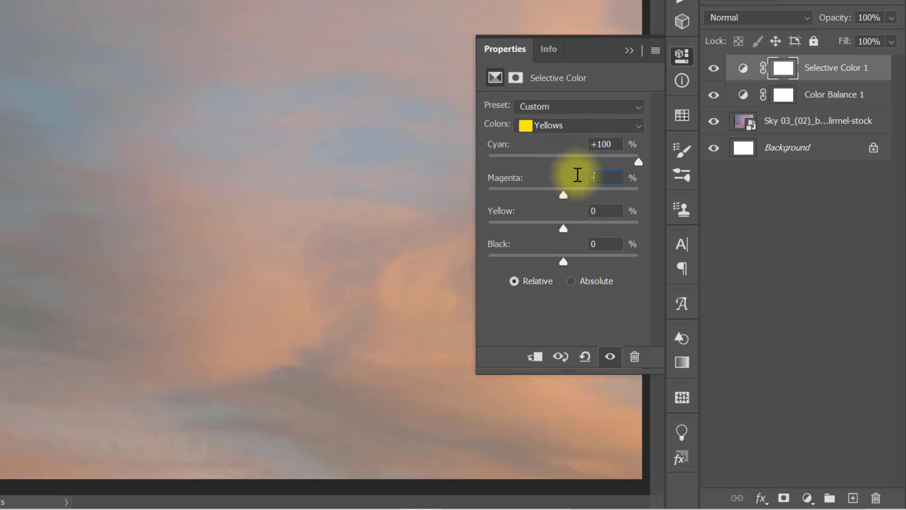
left_click(600, 210)
key("Return")
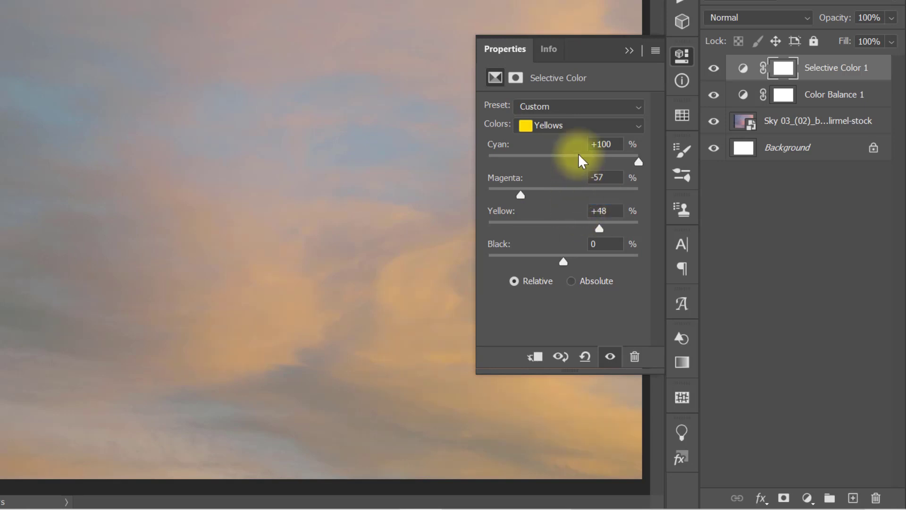
- In the Selective Color adjustment, set Cyans to Cyan +43, Magenta +16 and Yellow +4
left_click(585, 125)
left_click(582, 180)
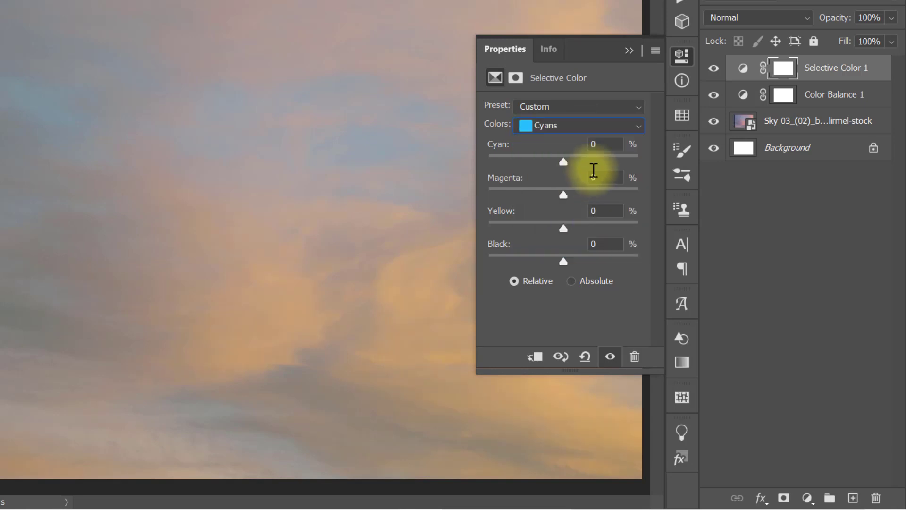
left_click(604, 146)
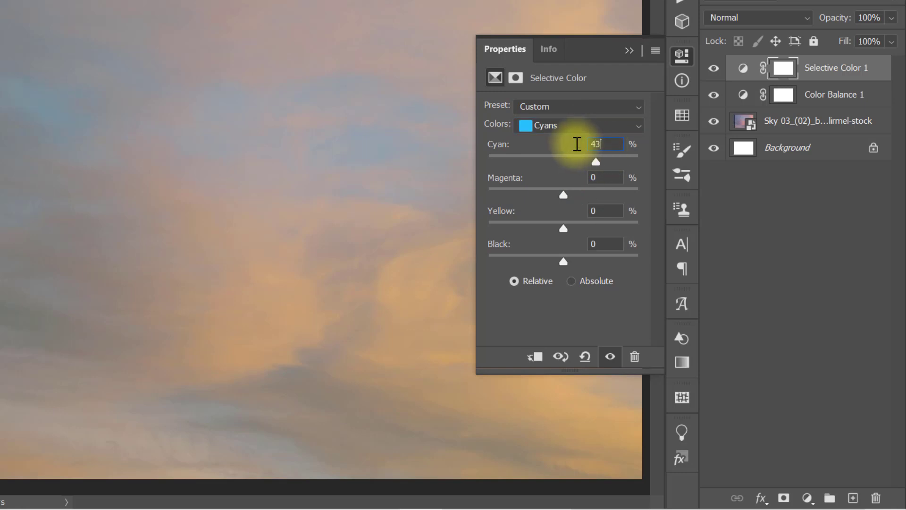
left_click(592, 177)
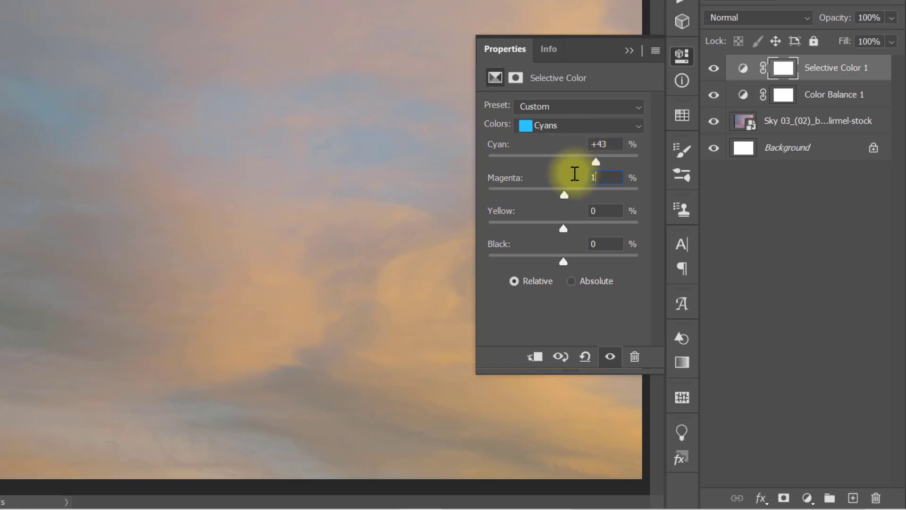
left_click(600, 211)
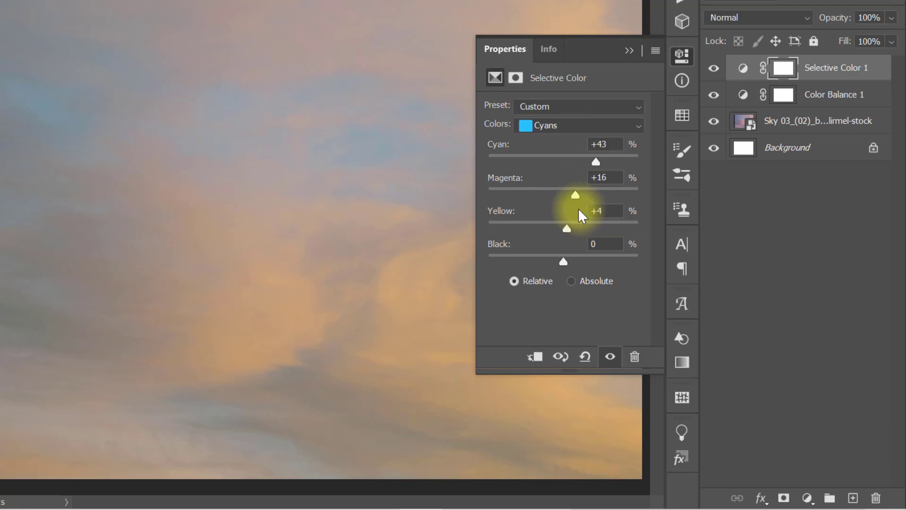
- In the Selective Color adjustment, set Blues to Cyan +30, Magenta -1, Yellow +50 and Black +45
left_click(576, 126)
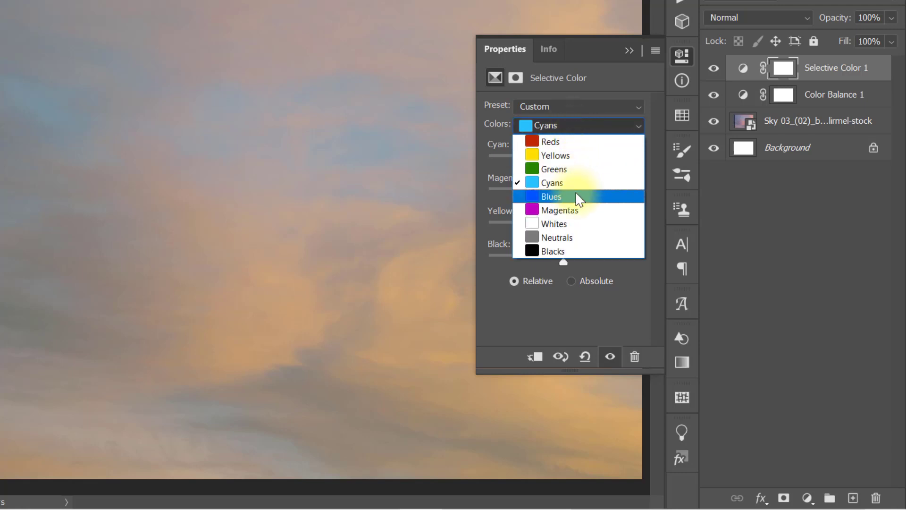
left_click(577, 198)
left_click(605, 145)
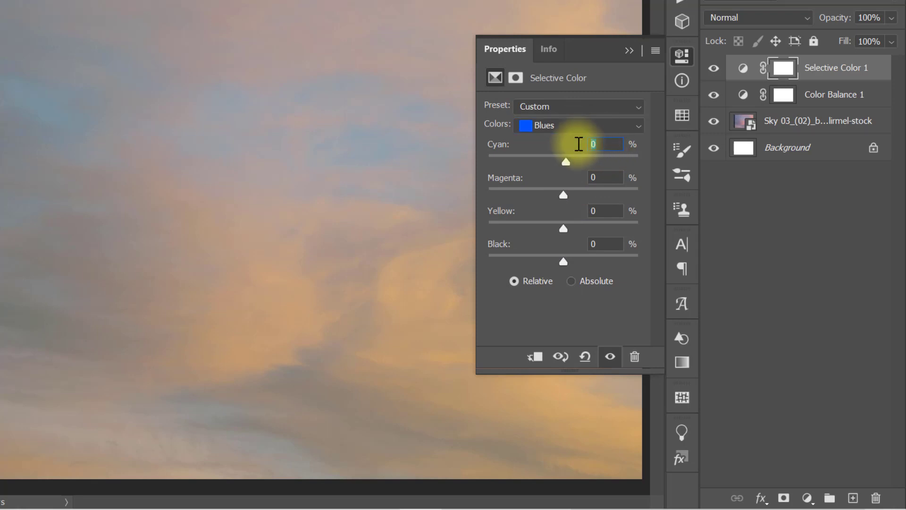
key("Tab")
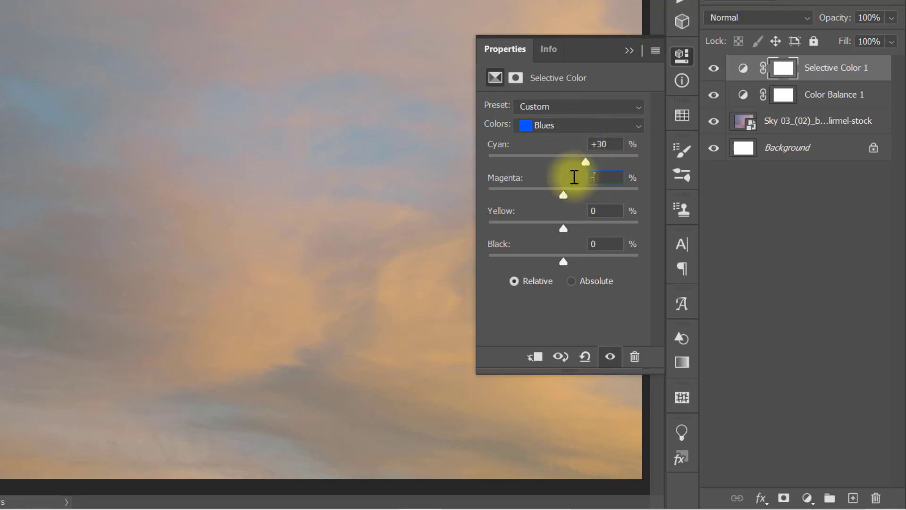
left_click(601, 210)
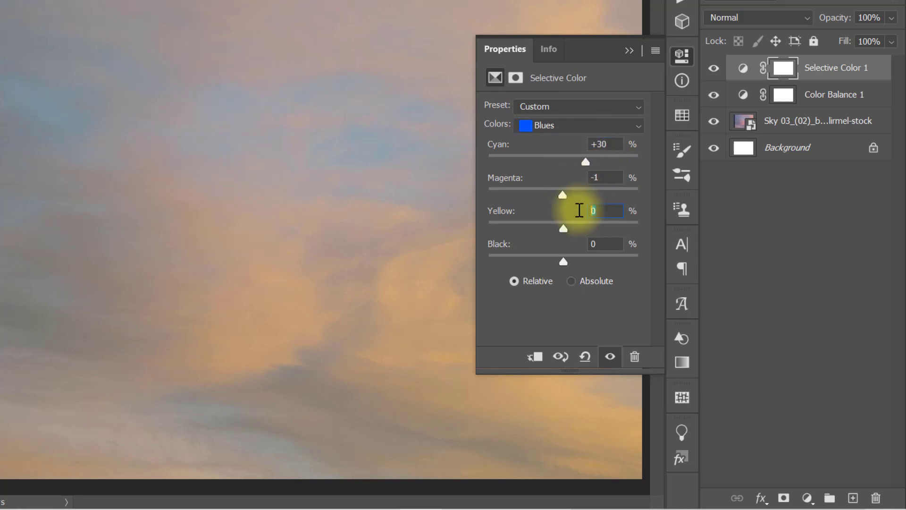
left_click(600, 242)
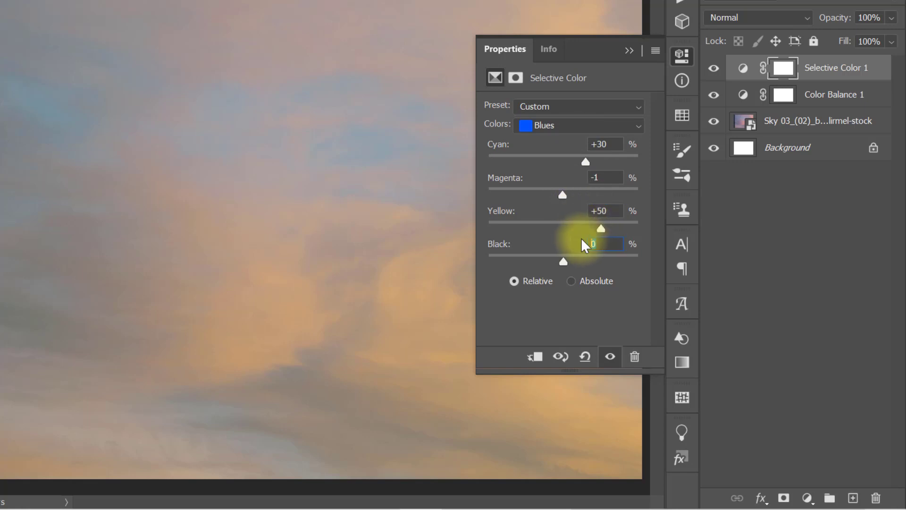
key("Return")
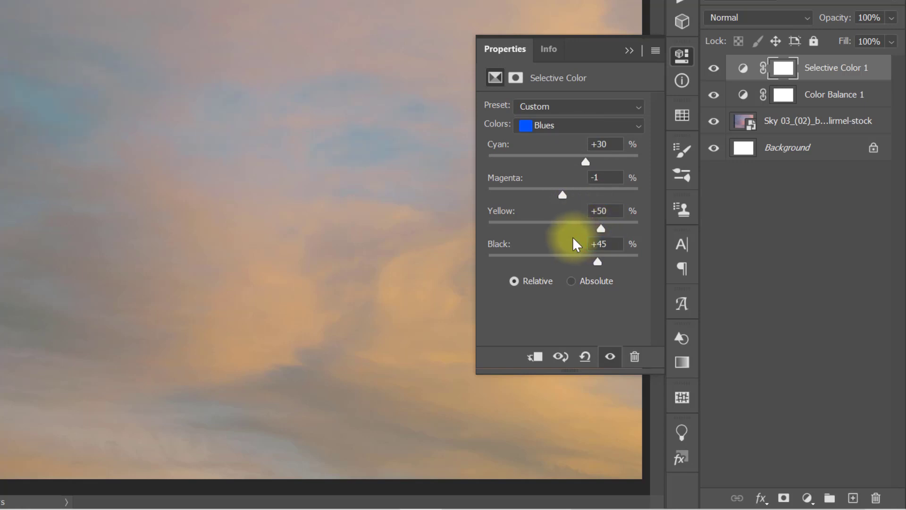
left_click(630, 53)
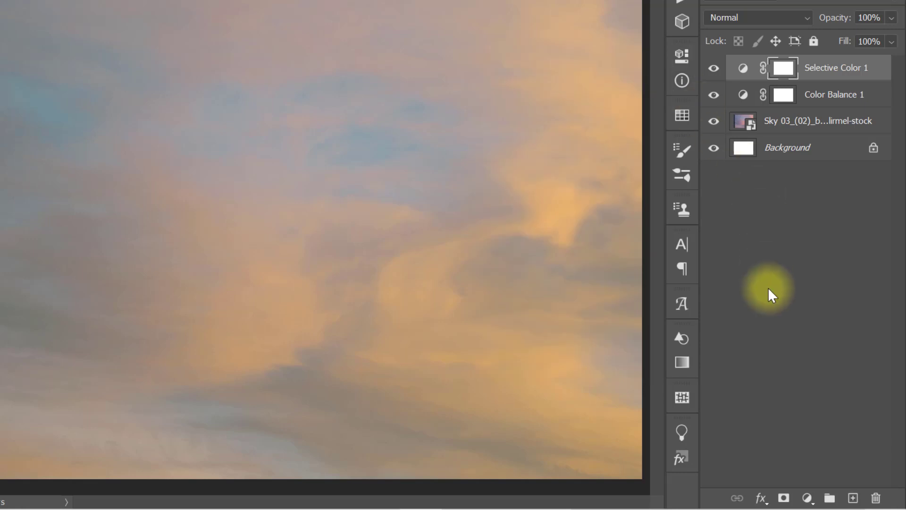
- Add a Brightness/Contrast adjustment on top of the layers with Brightness set to -15
left_click(808, 498)
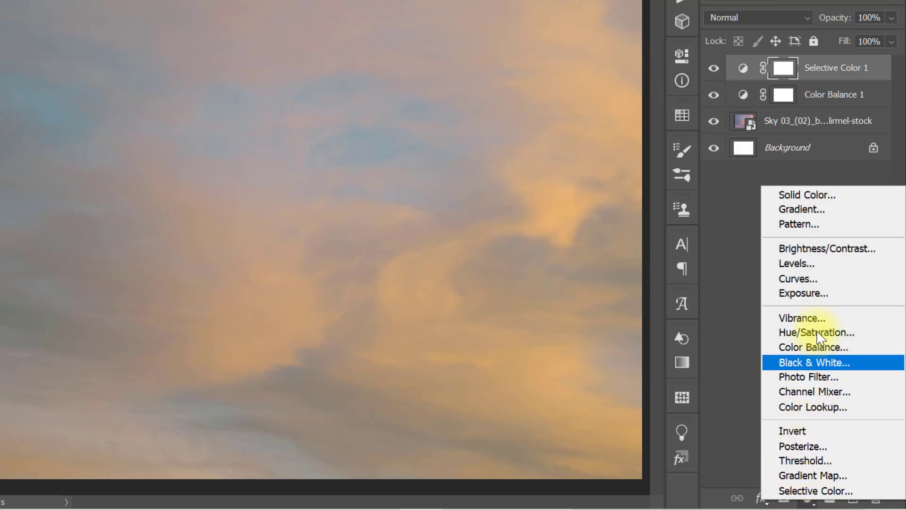
left_click(827, 249)
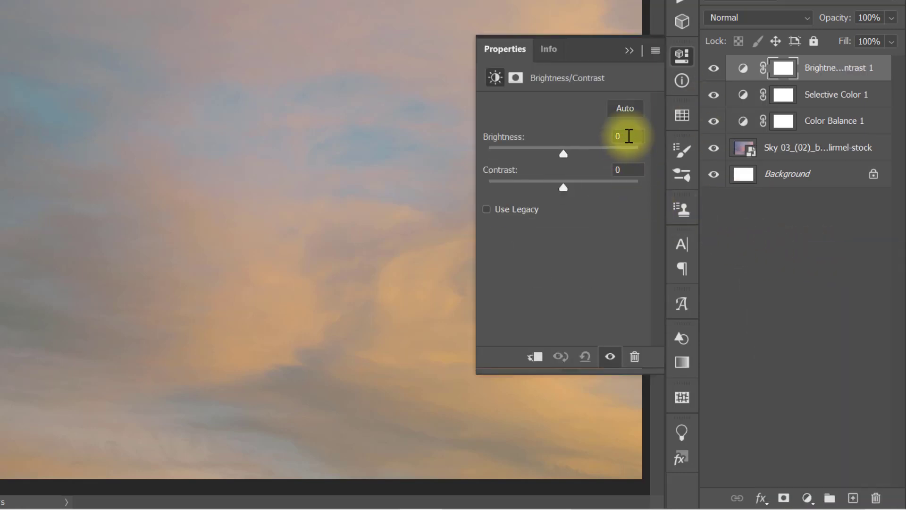
left_click(629, 136)
type("-15")
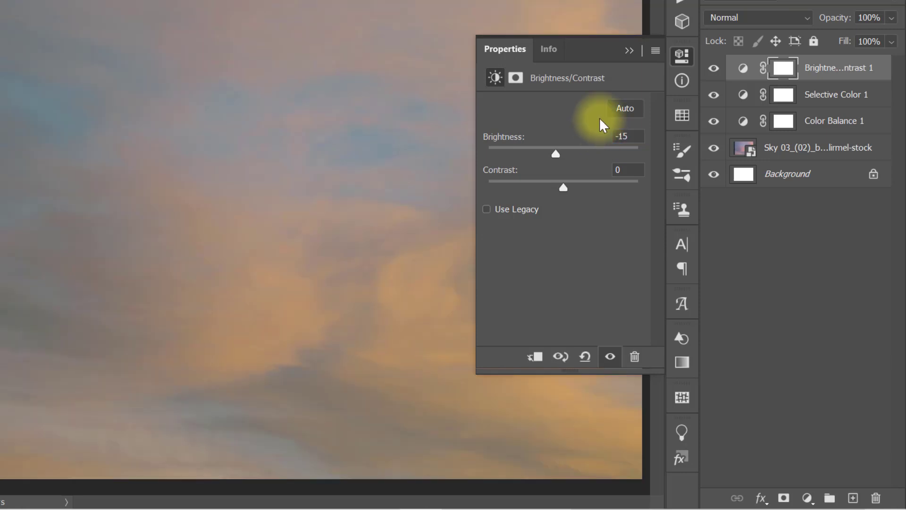
left_click(624, 47)
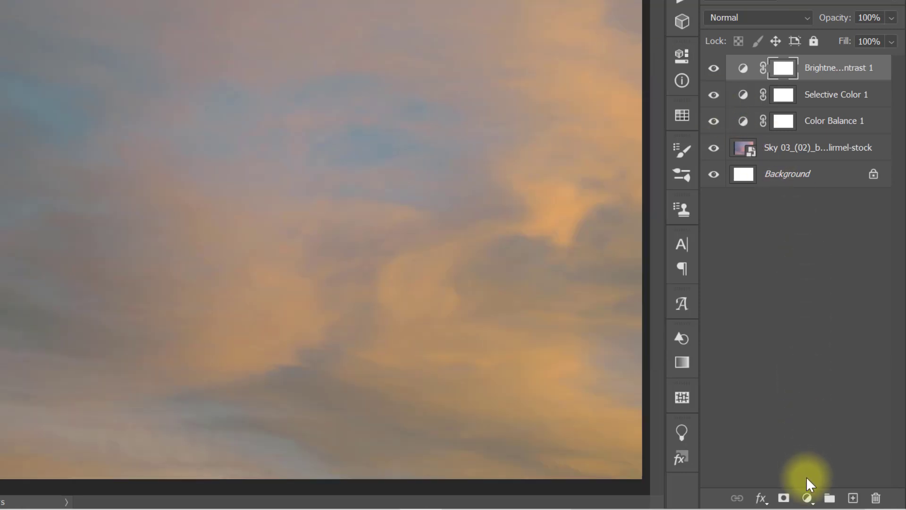
- Add a Hue/Saturation adjustment on top of the layers with the Master Saturation set to +20
left_click(808, 498)
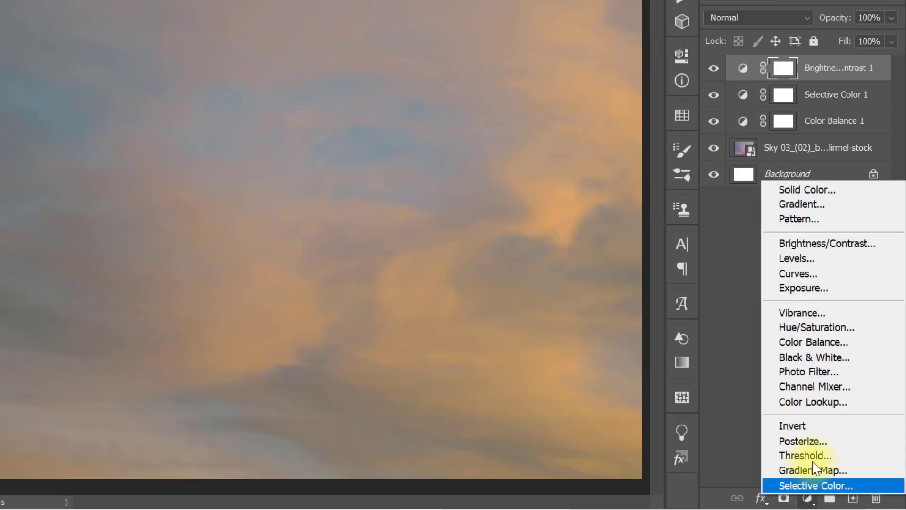
left_click(848, 325)
left_click(620, 188)
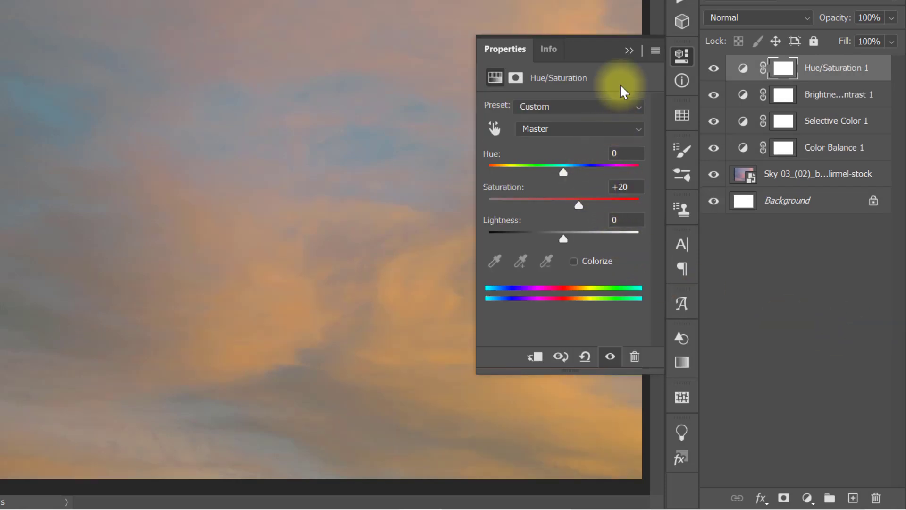
left_click(629, 50)
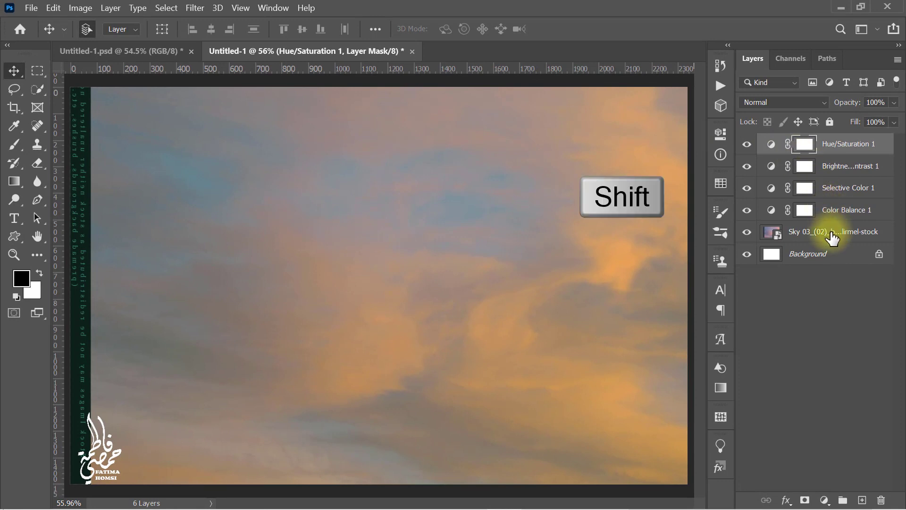
- Group the sky image with its four adjustment layers and name the group "sky"
left_click(833, 236, "shift")
key("ctrl+g")
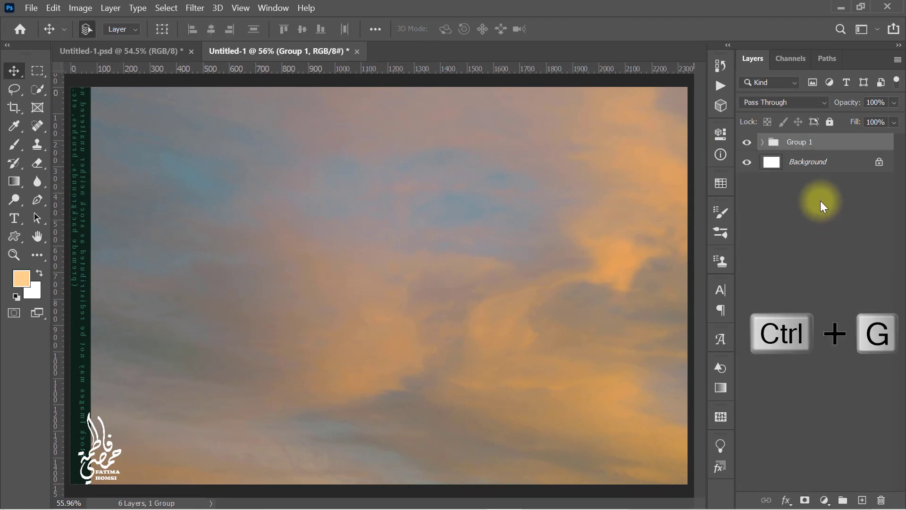
double_click(797, 142)
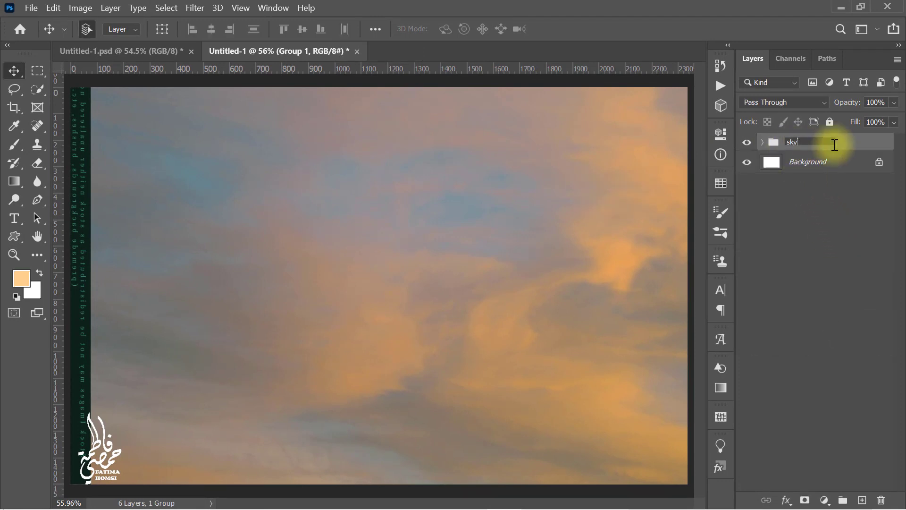
key("Return")
- Place the grass field landscape photo from the stock folder, scale it to about 32% and move it up to fill the canvas
left_click(839, 7)
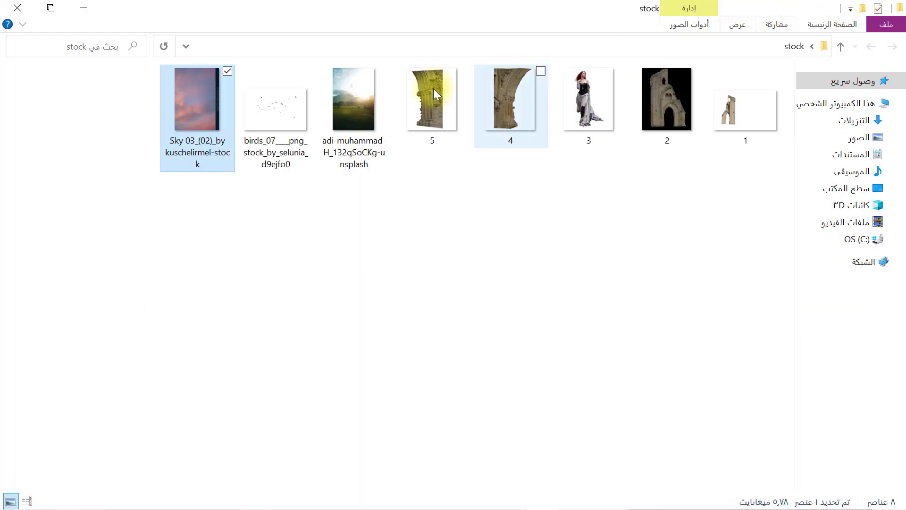
left_click_drag(330, 89, 461, 340)
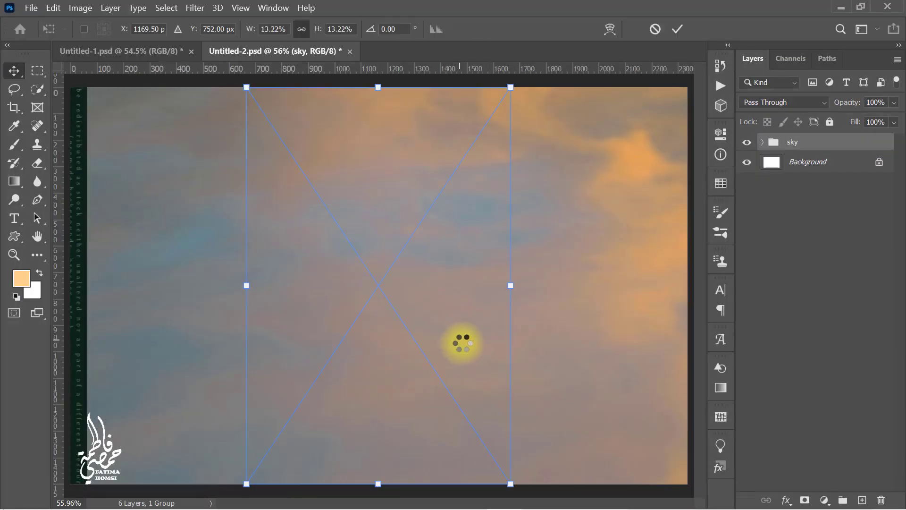
left_click_drag(509, 286, 696, 286)
left_click_drag(498, 399, 496, 338)
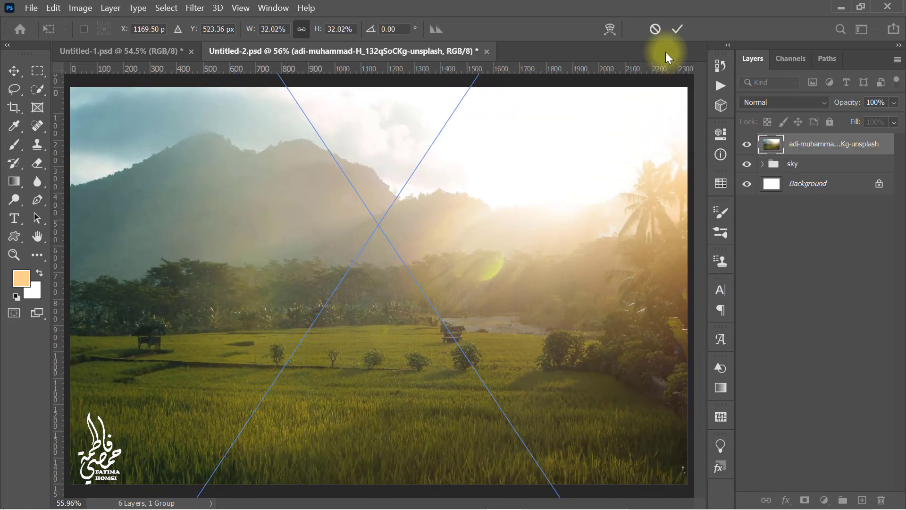
left_click(676, 28)
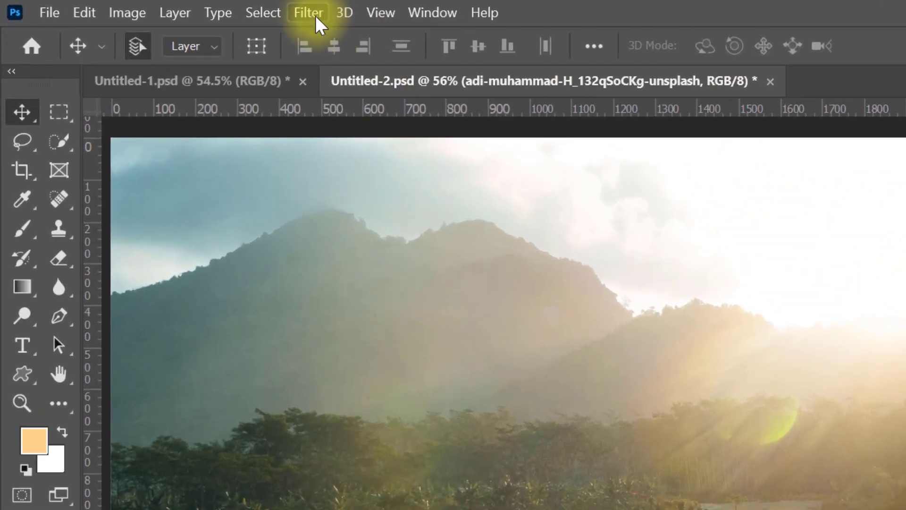
- Apply the Camera Raw Filter to the landscape layer with Texture, Clarity and Dehaze each set to +40
left_click(311, 14)
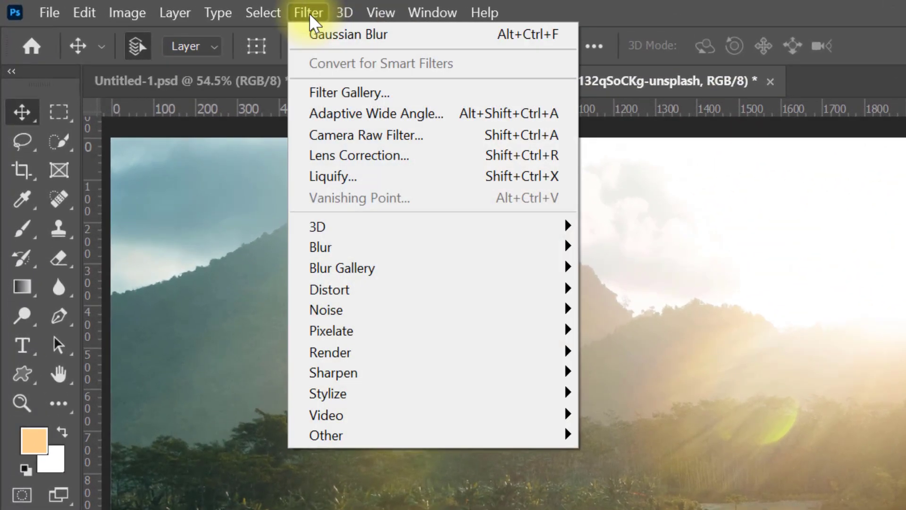
left_click(420, 135)
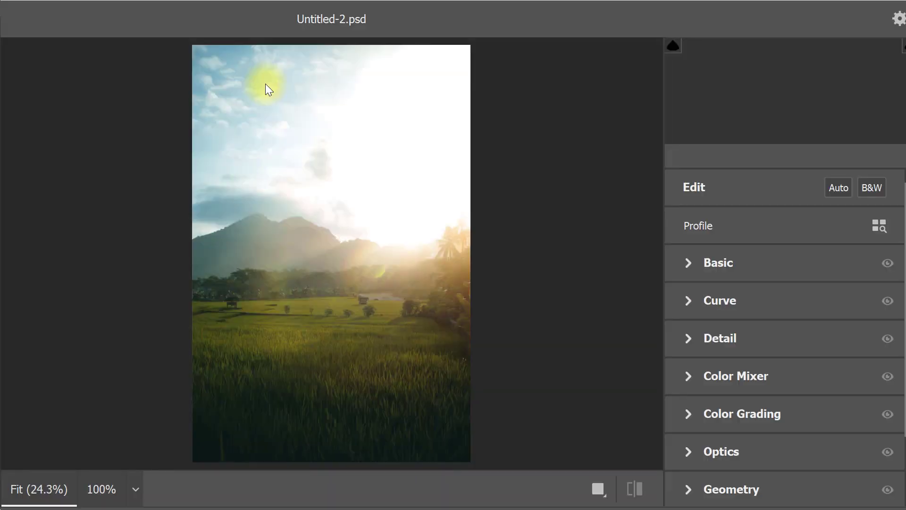
left_click(690, 262)
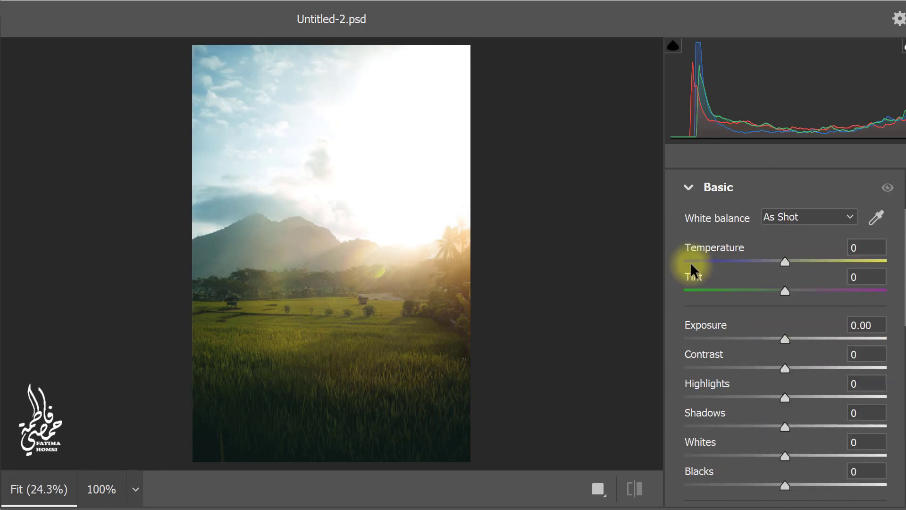
scroll(900, 330, "down", 1)
scroll(899, 350, "down", 4)
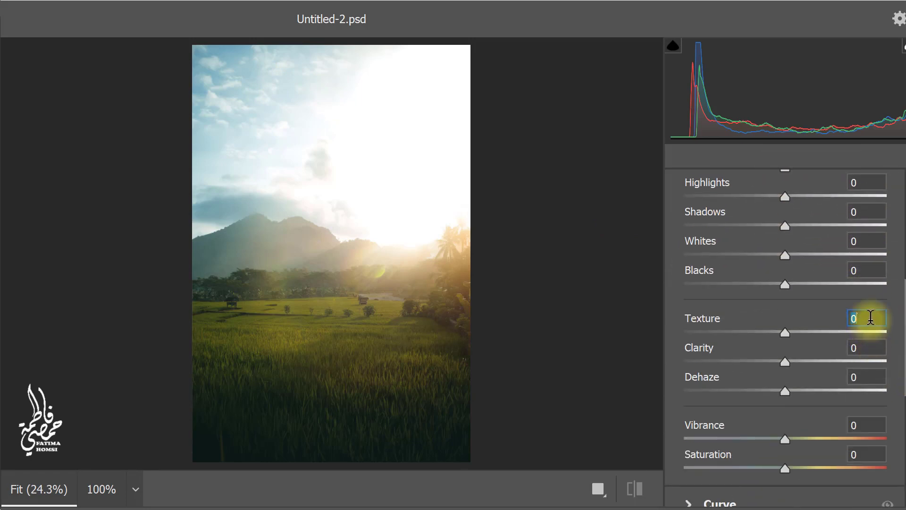
left_click(871, 317)
type("40")
left_click(878, 346)
type("4")
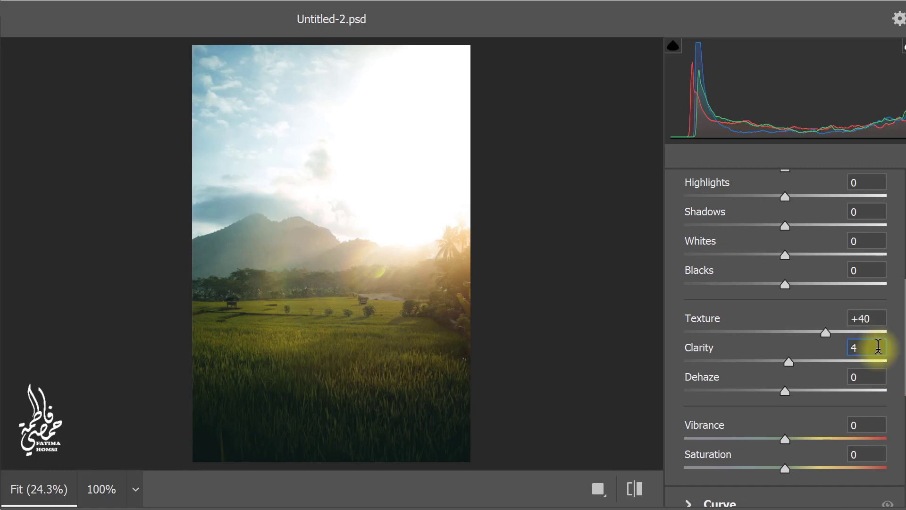
type("0")
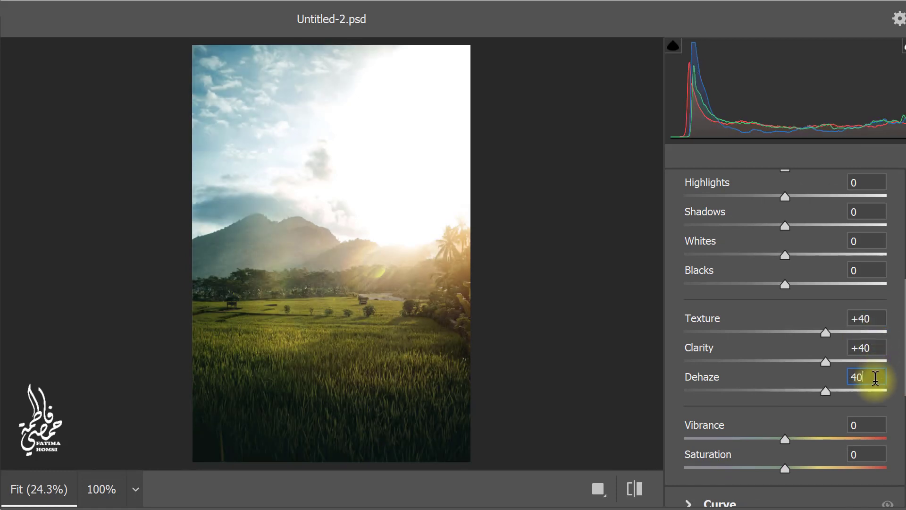
key("Return")
key("Return")
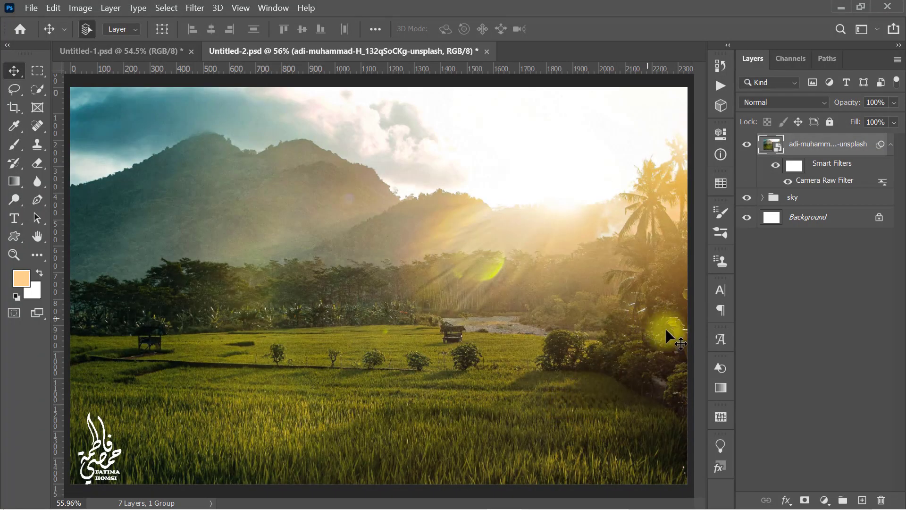
- Add a layer mask to the landscape and draw a short vertical black-to-white linear gradient at the treeline to hide its mountains and sky
left_click(805, 500)
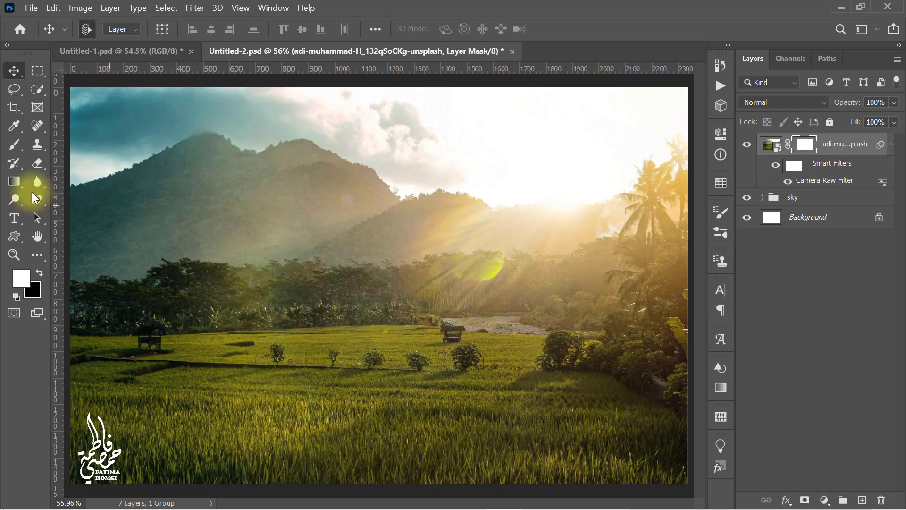
left_click(14, 182)
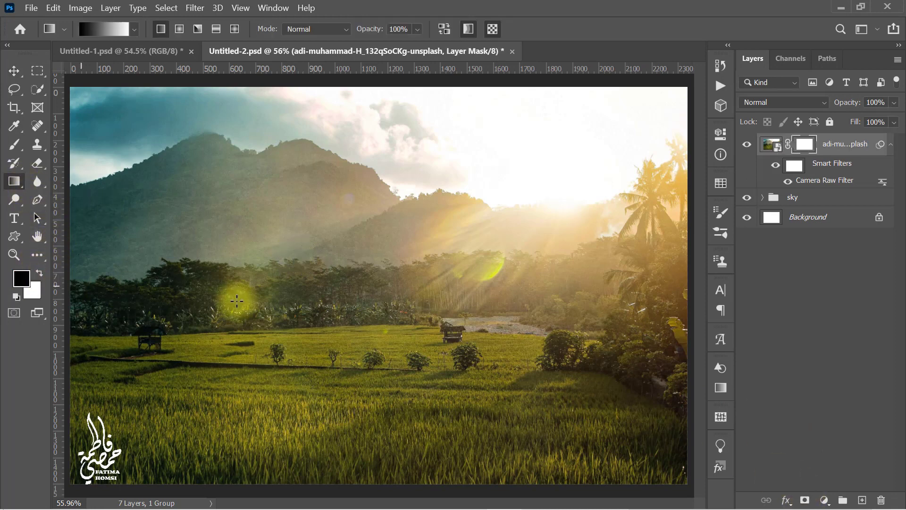
left_click_drag(425, 256, 431, 328)
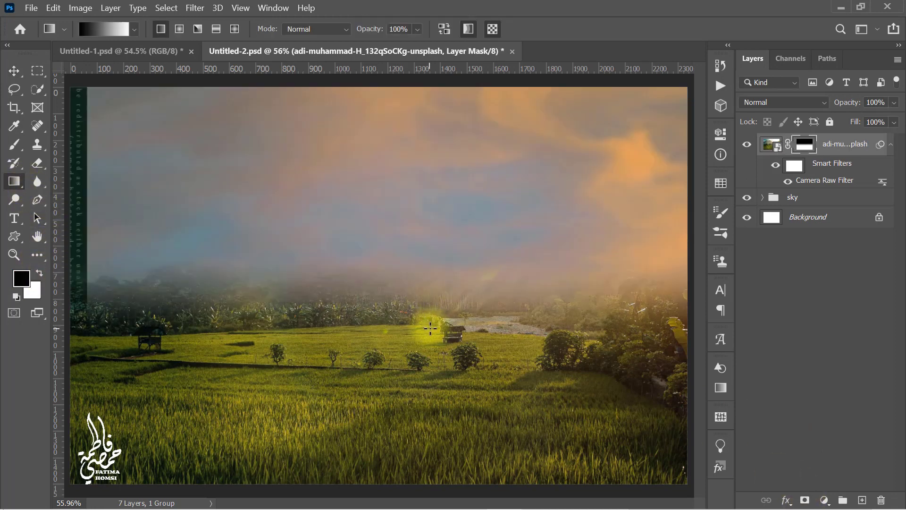
left_click_drag(423, 295, 422, 323)
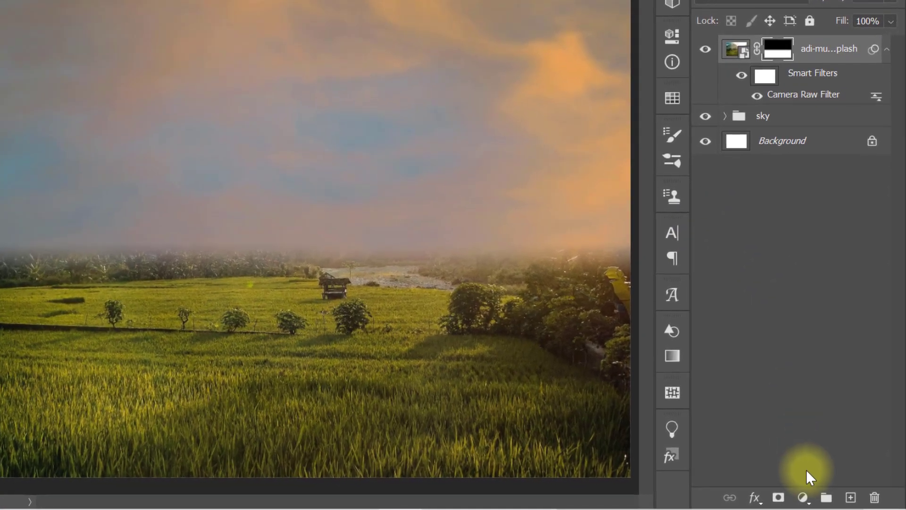
- Add a Color Balance adjustment clipped to the landscape layer with Midtones Cyan/Red set to +20
left_click(824, 499)
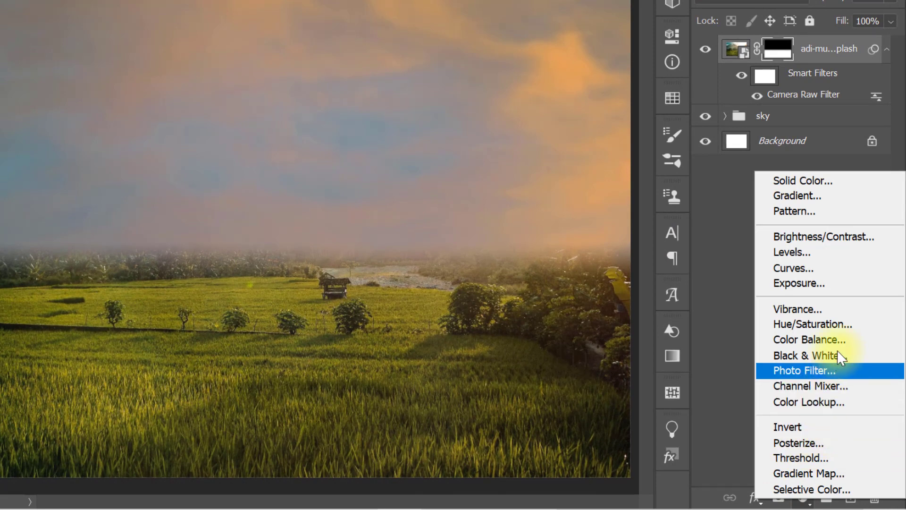
left_click(839, 338)
left_click(522, 349)
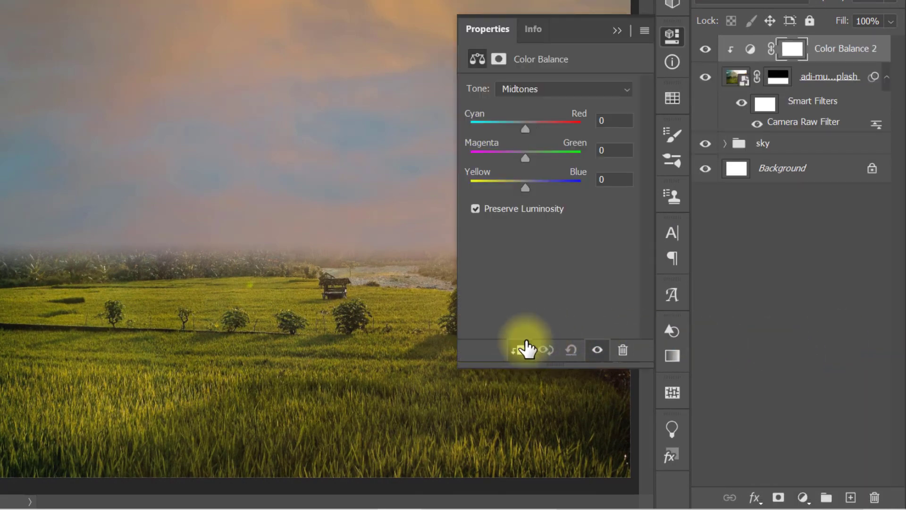
left_click(614, 121)
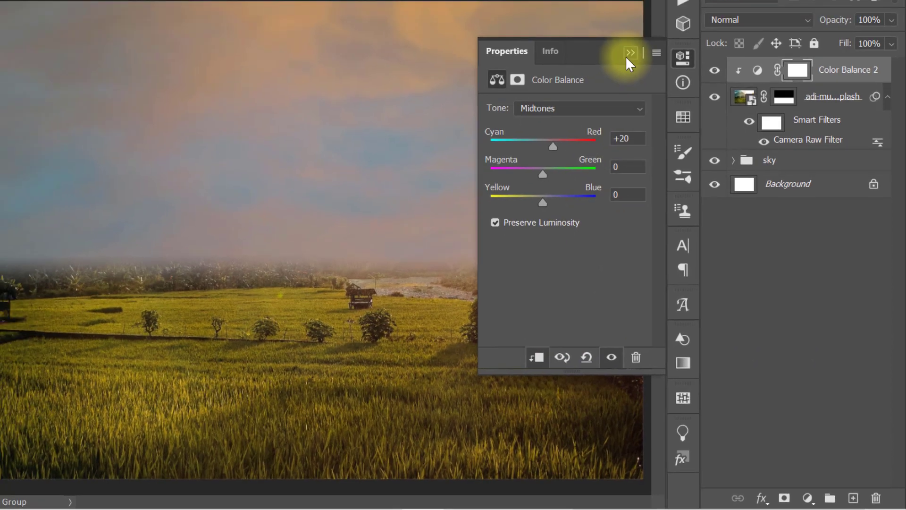
left_click(618, 30)
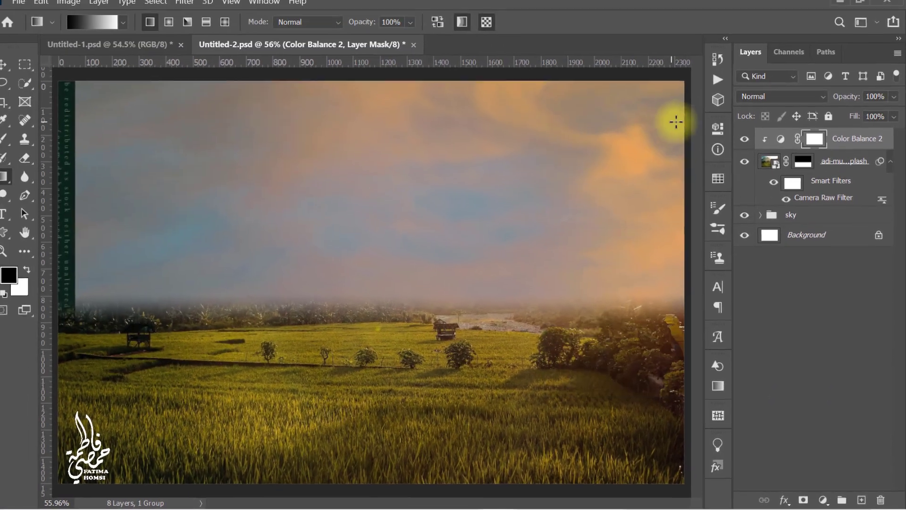
- Group the landscape layer with its Color Balance adjustment and name the group "grass"
left_click(838, 210, "shift")
key("ctrl+g")
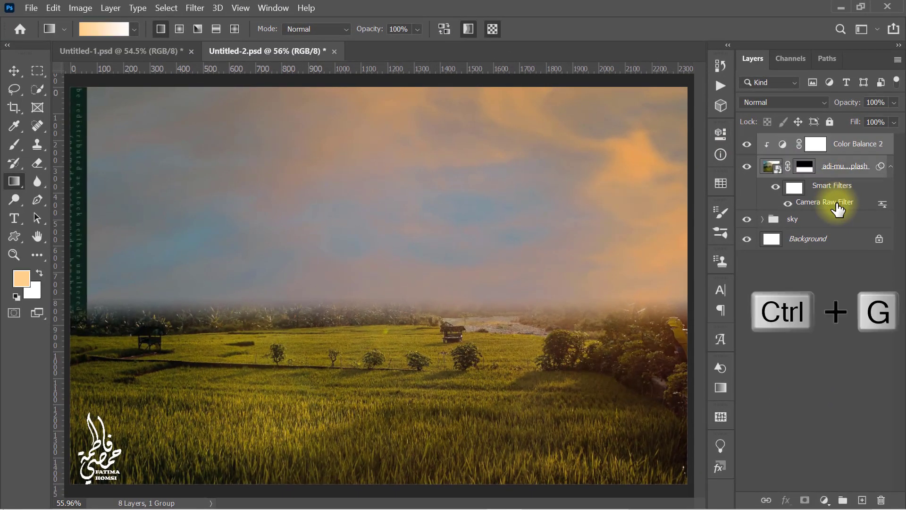
double_click(804, 145)
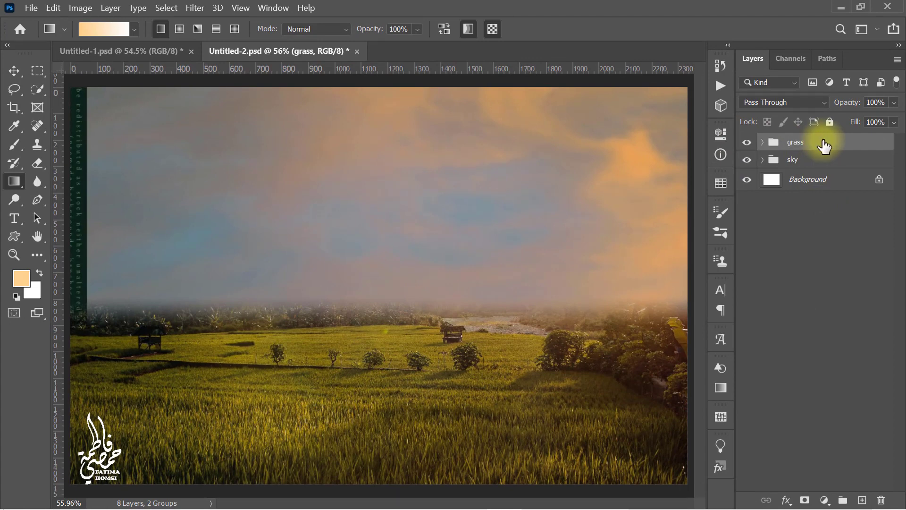
- Add a new layer on top and paint a soft 614 px brush spot in colour ffd291 at the middle of the horizon
left_click(862, 501)
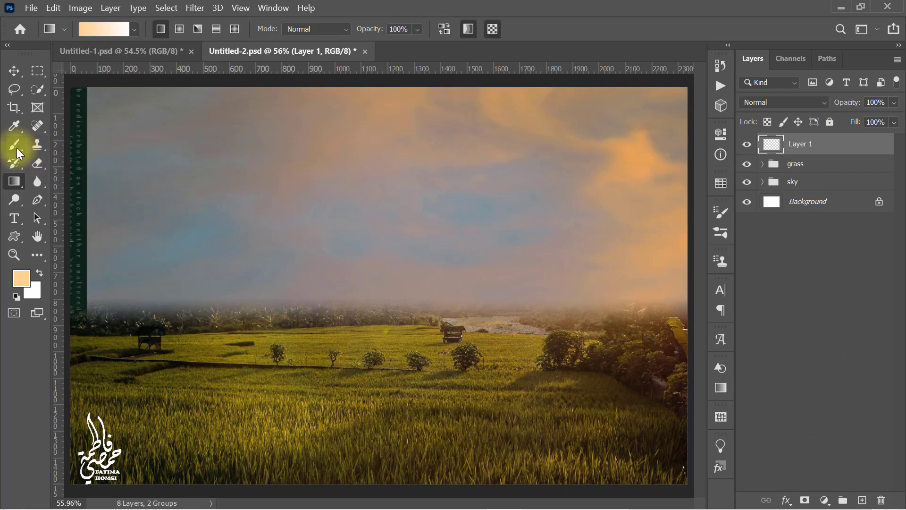
left_click(21, 278)
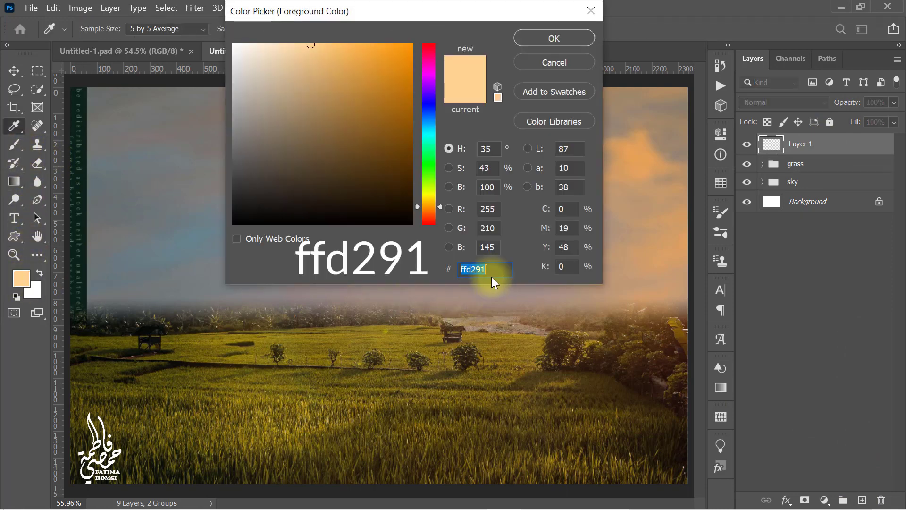
left_click(552, 40)
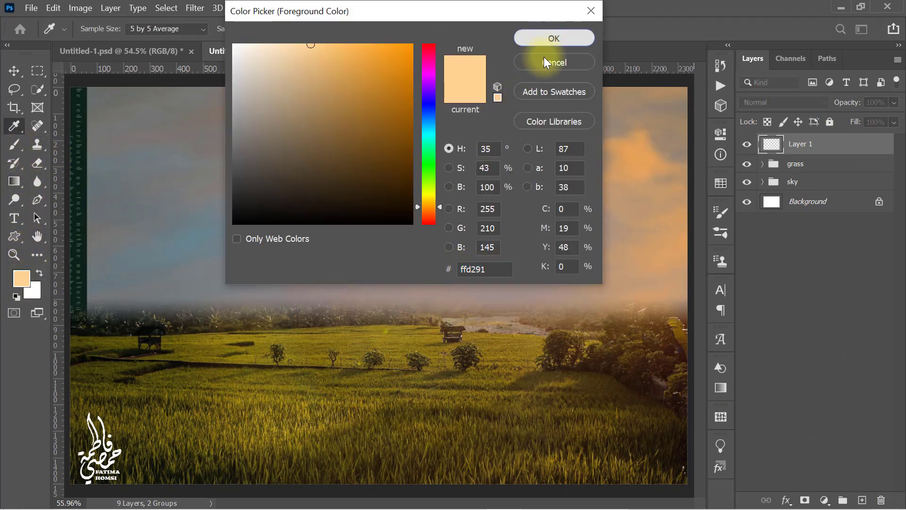
key("b")
left_click(401, 336)
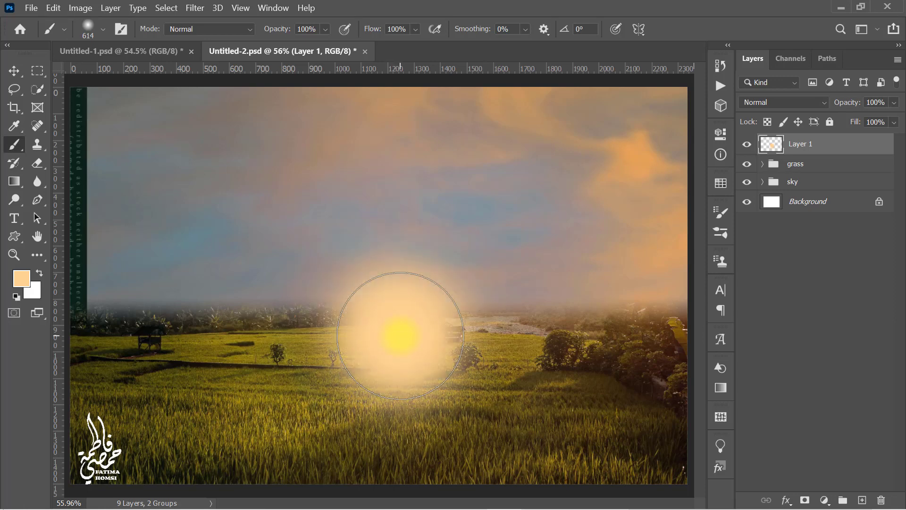
left_click(402, 335)
- Stretch the painted glow across the horizon to about 321% width and 95% height
key("ctrl+t")
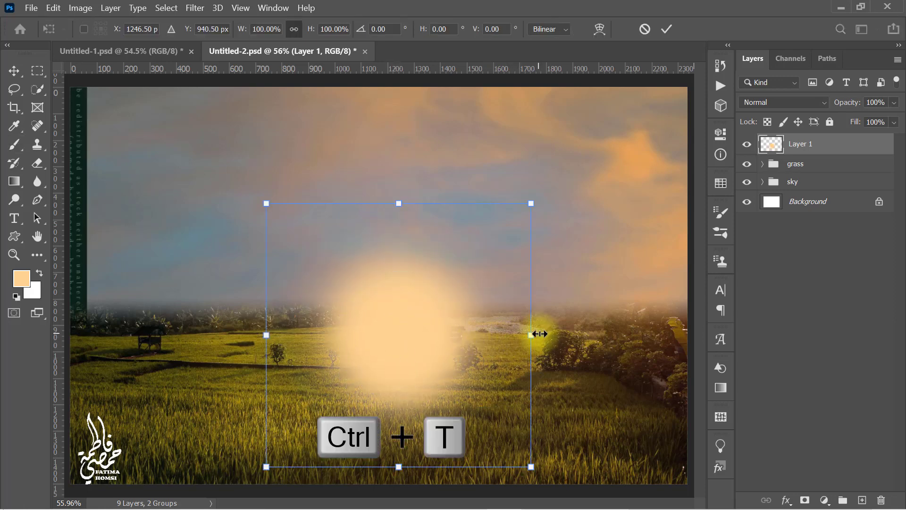
left_click_drag(537, 334, 858, 334)
left_click_drag(267, 335, 2, 337)
left_click_drag(520, 330, 501, 331)
left_click_drag(434, 200, 406, 253)
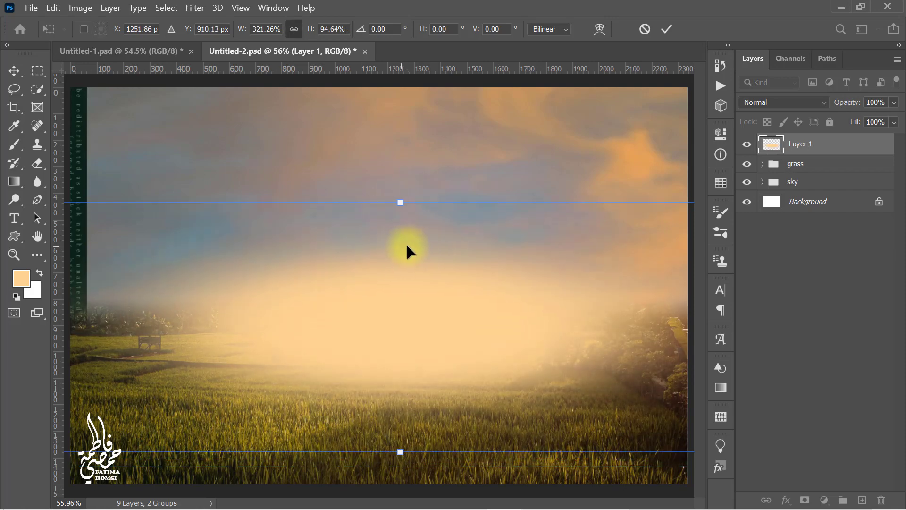
left_click(667, 29)
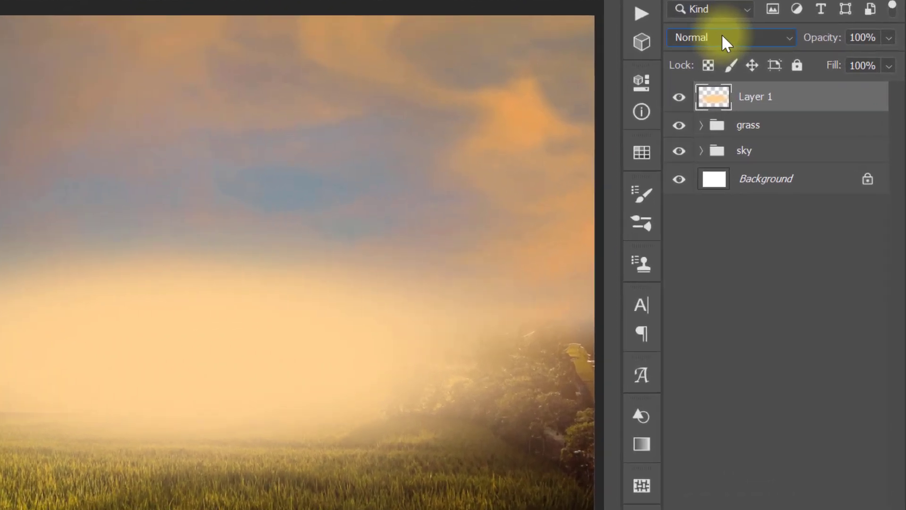
- Set the glow layer's blend mode to Screen and its opacity to 80%
left_click(722, 38)
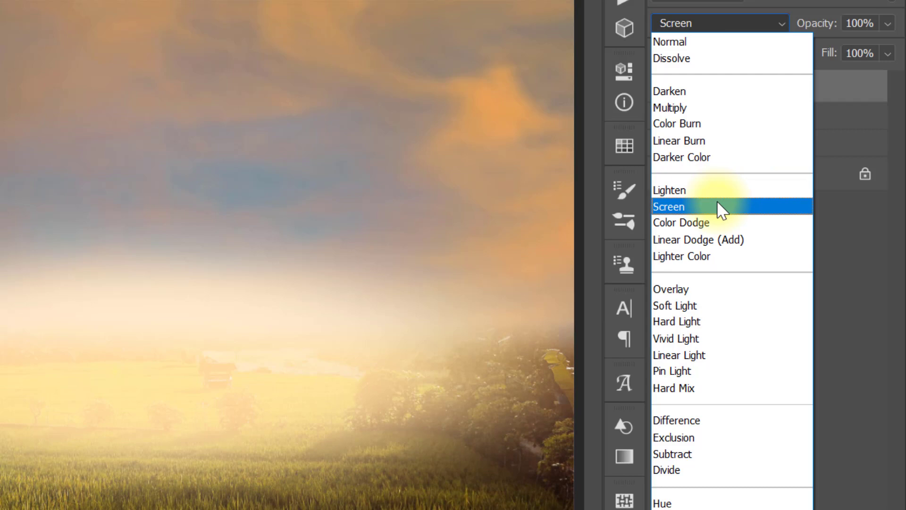
left_click(718, 206)
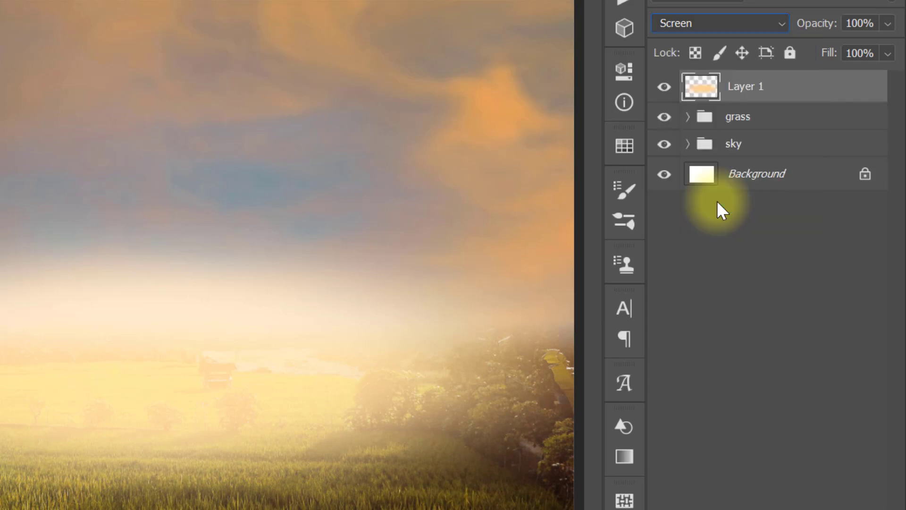
left_click(875, 21)
type("80")
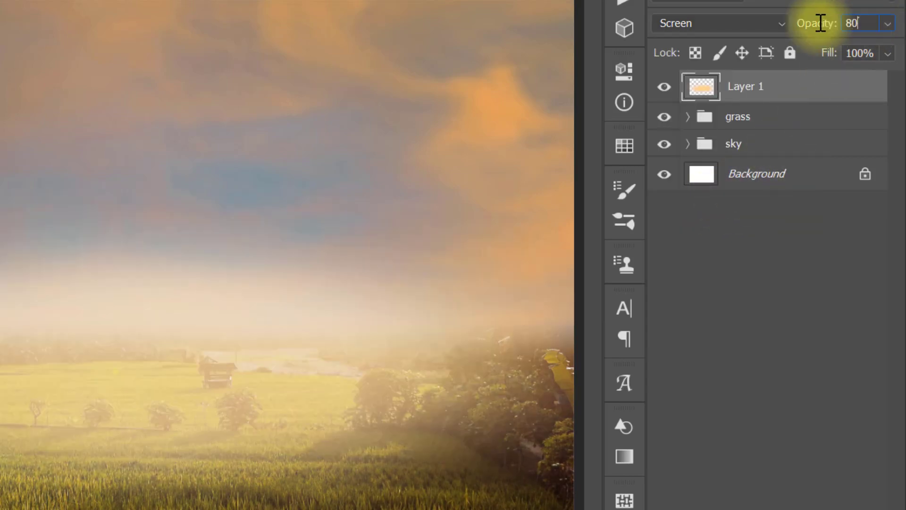
key("Return")
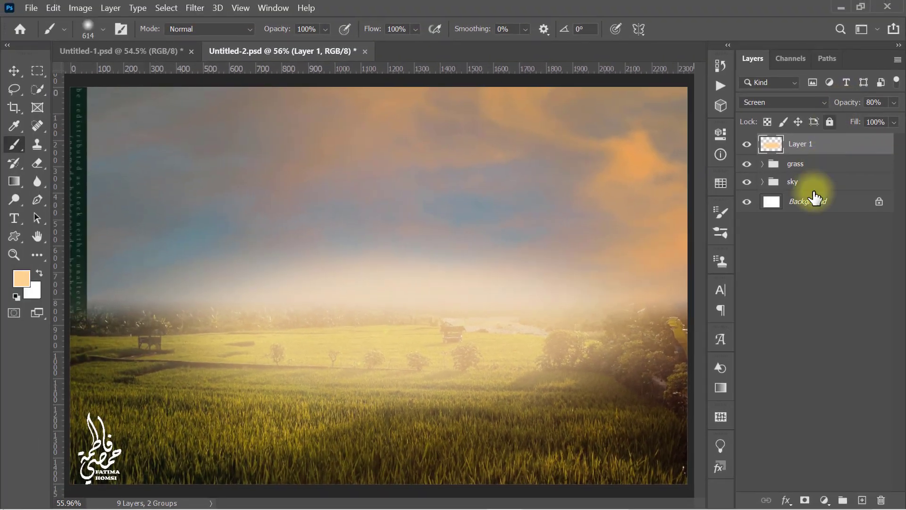
- Duplicate the glow layer, scale the copy to about 69%, and centre it over the horizon
key("ctrl+j")
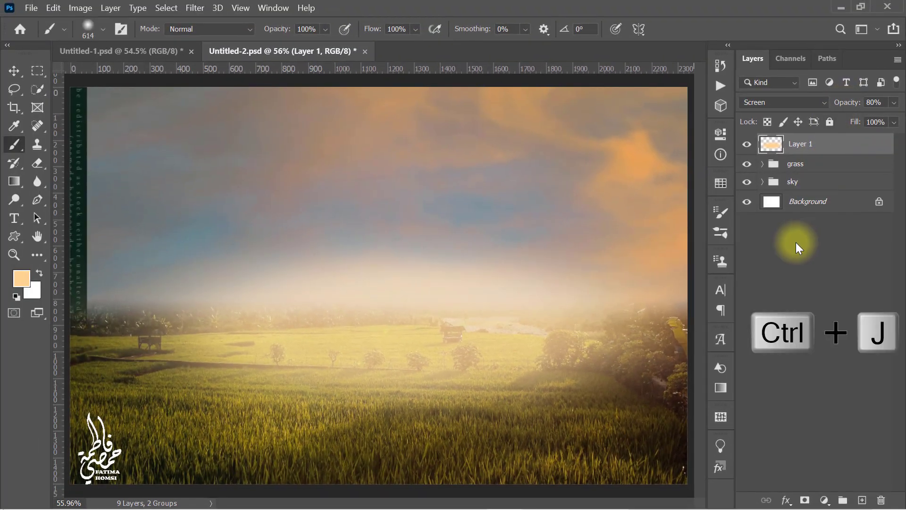
key("ctrl+t")
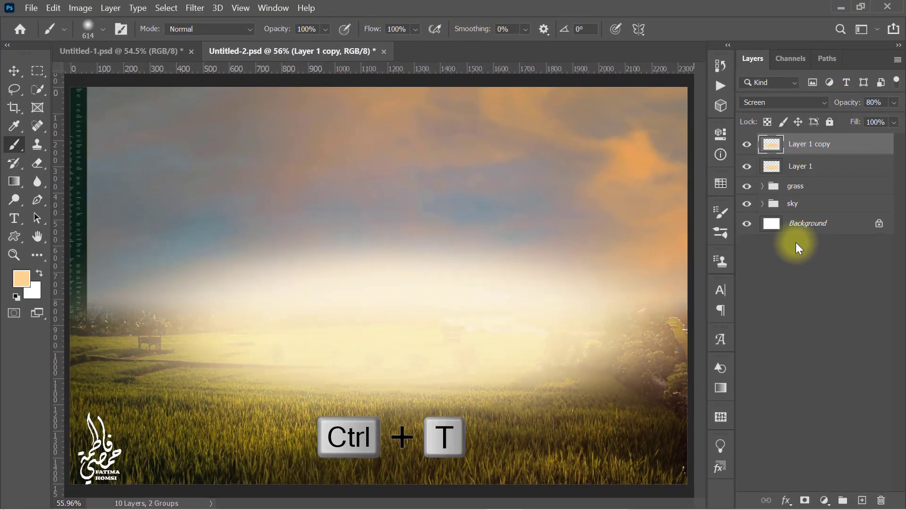
left_click_drag(602, 309, 477, 303)
scroll(497, 295, "down", 3)
left_click_drag(621, 314, 399, 313)
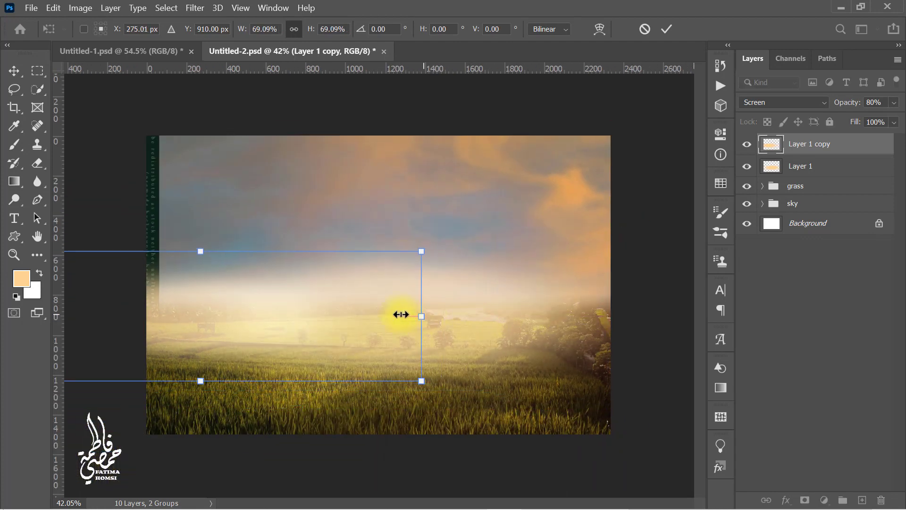
left_click_drag(283, 320, 449, 315)
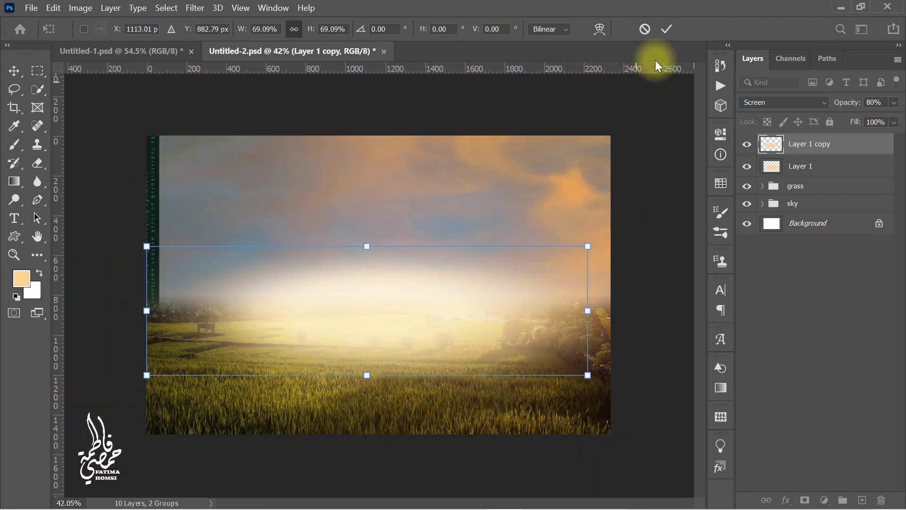
left_click(666, 29)
key("b")
scroll(465, 220, "up", 2)
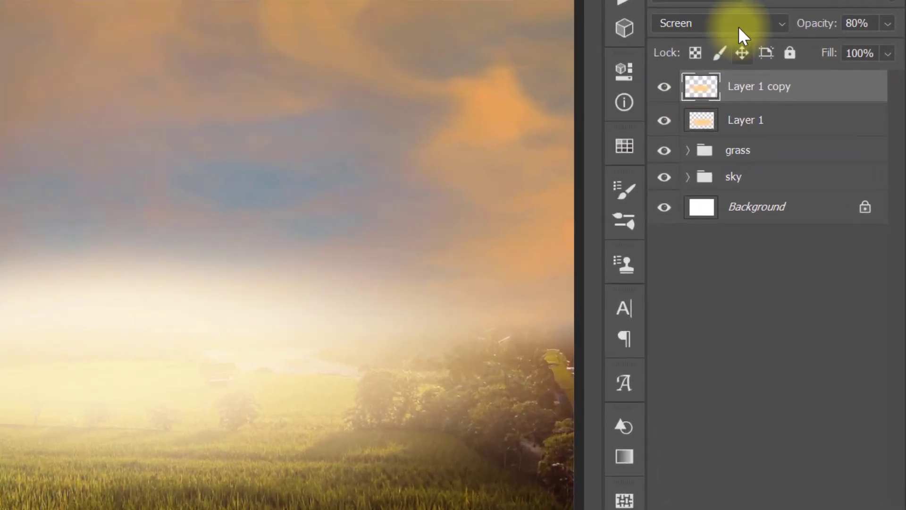
- Set the copied glow's blend mode to Overlay and its opacity to 57%
left_click(798, 104)
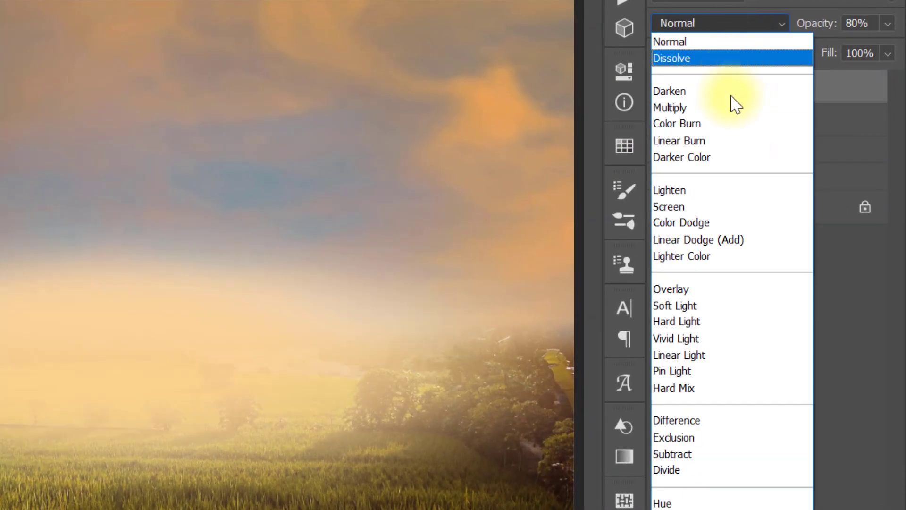
left_click(721, 289)
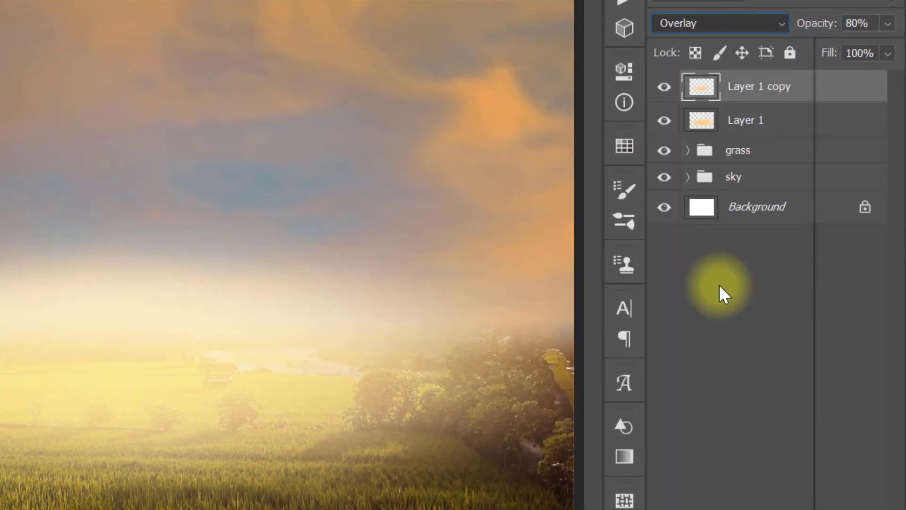
left_click_drag(813, 36, 781, 34)
- Duplicate the Overlay glow layer and set the new copy's blend mode to Screen
key("ctrl+j")
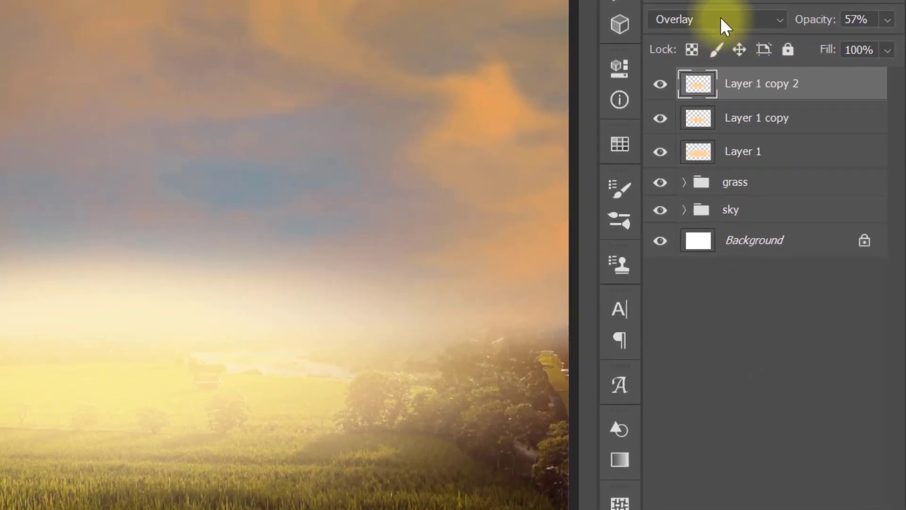
left_click(739, 42)
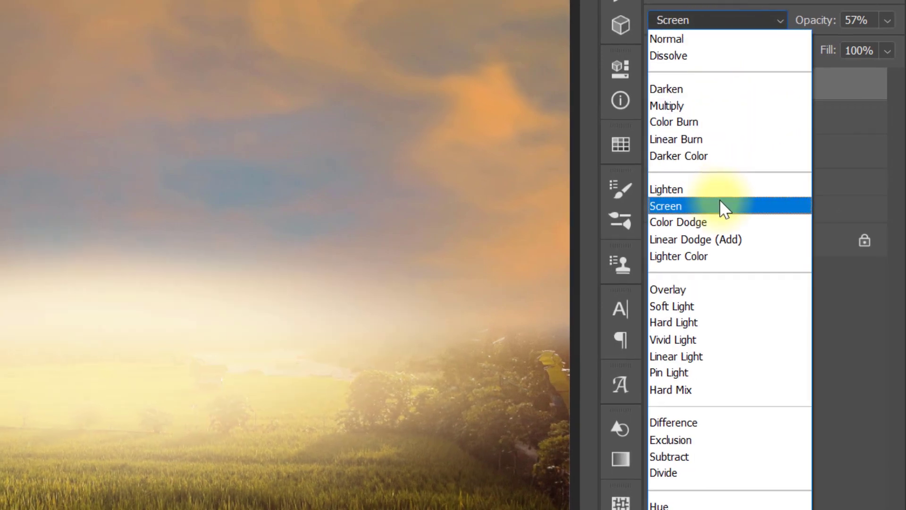
left_click(720, 203)
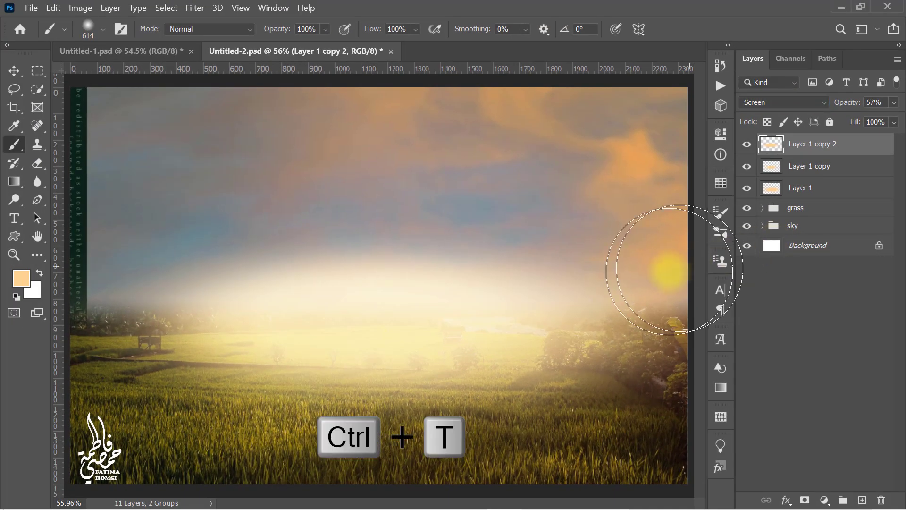
- Shrink the newest glow copy to about 73% width and 55% height, keeping it centred on the horizon
key("ctrl+t")
left_click_drag(362, 233, 363, 275)
left_click_drag(654, 340, 576, 340)
left_click_drag(440, 340, 455, 329)
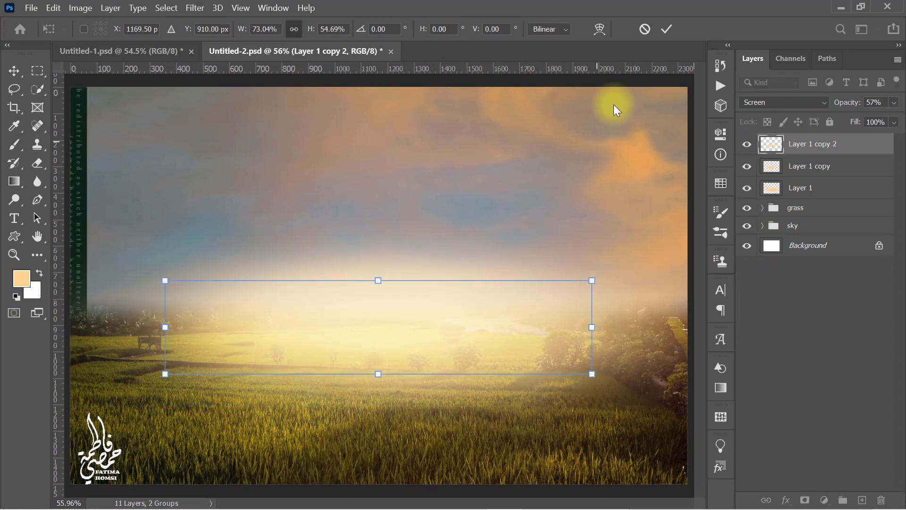
left_click(666, 29)
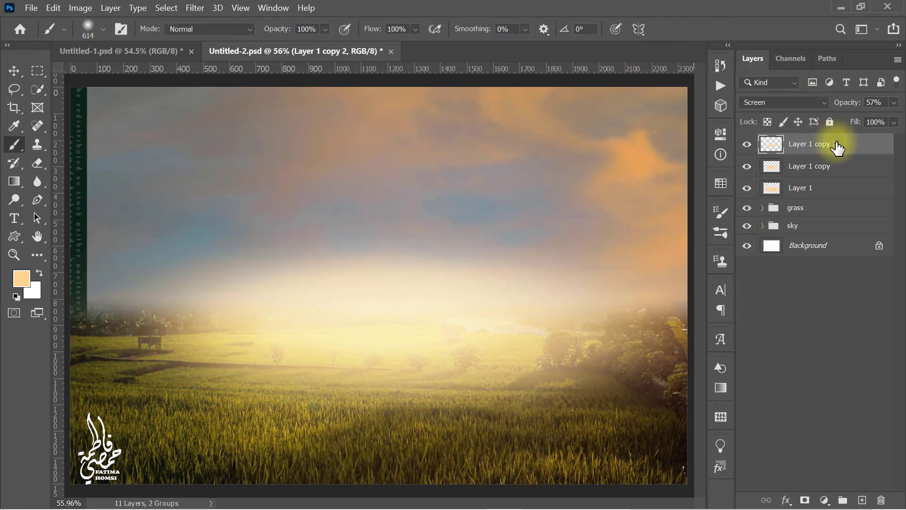
- Group the three glow layers and name the group "light"
left_click(839, 197, "shift")
key("ctrl+g")
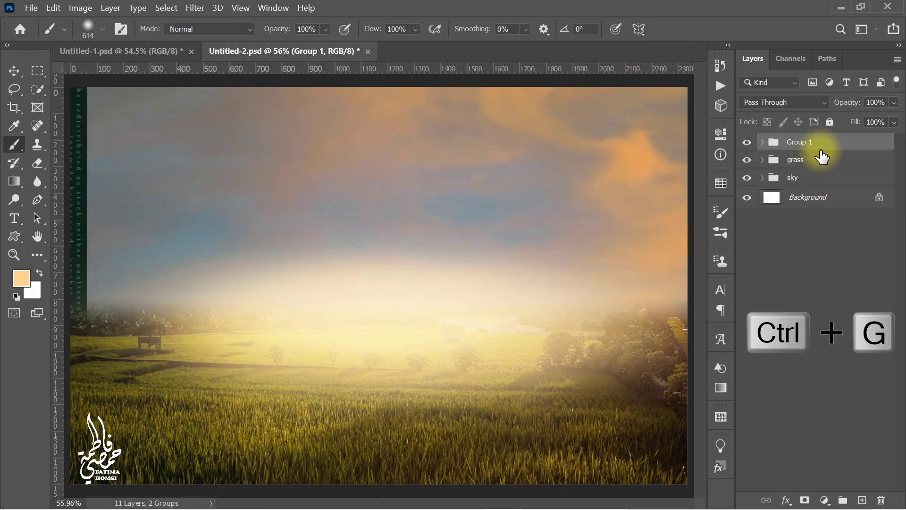
double_click(797, 143)
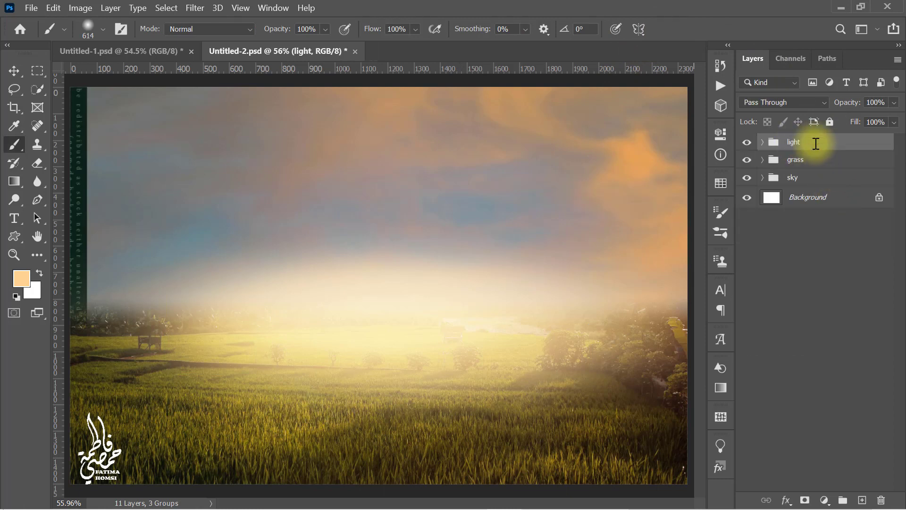
- Place image 1, the ruined arch tower, from the stock folder in File Explorer, scaled to about 75.6% on the left side of the field
left_click(843, 10)
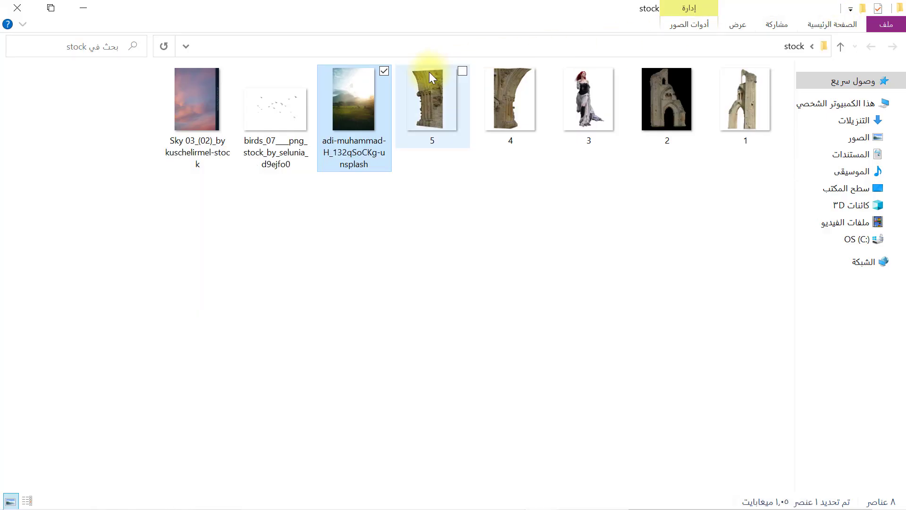
left_click_drag(744, 91, 279, 345)
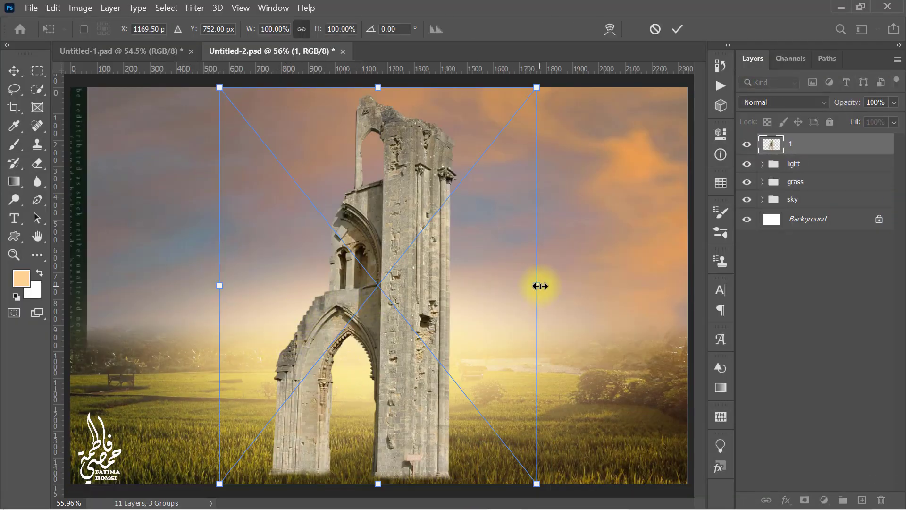
left_click_drag(541, 286, 473, 285)
left_click_drag(411, 293, 253, 317)
left_click_drag(219, 191, 239, 126)
left_click_drag(238, 177, 243, 183)
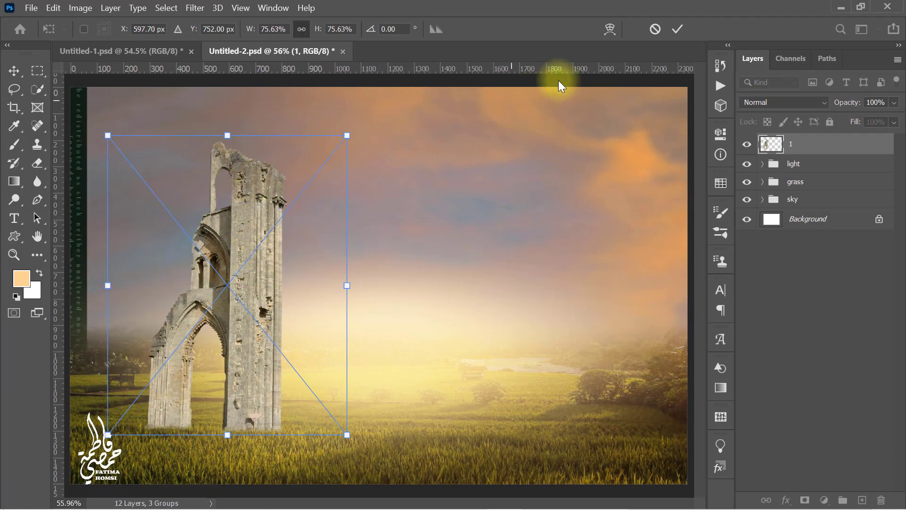
left_click(677, 30)
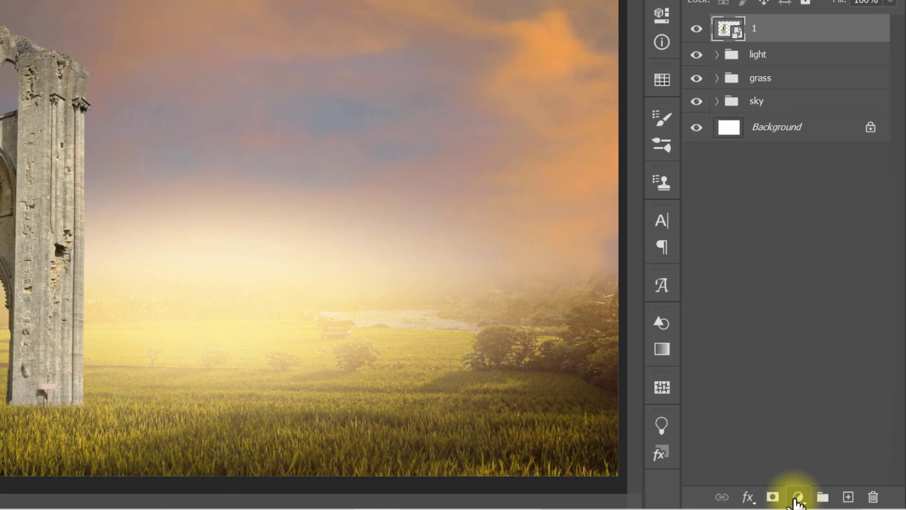
- Add a Brightness/Contrast adjustment clipped to the ruin layer with brightness -100 and contrast 50
left_click(797, 498)
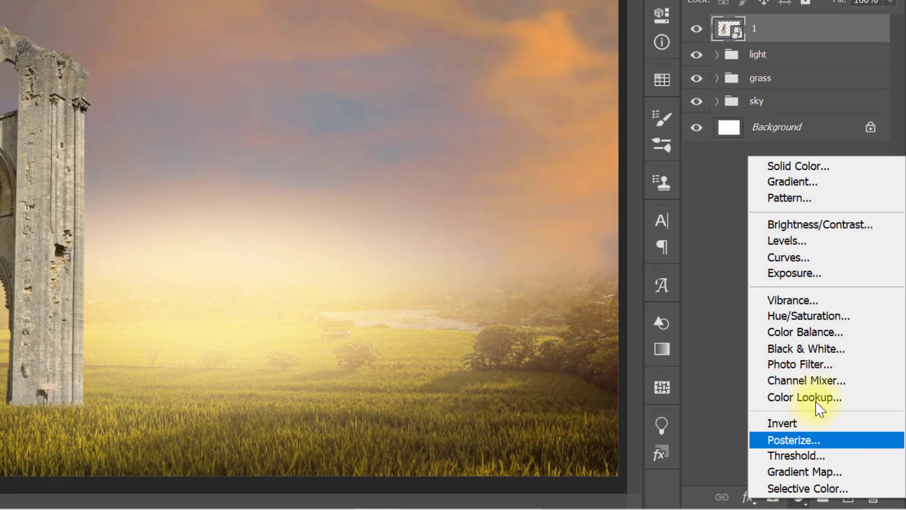
left_click(849, 227)
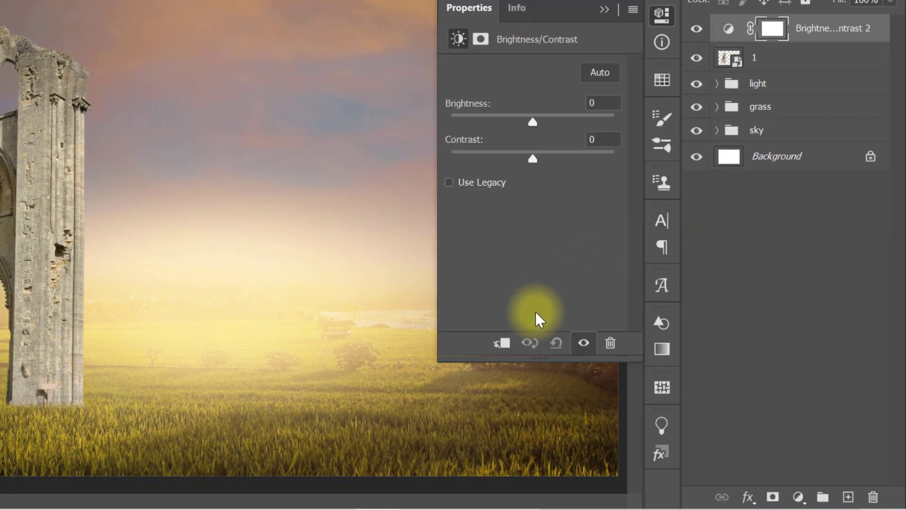
left_click(501, 343)
left_click(604, 103)
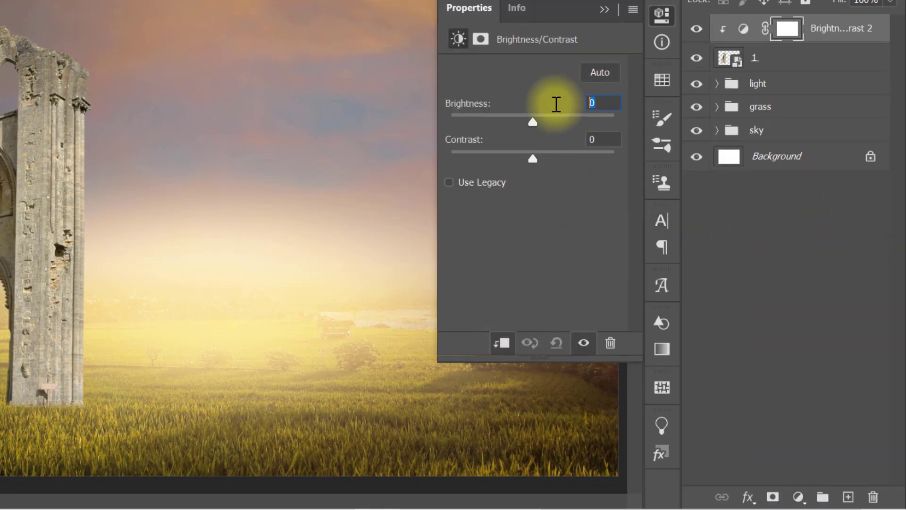
type("-100")
left_click(598, 140)
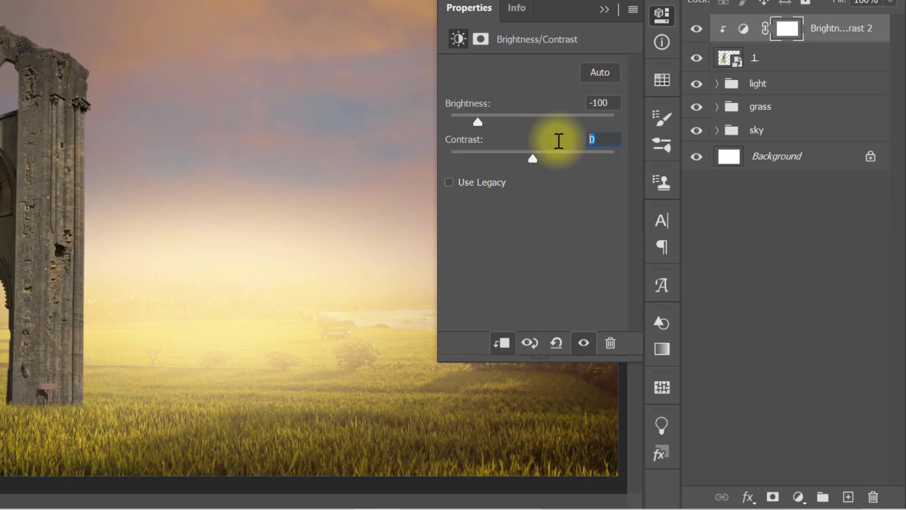
type("50")
left_click(604, 9)
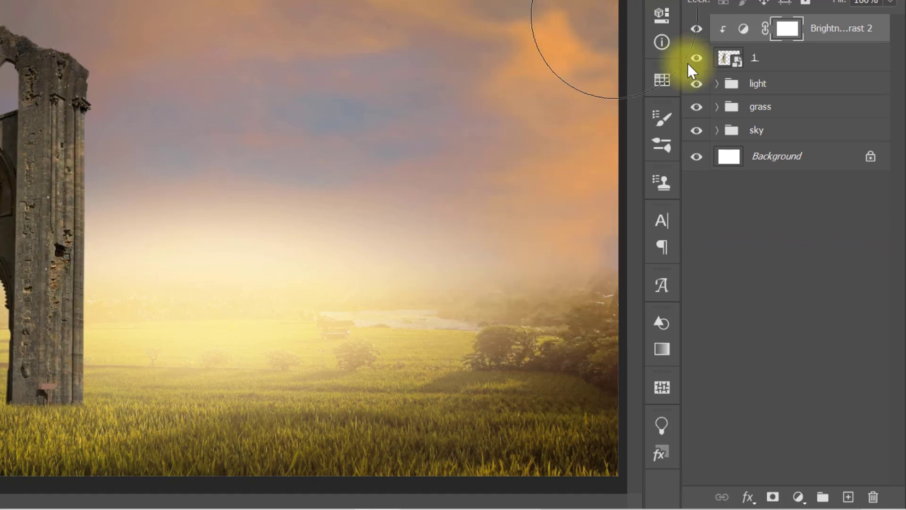
- Add a Color Balance adjustment clipped to the ruin with midtones Cyan-Red +15 and Yellow-Blue -20
left_click(797, 497)
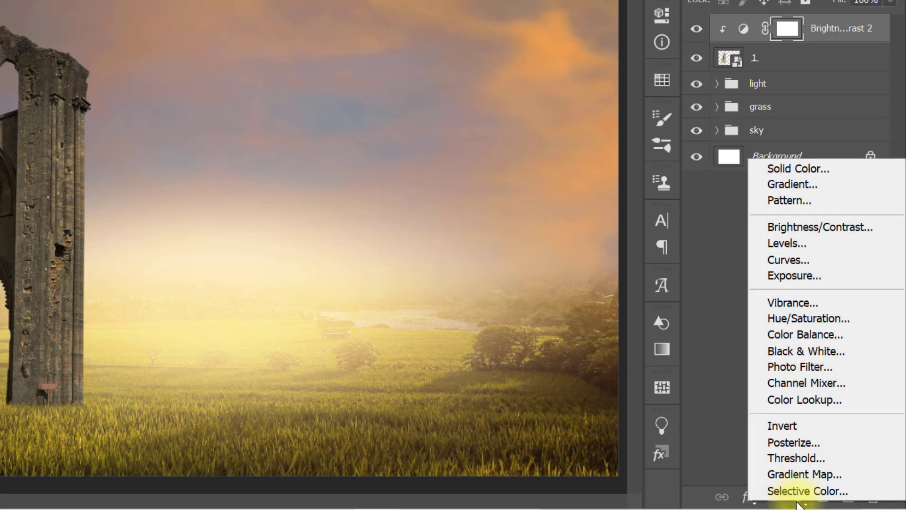
left_click(845, 334)
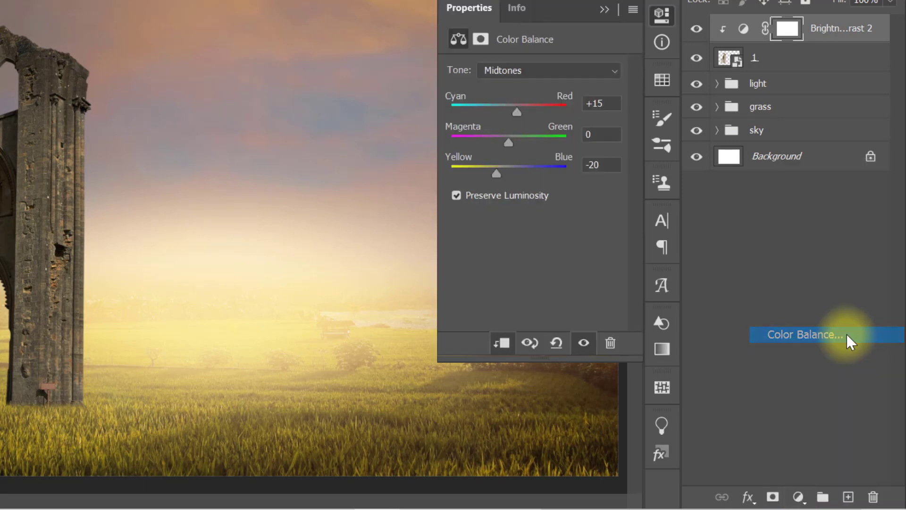
left_click(502, 343)
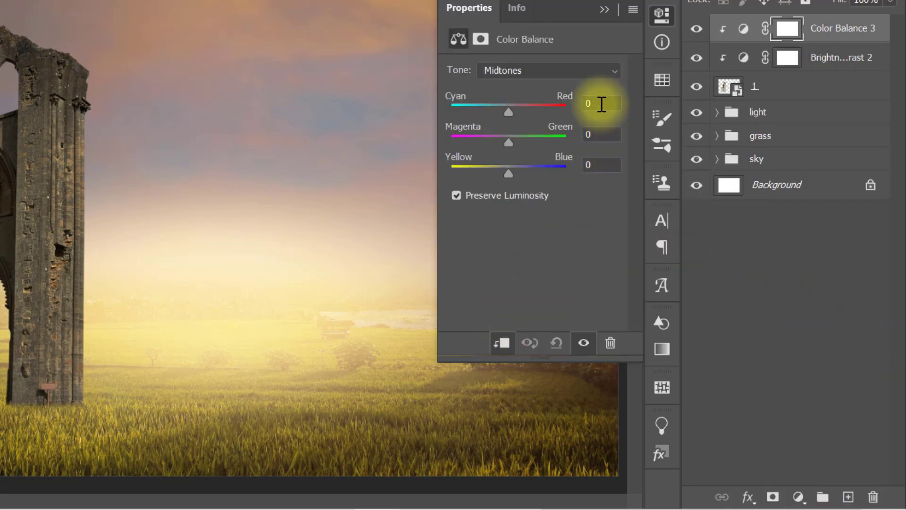
type("15")
left_click(600, 165)
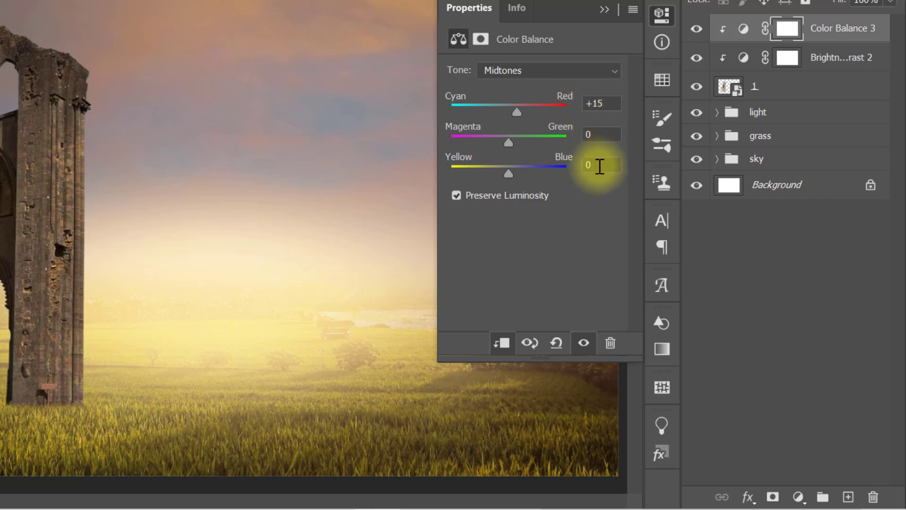
left_click(599, 166)
type("-20")
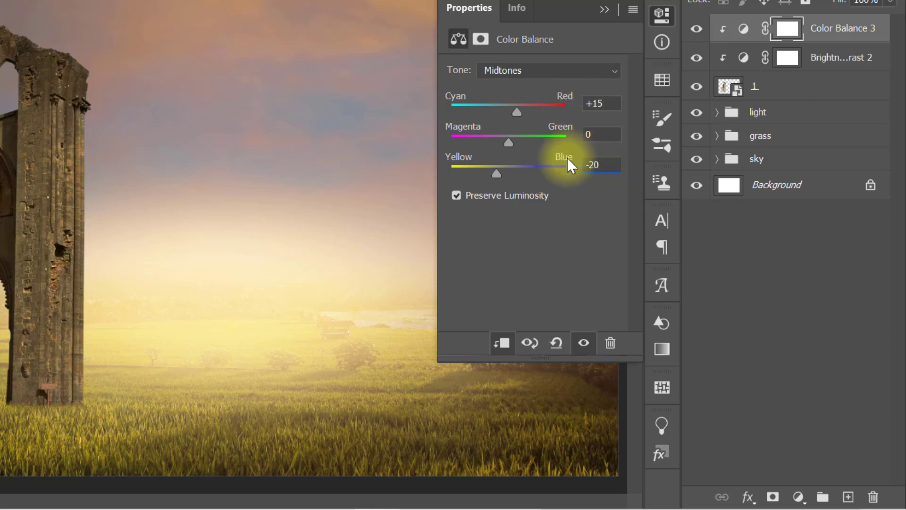
key("Return")
left_click(602, 10)
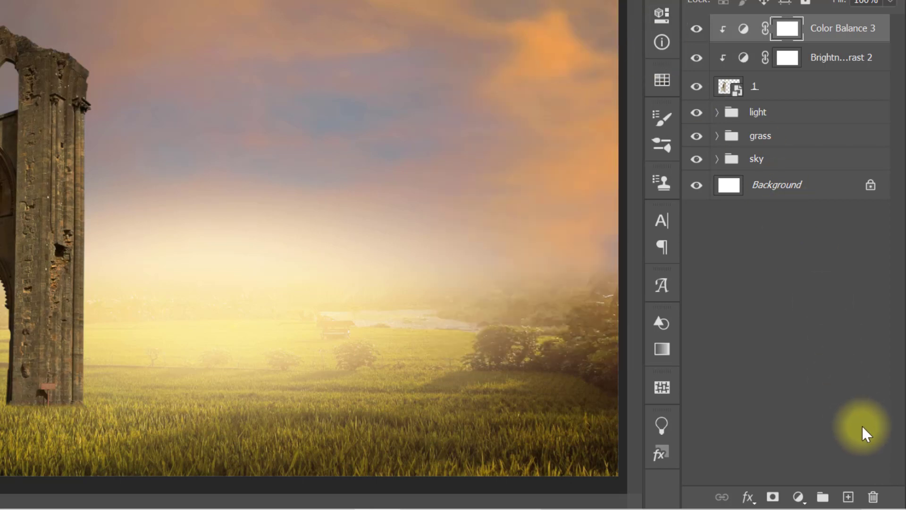
- Add a new layer clipped to the ruin above its adjustments and set its blend mode to Overlay
left_click(849, 496)
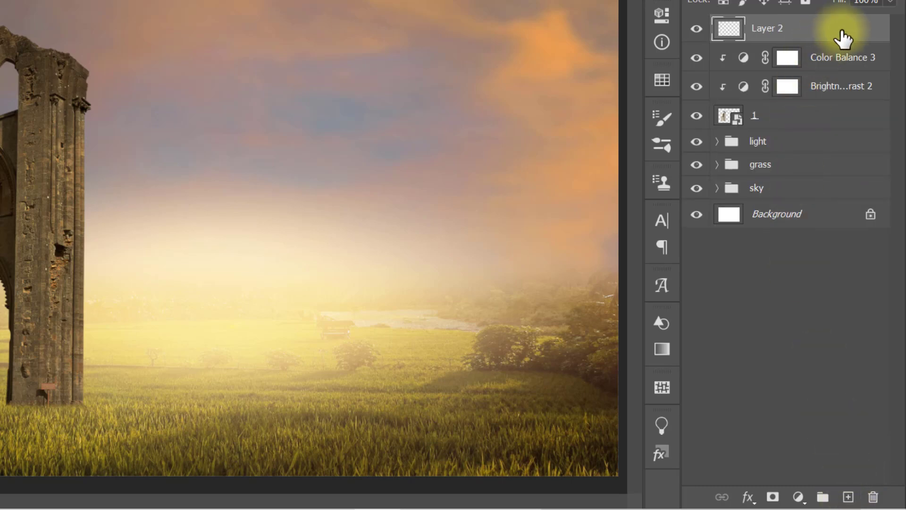
right_click(840, 33)
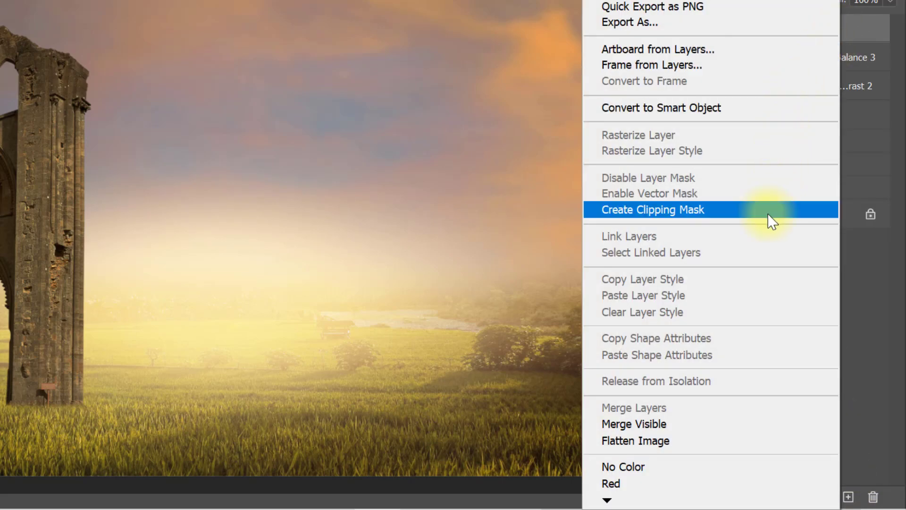
left_click(769, 211)
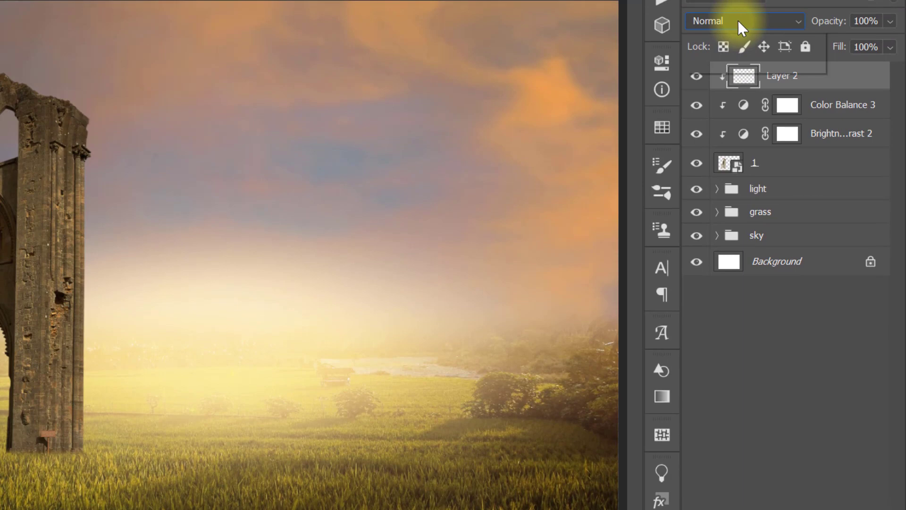
left_click(738, 3)
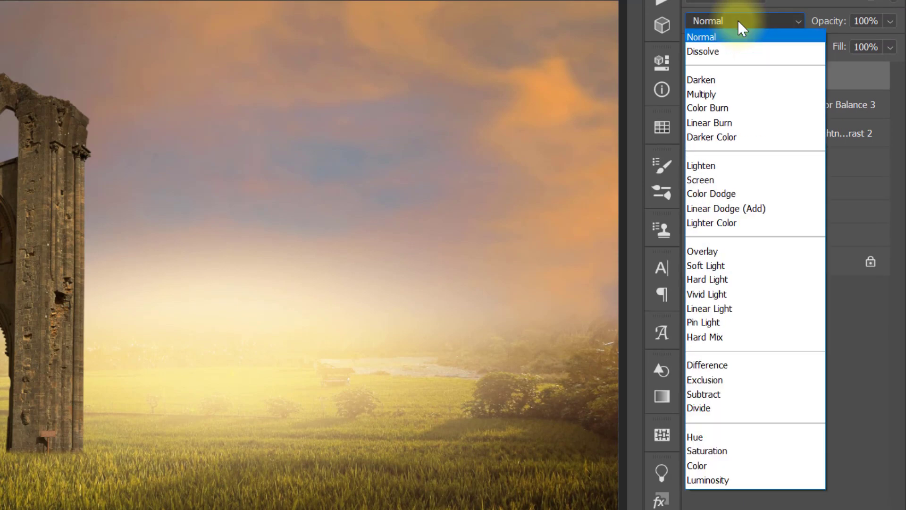
left_click(759, 253)
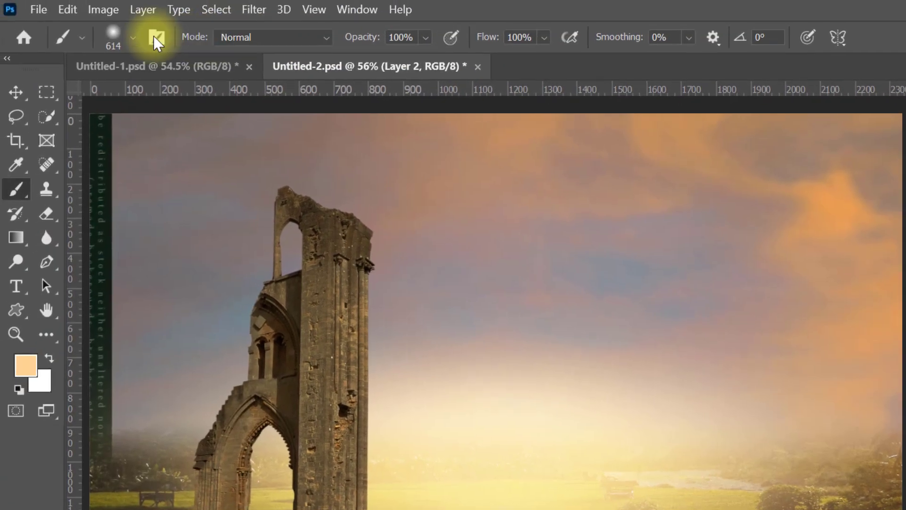
- Fill the Overlay layer clipped to the ruin with 50% Gray in Normal mode at 100% opacity
left_click(68, 9)
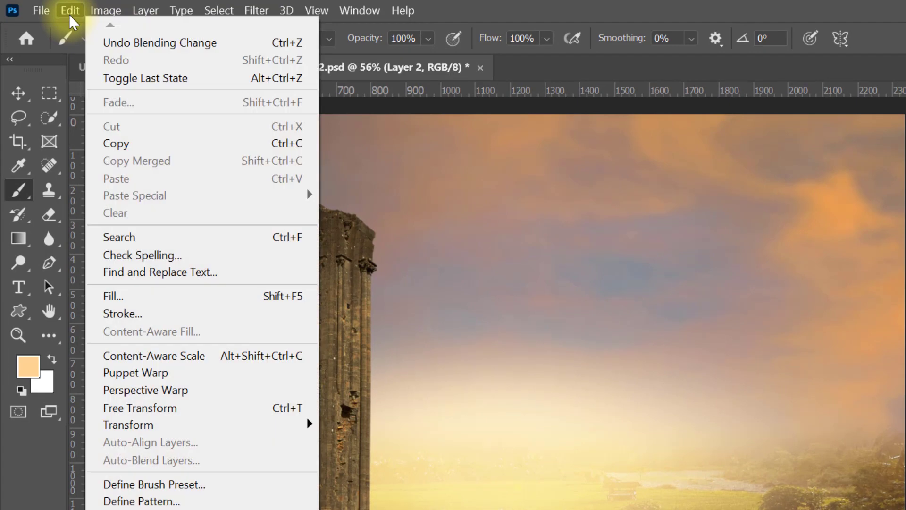
left_click(198, 296)
left_click(611, 125)
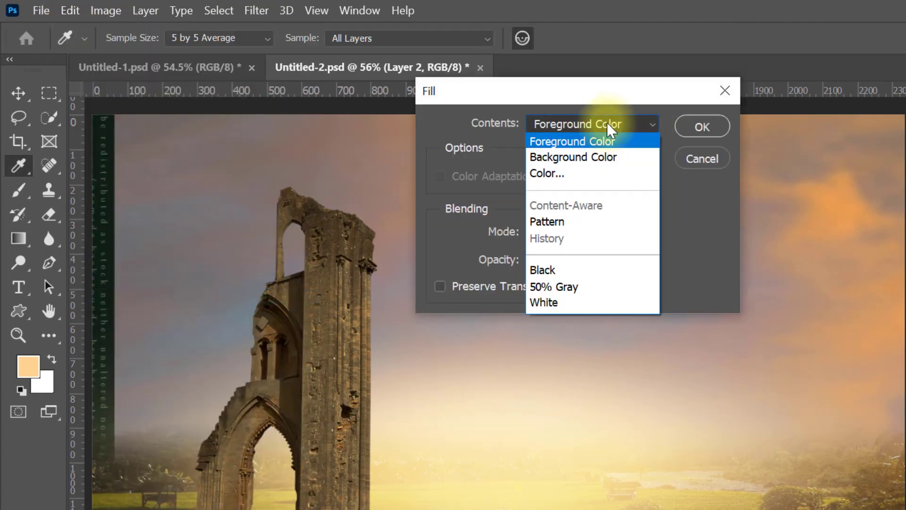
left_click(590, 286)
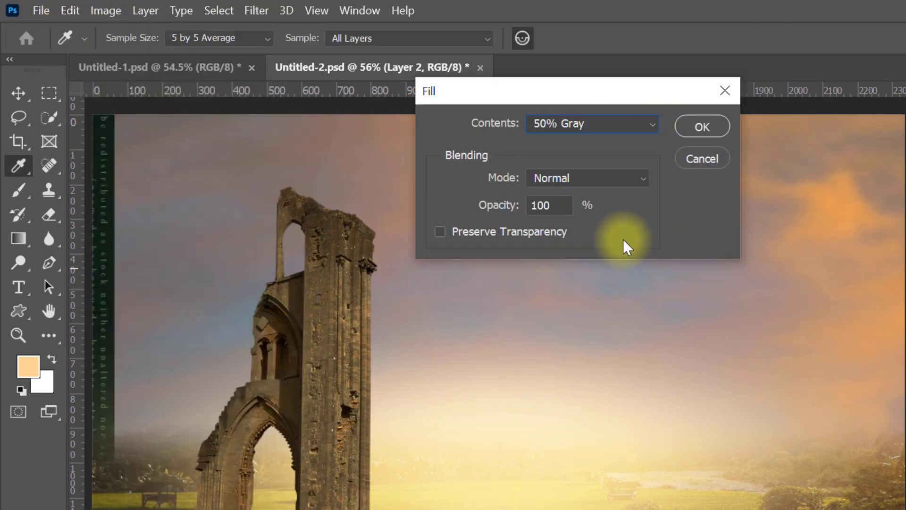
left_click(702, 127)
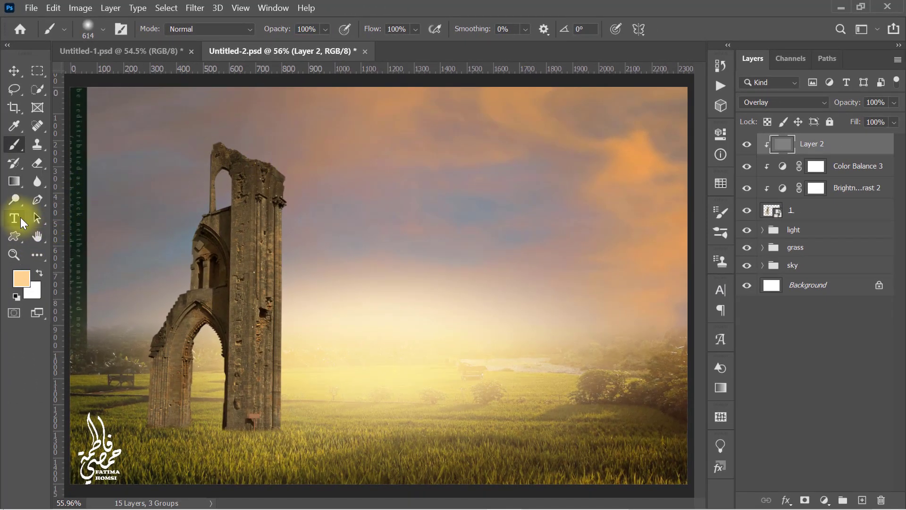
- Darken the front face of the tower and the top of its lower arch using the Burn Tool, Midtones range, 30% exposure
left_click(12, 203)
left_click(80, 212)
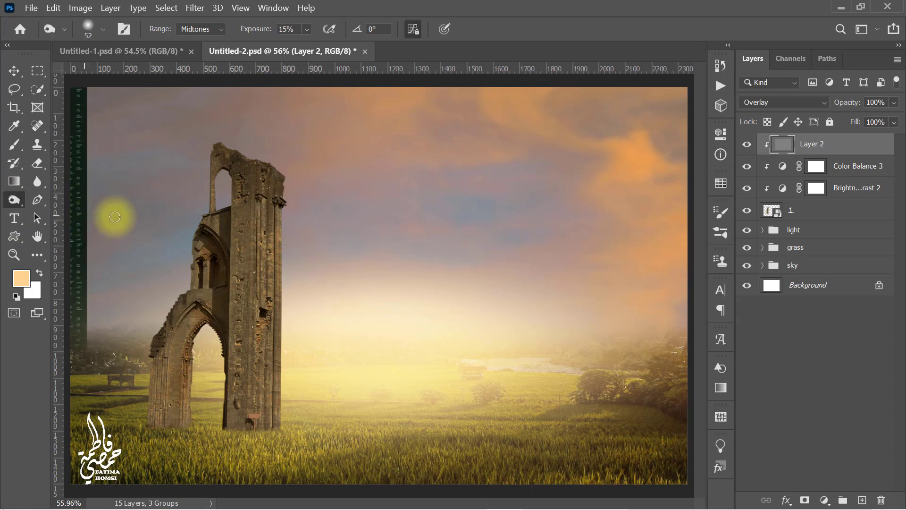
left_click_drag(294, 30, 276, 27)
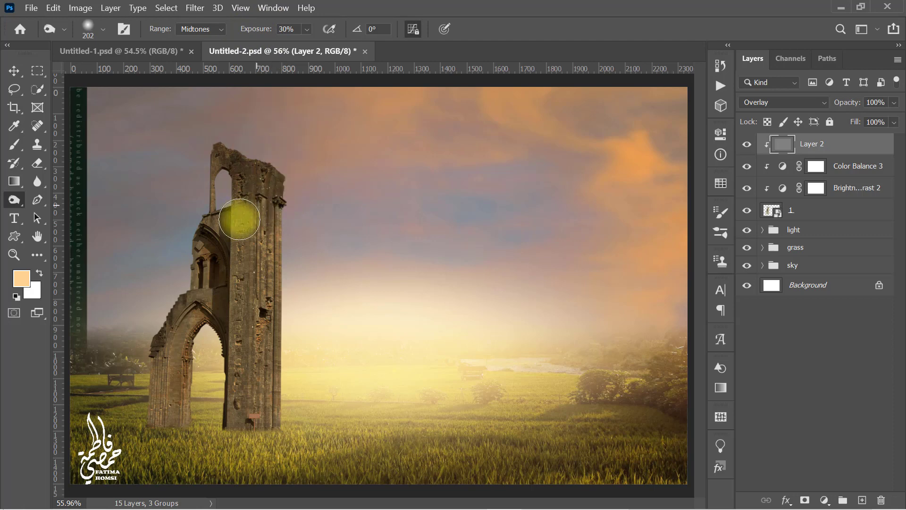
left_click_drag(249, 245, 249, 373)
left_click_drag(236, 177, 252, 427)
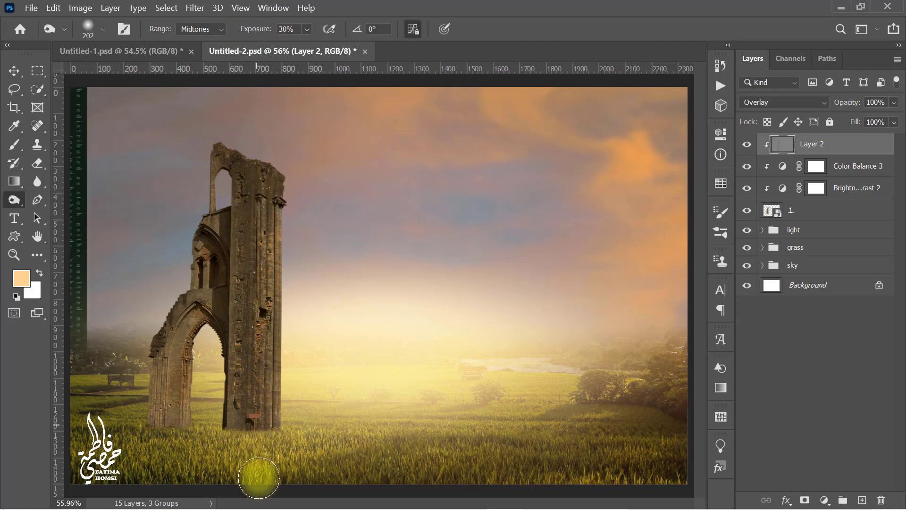
mouse_move(183, 319)
left_mouse_down()
mouse_move(140, 321)
mouse_move(228, 235)
mouse_move(226, 305)
left_mouse_up()
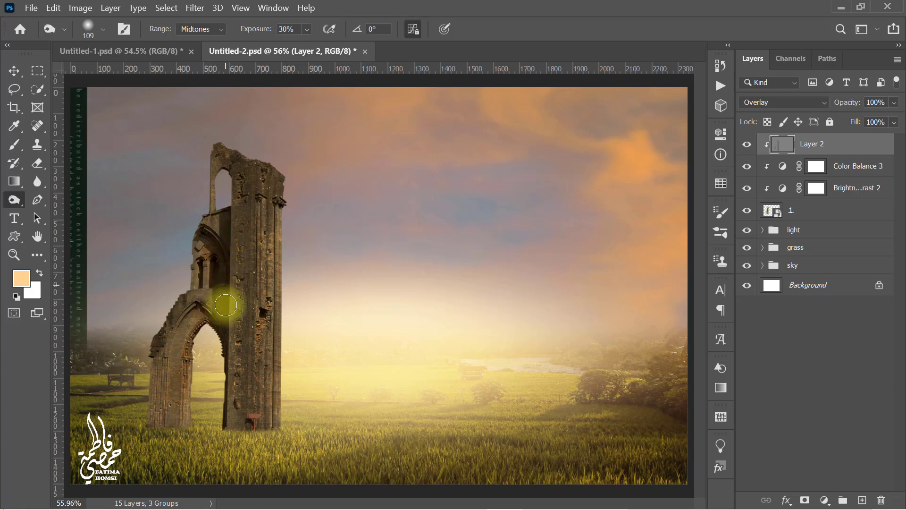
- Brighten the light-facing edge of the tower on the gray layer using the Dodge Tool, Midtones range, 15% exposure
right_click(12, 200)
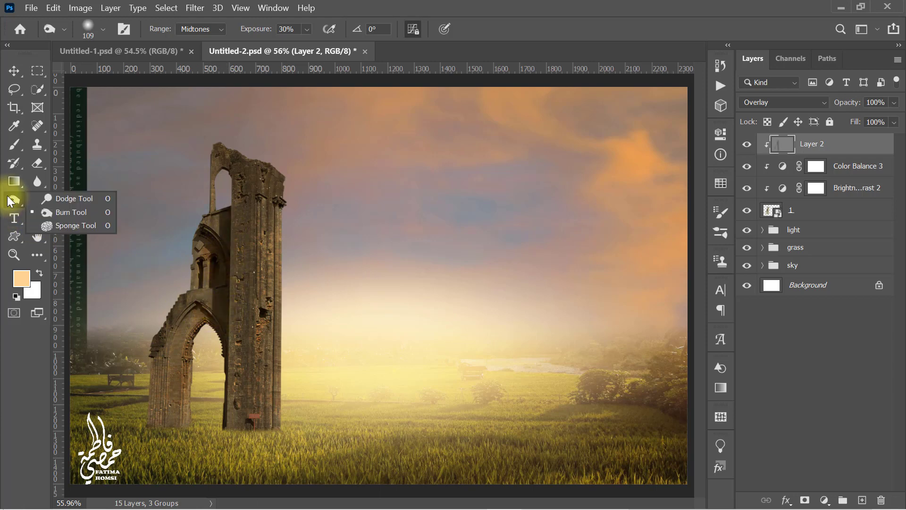
left_click(94, 199)
left_click_drag(304, 210, 334, 202)
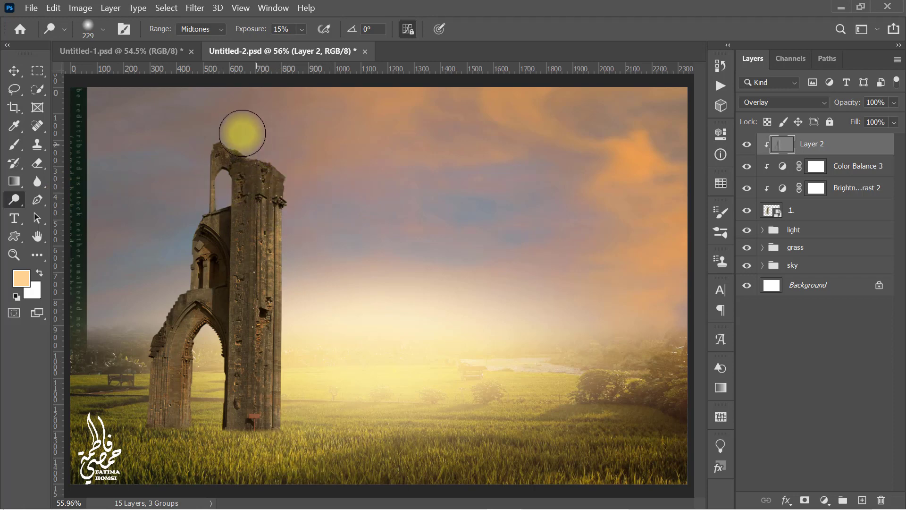
- Add an Inner Shadow layer style to the ruin layer with colour fff2d9 and Color Dodge blend mode
left_click(808, 214)
left_click(747, 211)
left_click(747, 211)
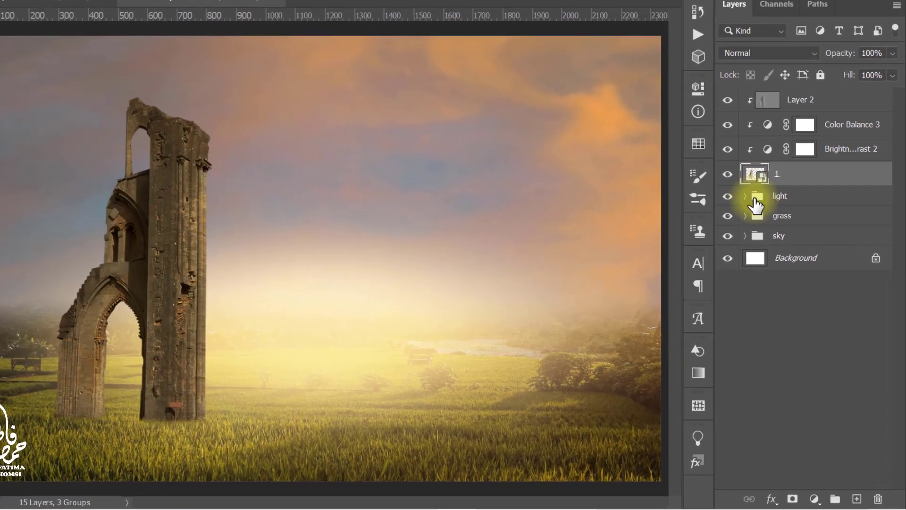
left_click(771, 499)
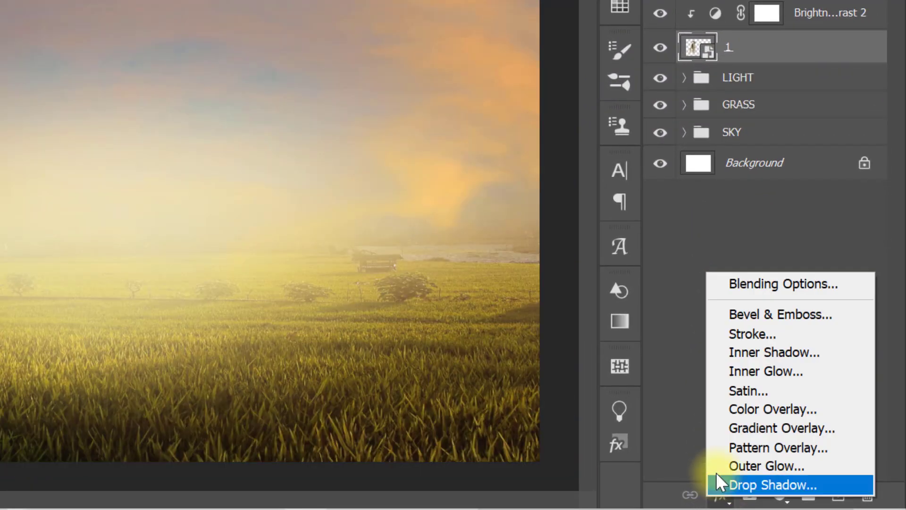
left_click(715, 285)
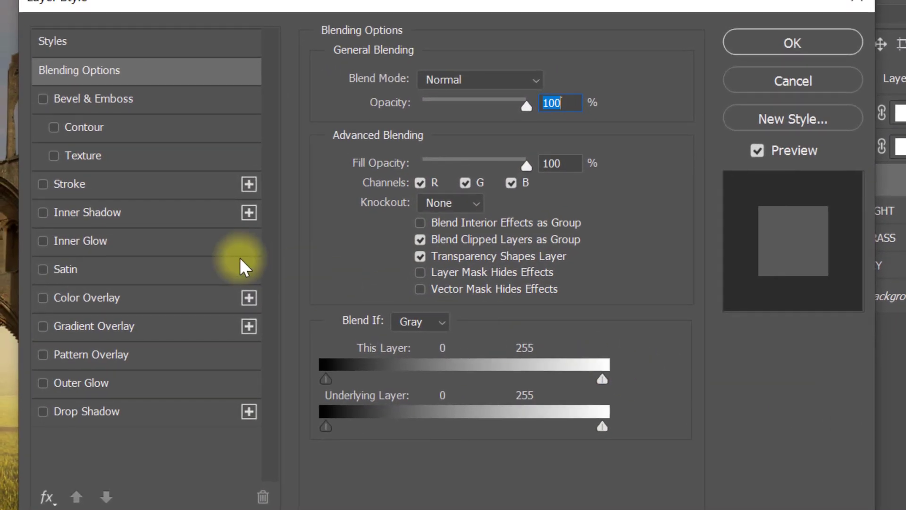
left_click(176, 221)
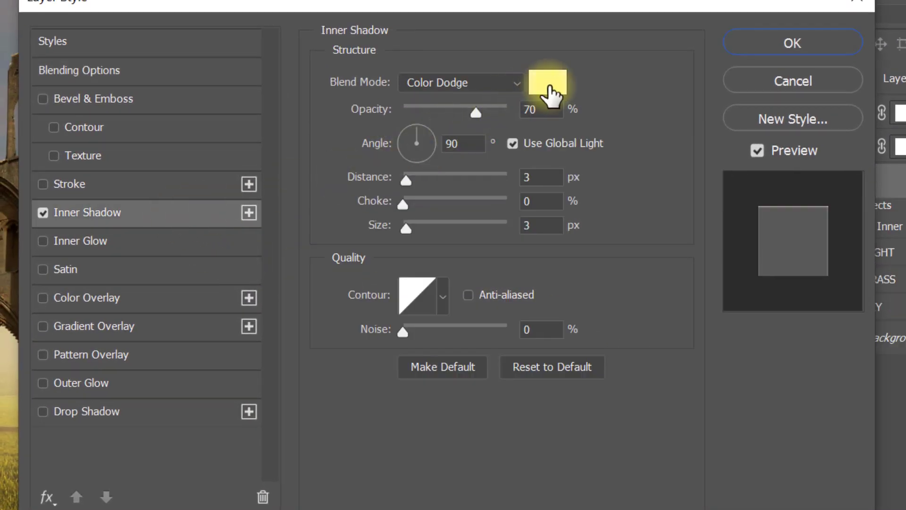
left_click(550, 85)
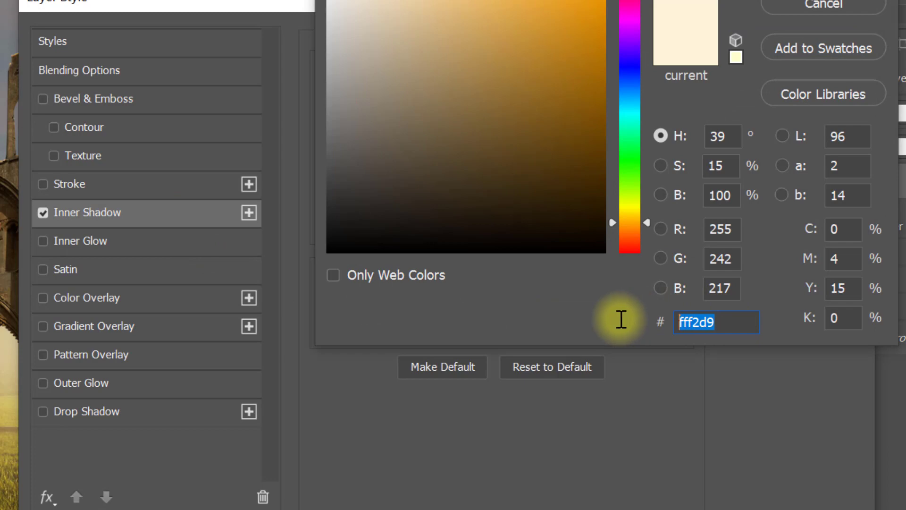
type("fff2d9")
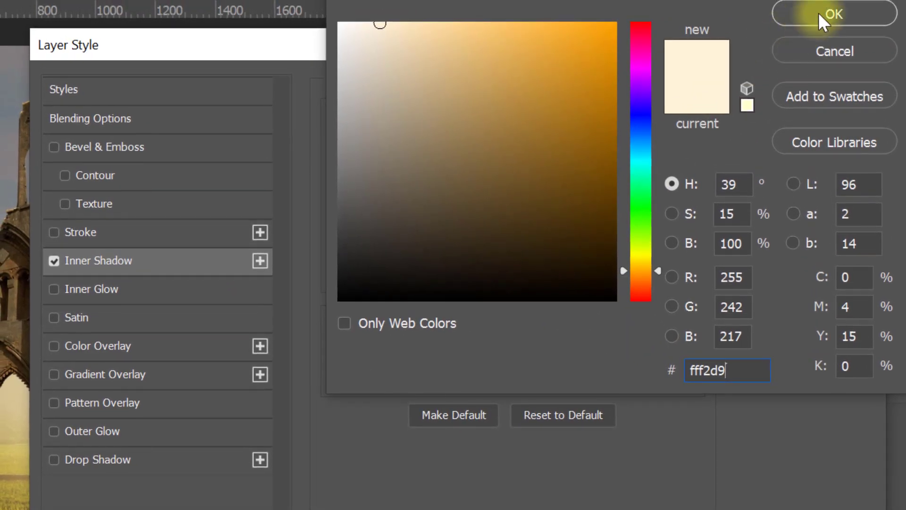
left_click(821, 19)
left_click(515, 133)
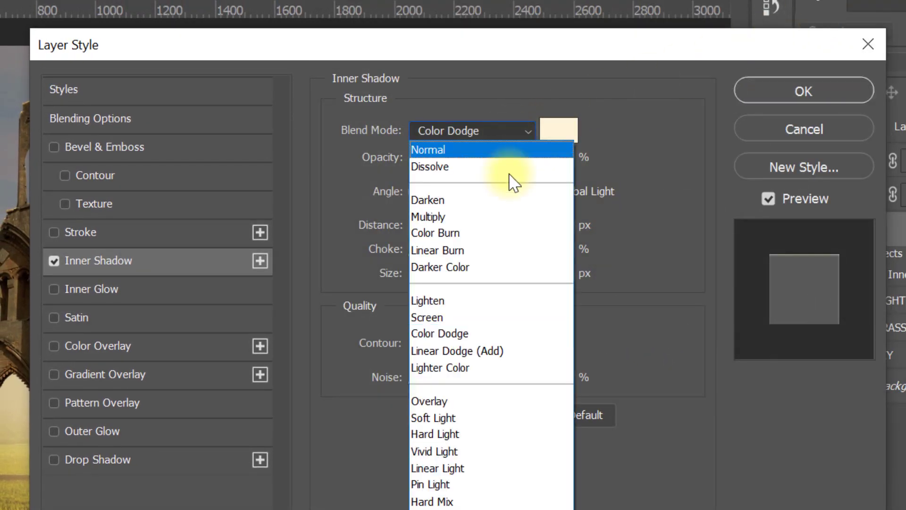
left_click(492, 334)
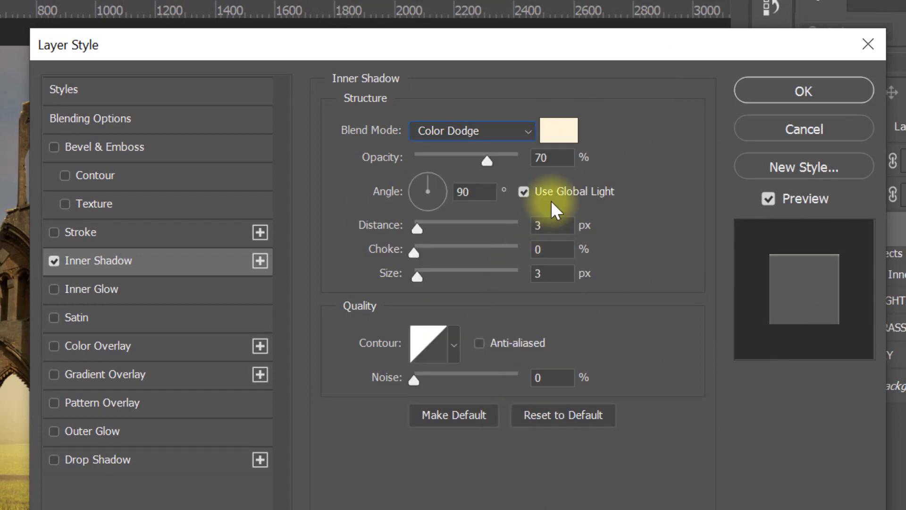
- Set the inner shadow to opacity 70%, angle 60°, distance 12 px, choke 9% and size 24 px, and apply the style
left_click(552, 158)
left_click(552, 225)
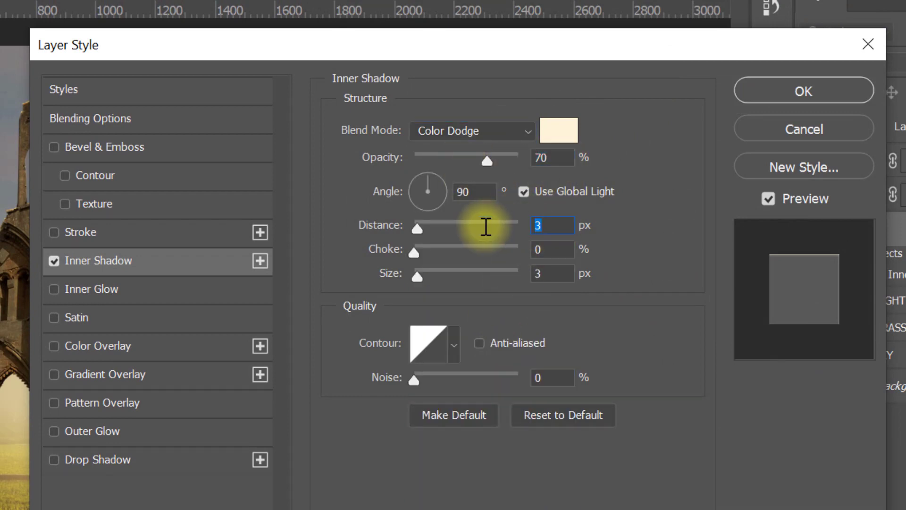
left_click(556, 250)
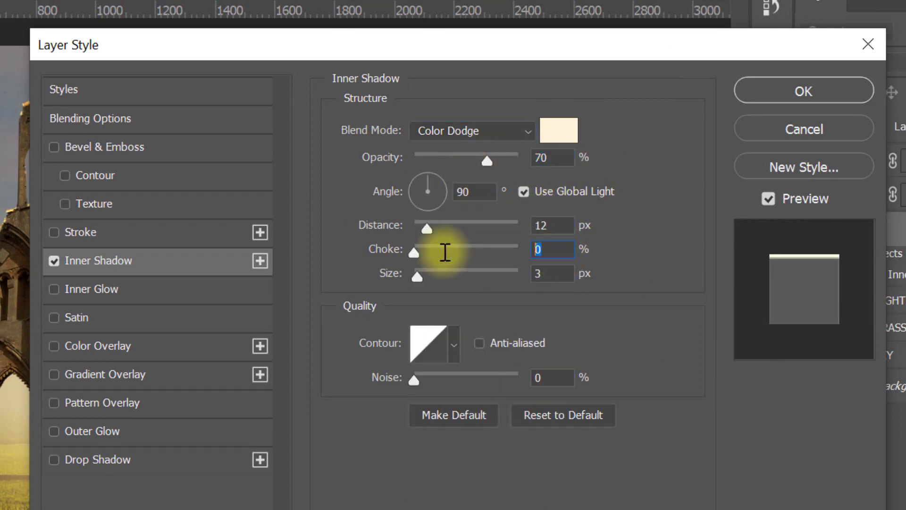
type("9")
left_click(550, 275)
type("24")
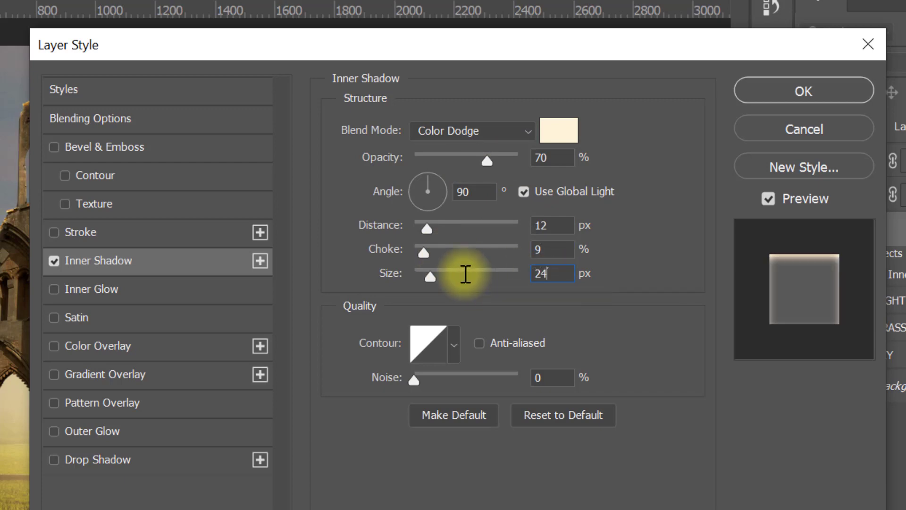
left_click(471, 192)
type("60")
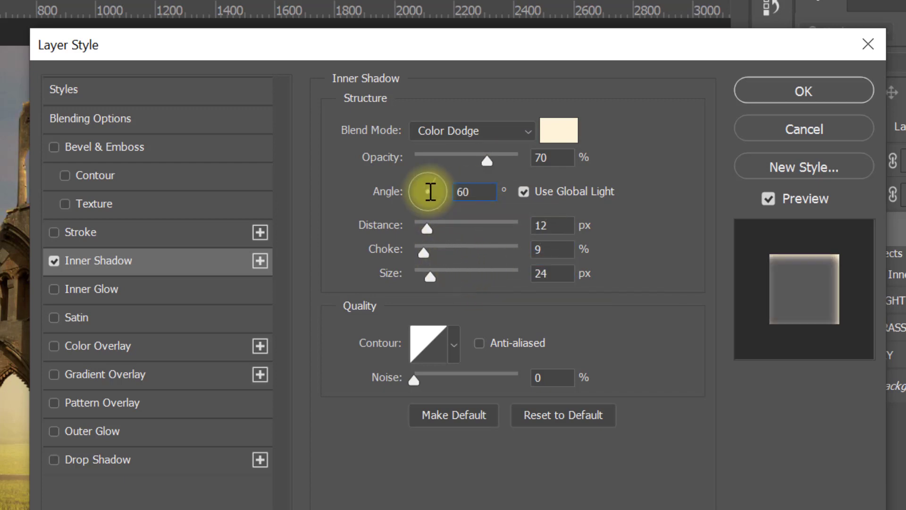
left_click(795, 94)
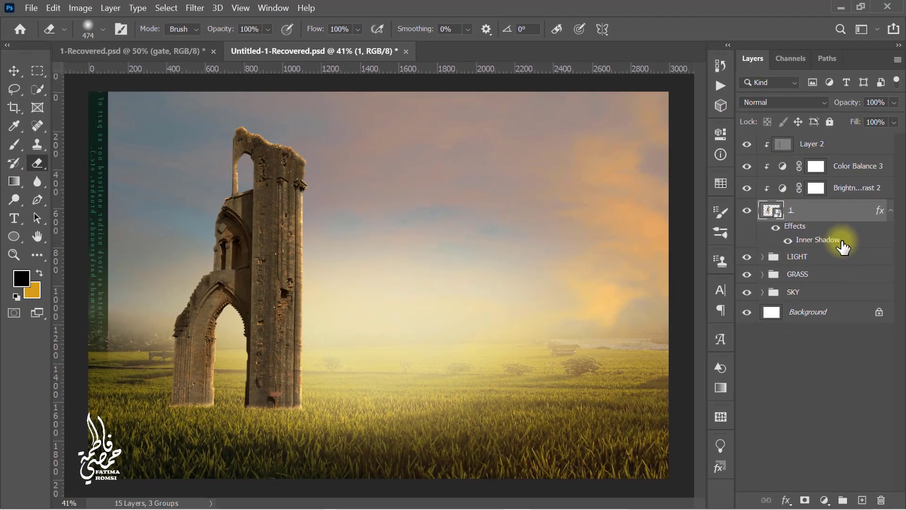
- Convert the ruin's inner shadow effect into a separate layer and move it to the top of the clipped stack
right_click(842, 246)
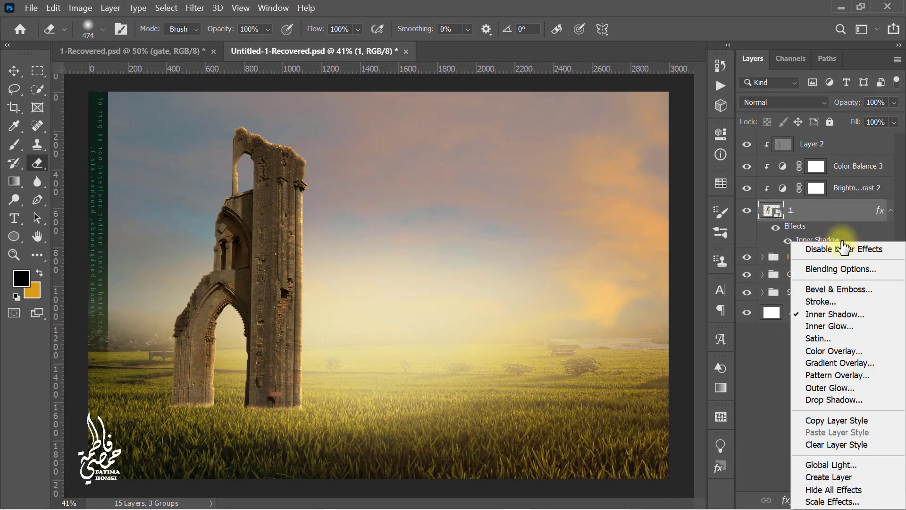
left_click(863, 478)
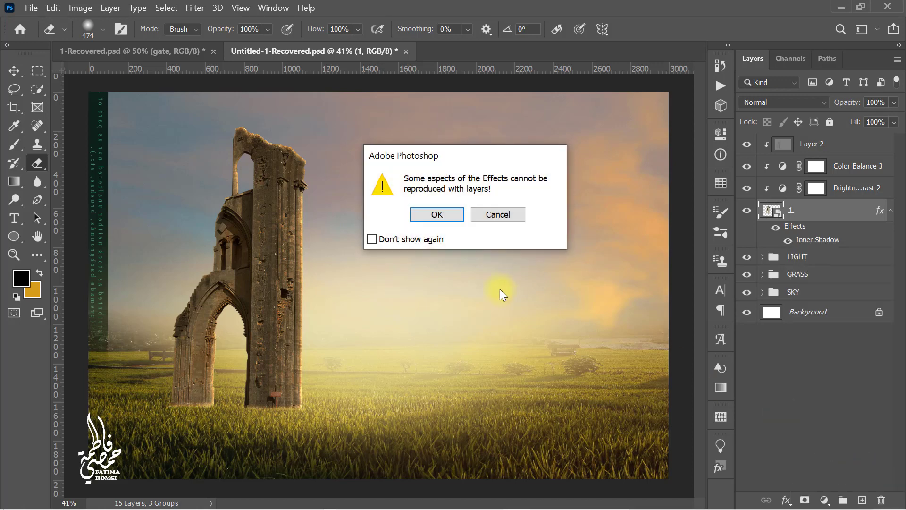
left_click(437, 214)
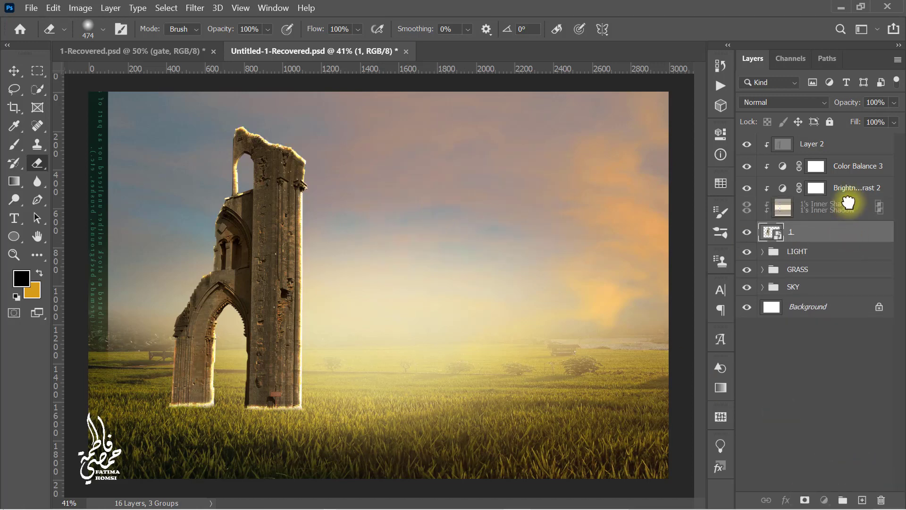
left_click_drag(848, 203, 848, 141)
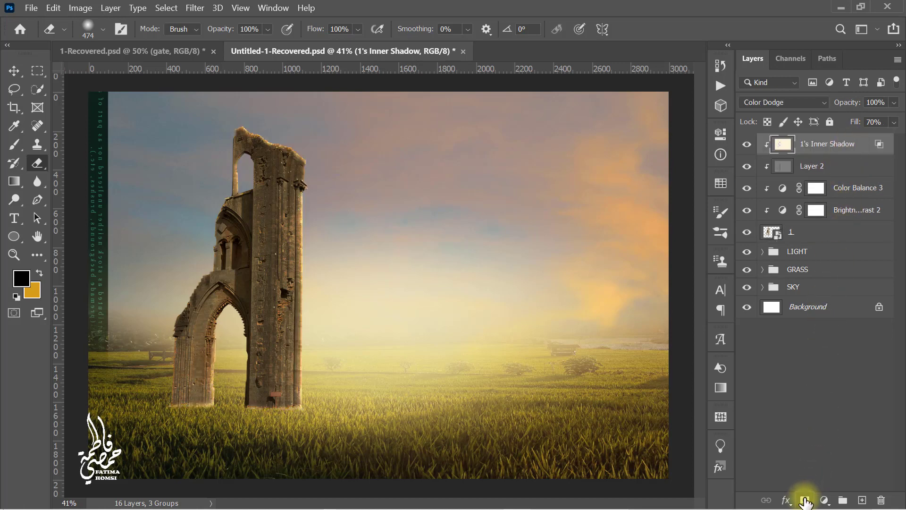
- Add a layer mask to the inner shadow layer and paint it black over the ruin's base and left edges with a soft brush
left_click(805, 500)
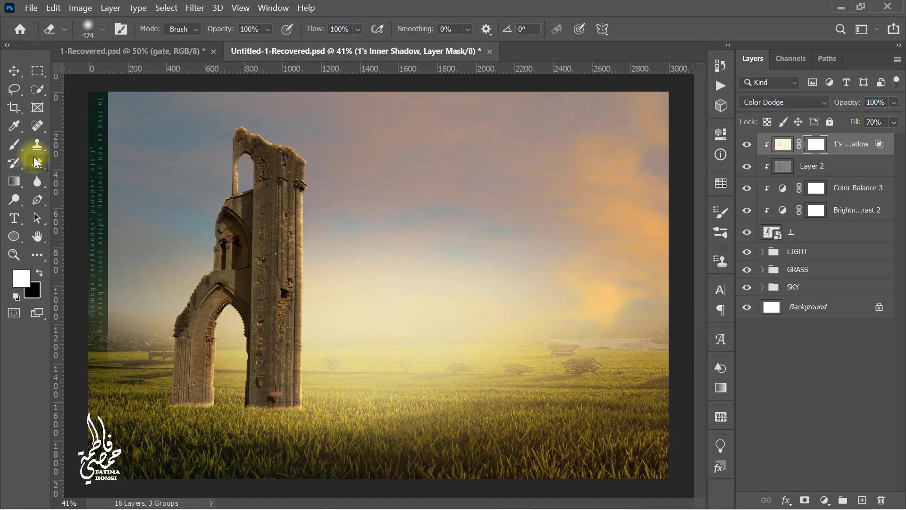
left_click(14, 145)
left_click(41, 274)
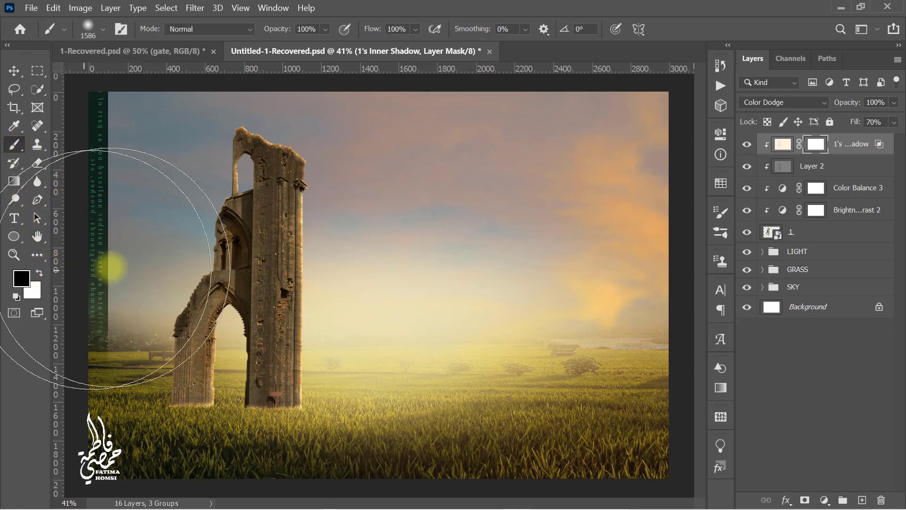
left_click_drag(250, 265, 150, 271)
left_click_drag(217, 280, 162, 290)
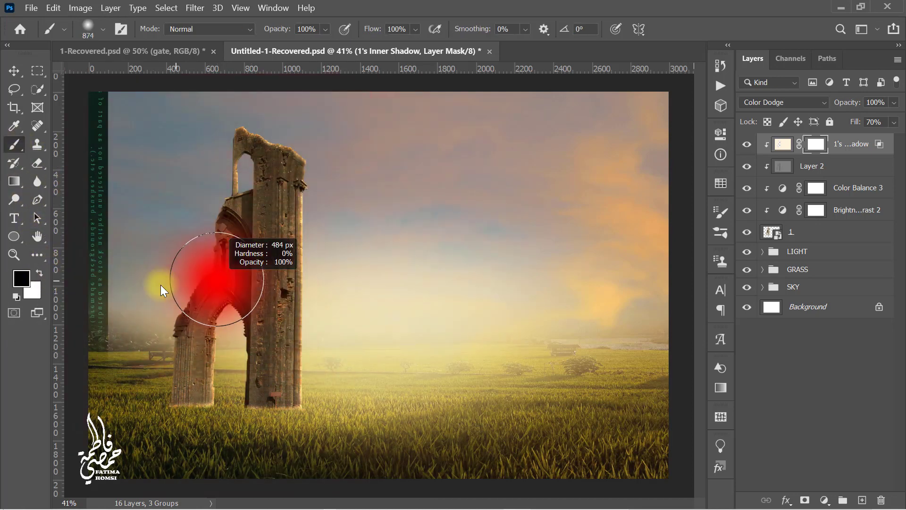
left_click_drag(177, 341, 163, 351)
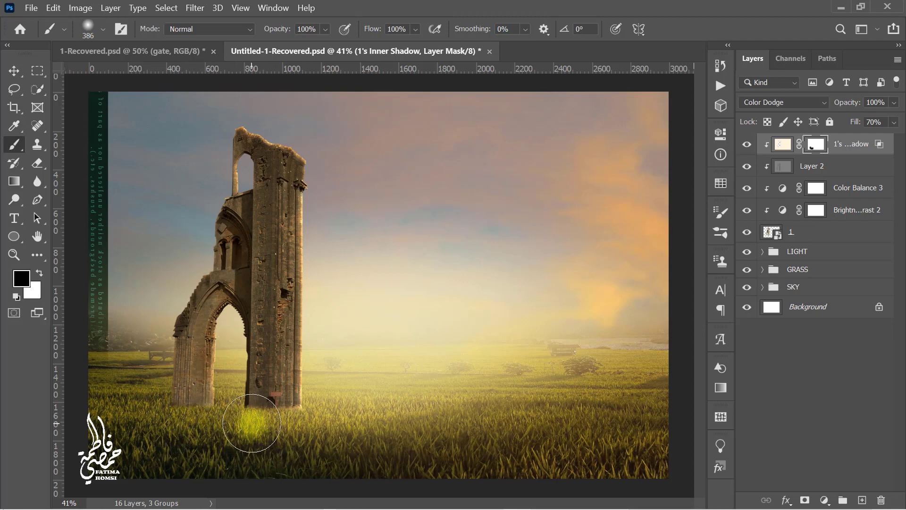
left_click_drag(251, 423, 265, 428)
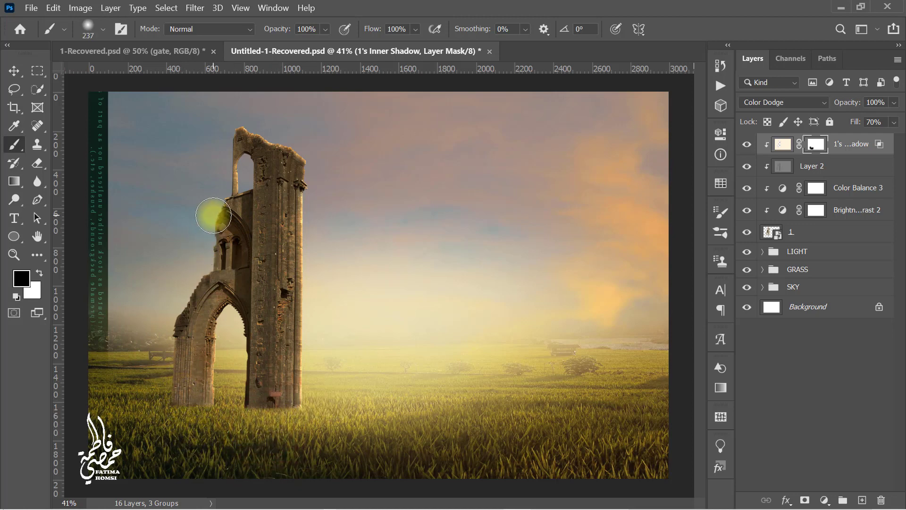
left_click_drag(162, 414, 214, 142)
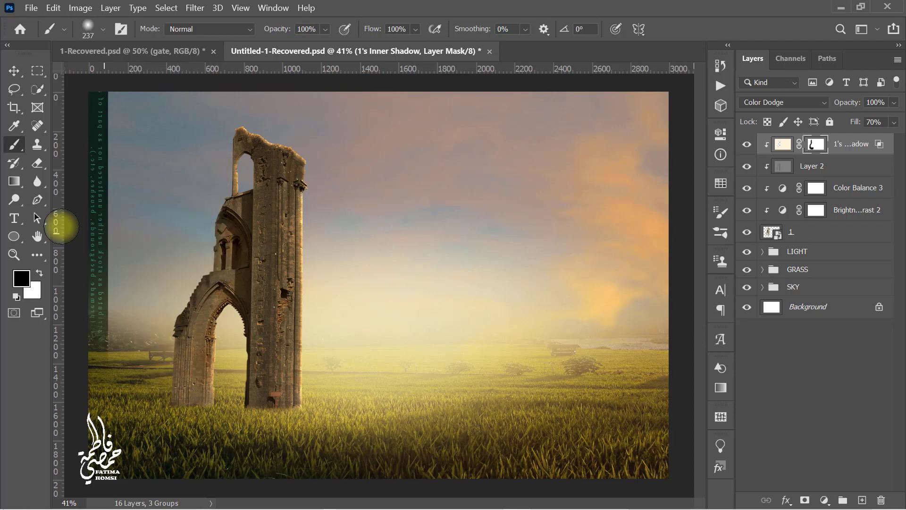
- Dodge the midtones at 50% exposure along the ruin's right edge and top on the clipped gray Overlay layer
left_click(14, 205)
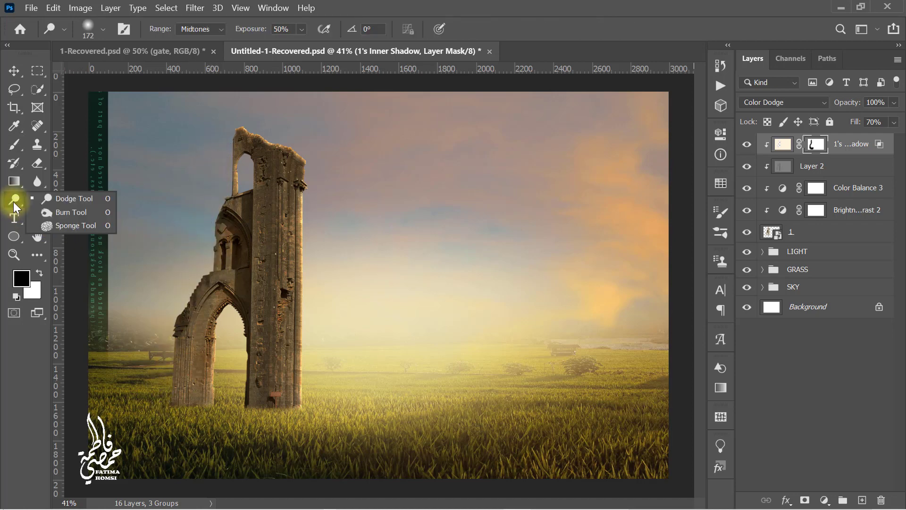
left_click(89, 200)
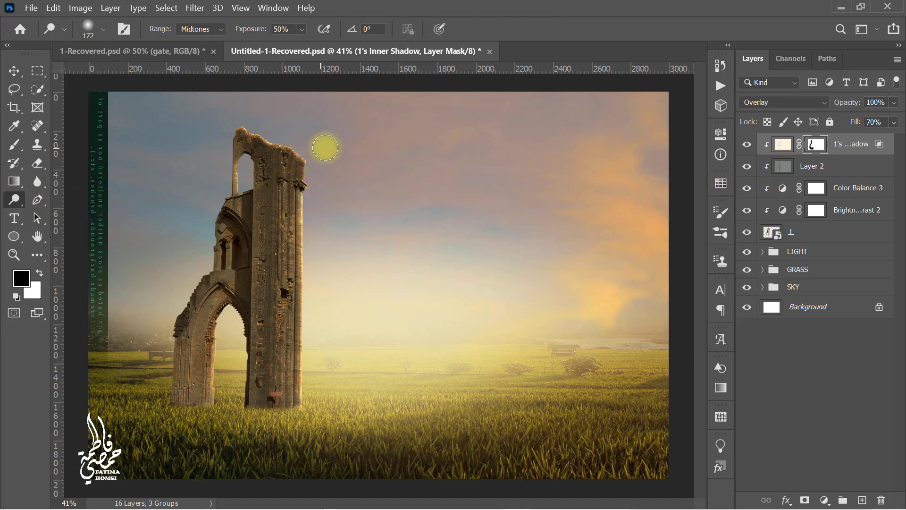
mouse_move(327, 147)
left_mouse_down()
mouse_move(344, 150)
mouse_move(310, 266)
left_mouse_up()
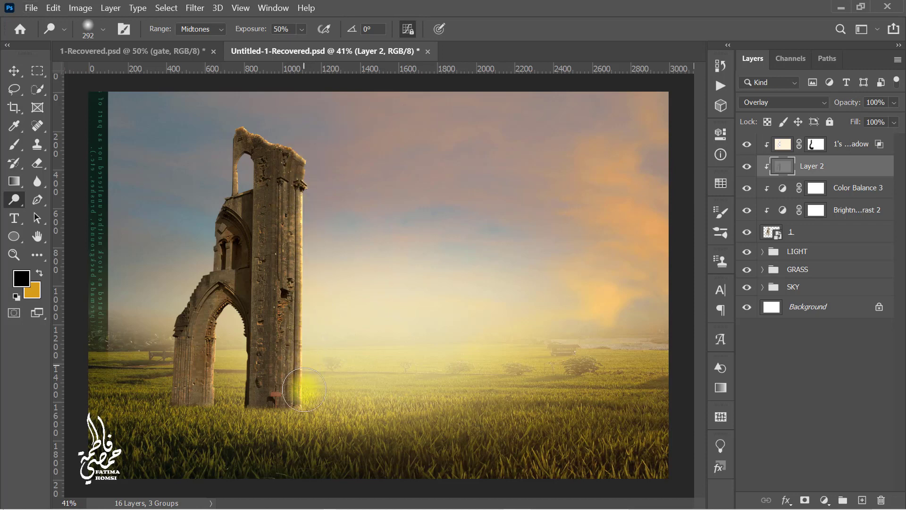
left_click_drag(318, 146, 267, 129)
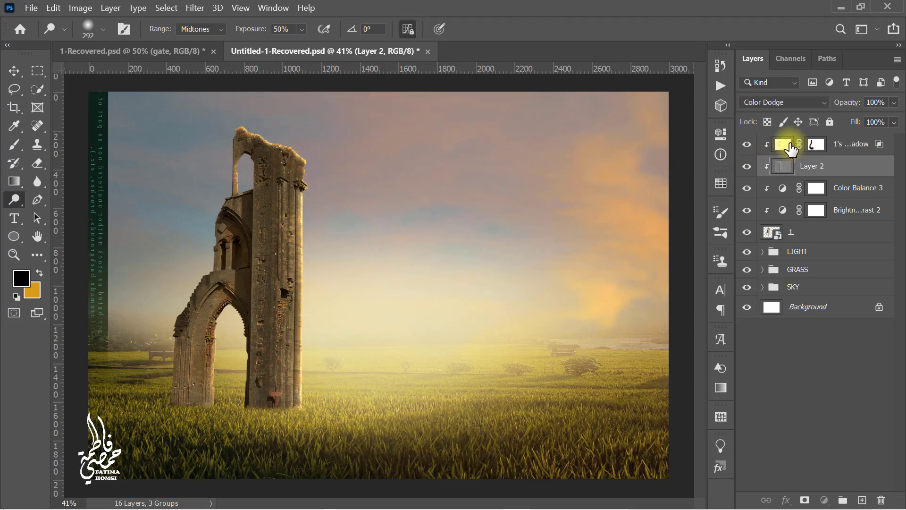
- Add a new empty layer above the ruin's clipped inner shadow layer
left_click(790, 147)
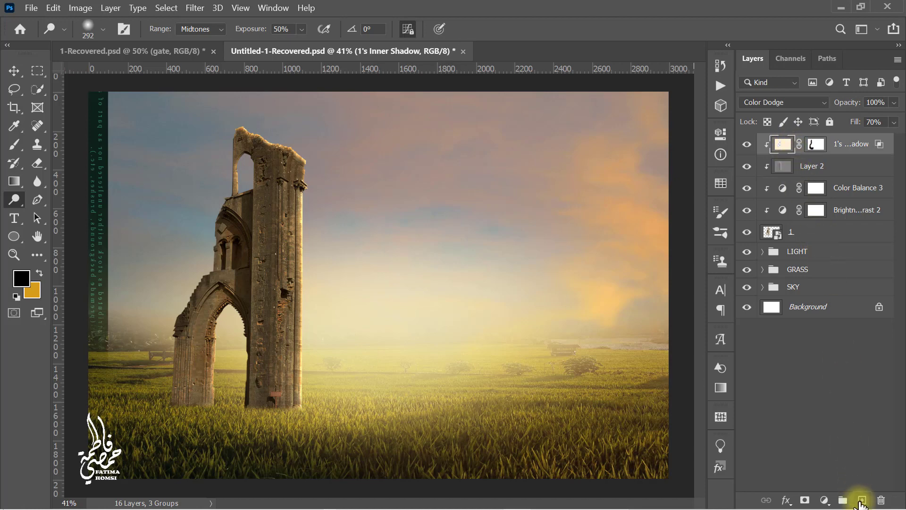
key("e")
key("d")
key("x")
left_click(861, 501)
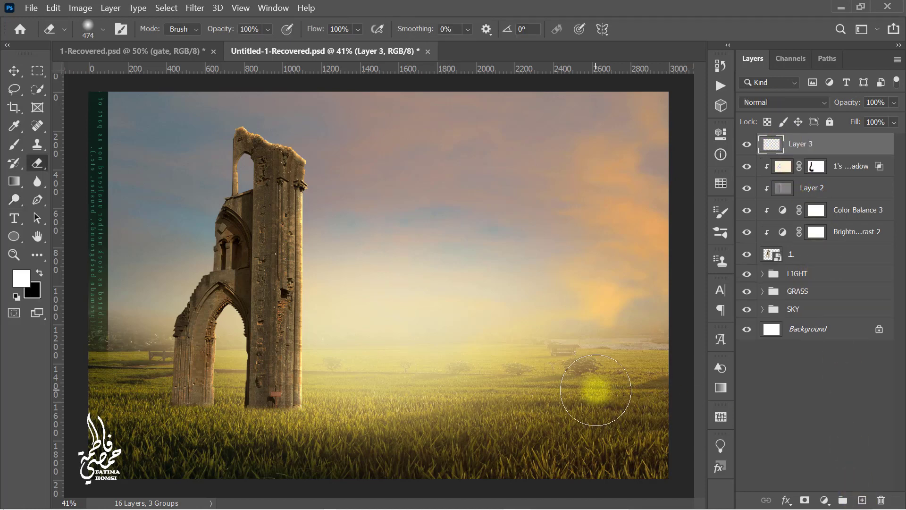
- Paint a light orange glow over the ruin's lower left arch with a large soft brush on the new layer
left_click(15, 144)
left_click(26, 285)
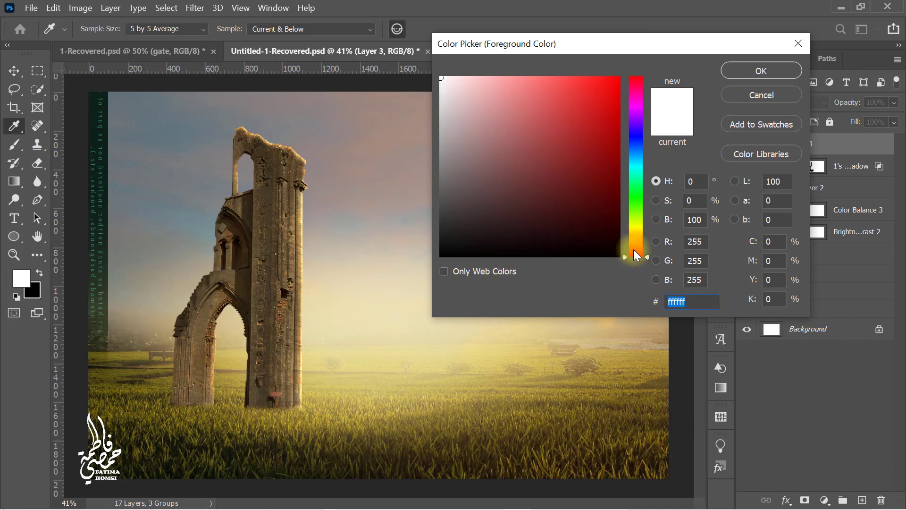
left_click_drag(637, 255, 639, 241)
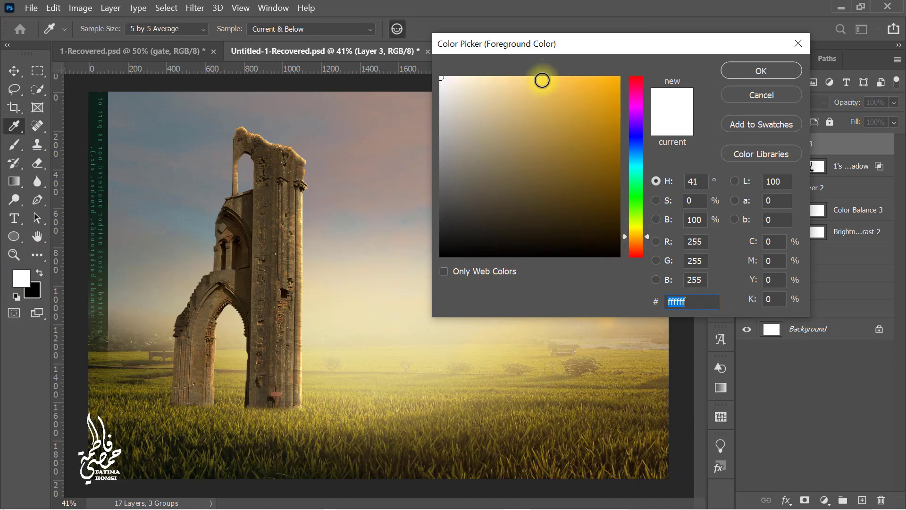
left_click(540, 80)
left_click(760, 71)
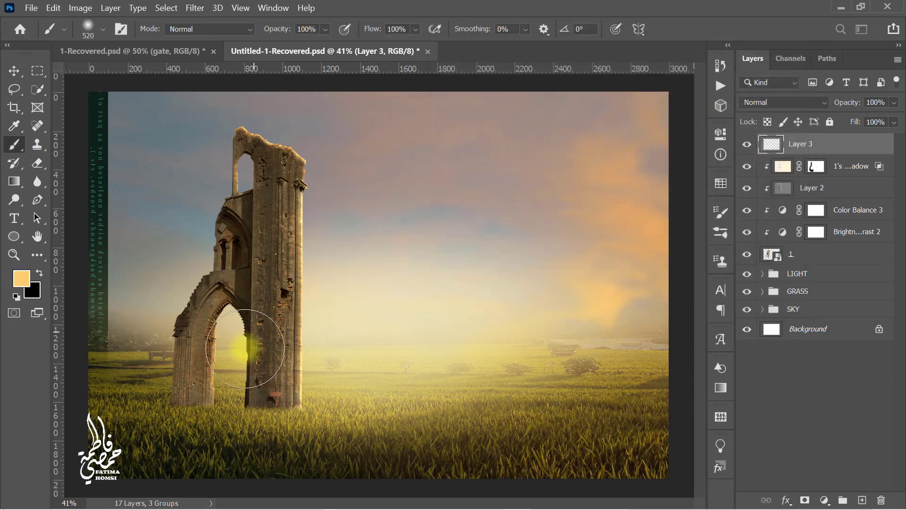
left_click_drag(222, 344, 193, 371)
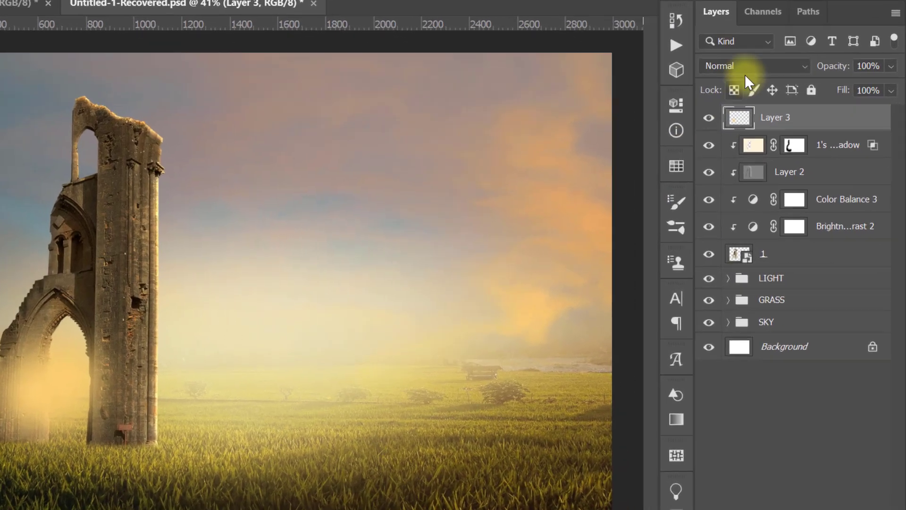
- Set the glow layer to Screen blend mode at 40% opacity
left_click(783, 102)
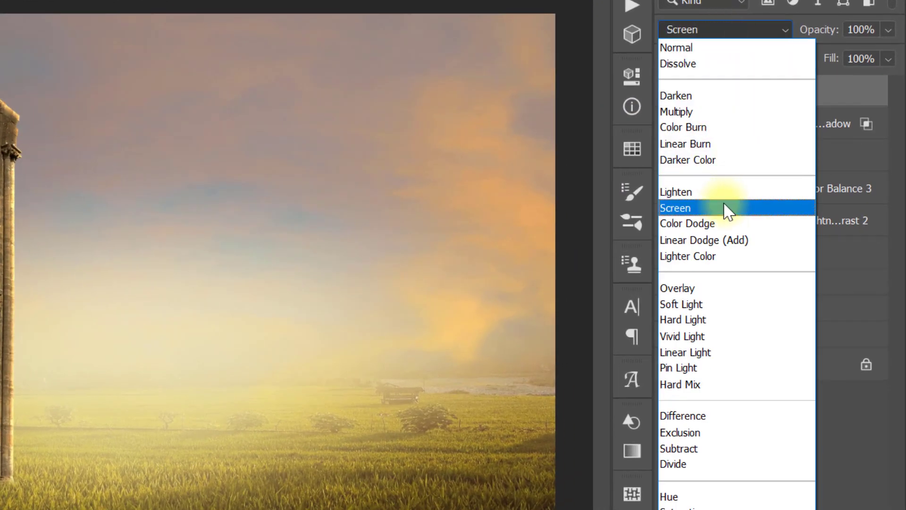
left_click(724, 208)
left_click(845, 29)
left_click(814, 29)
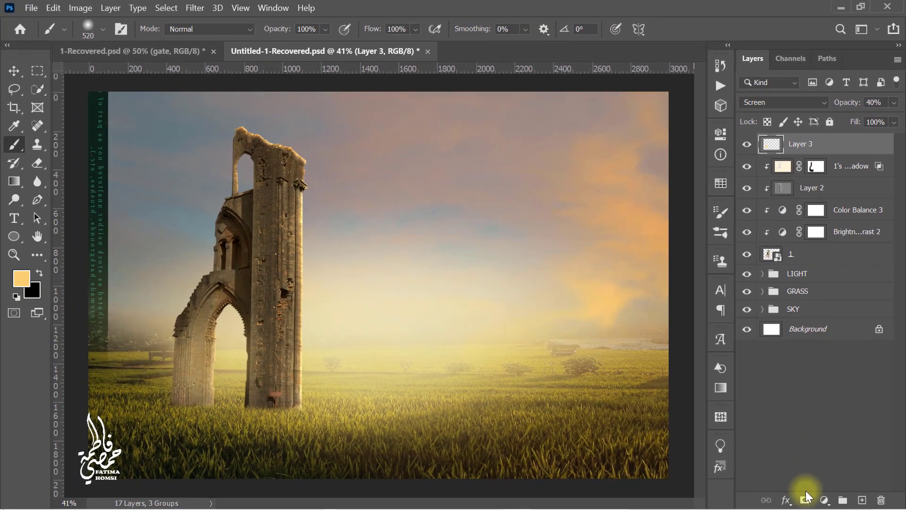
- Mask the glow off the ruin's right pillar by painting black, and group all of the ruin's layers
left_click(803, 499)
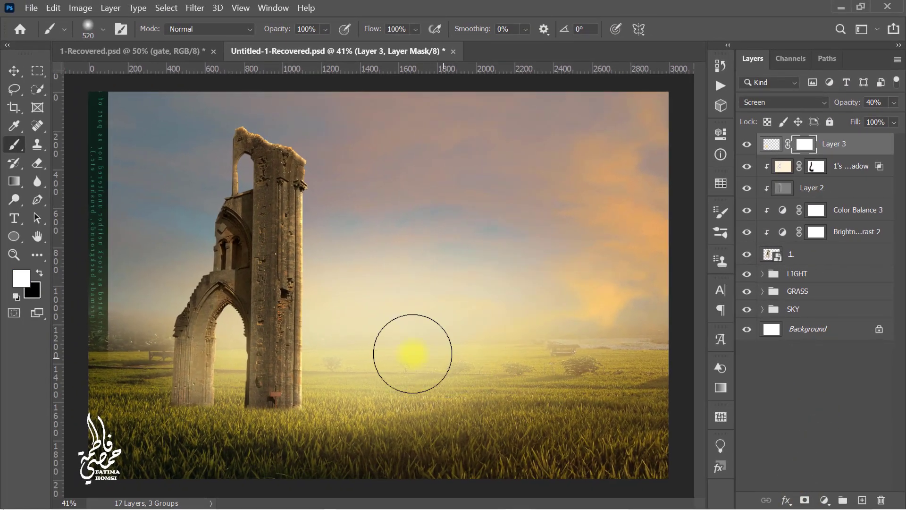
left_click(39, 272)
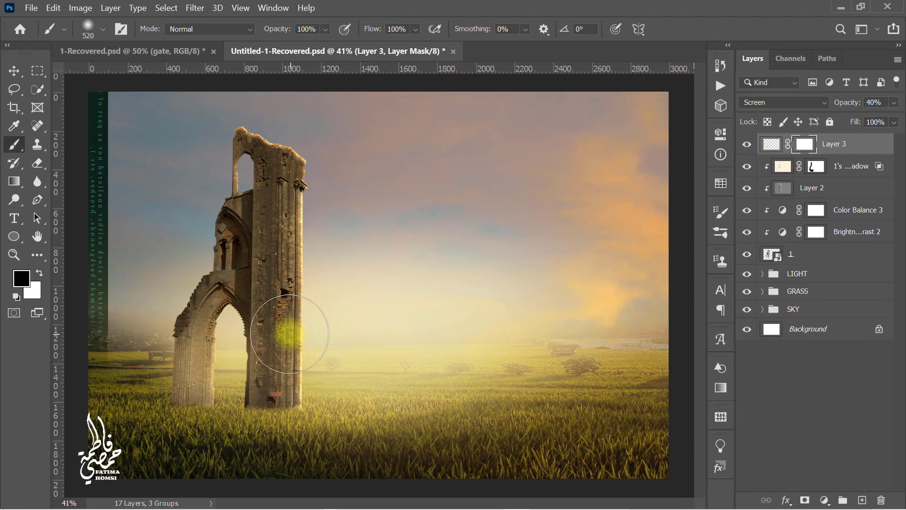
mouse_move(290, 333)
left_mouse_down()
mouse_move(293, 400)
mouse_move(295, 328)
mouse_move(293, 401)
left_mouse_up()
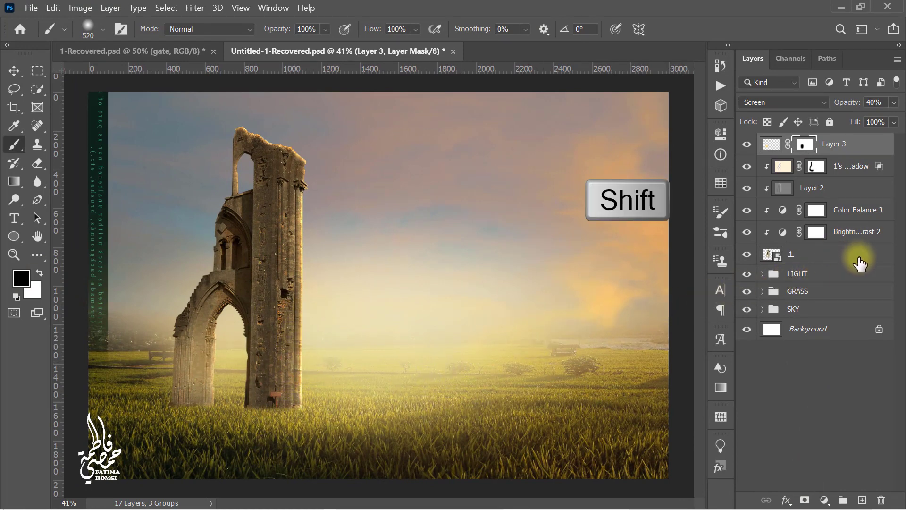
left_click(860, 264, "shift")
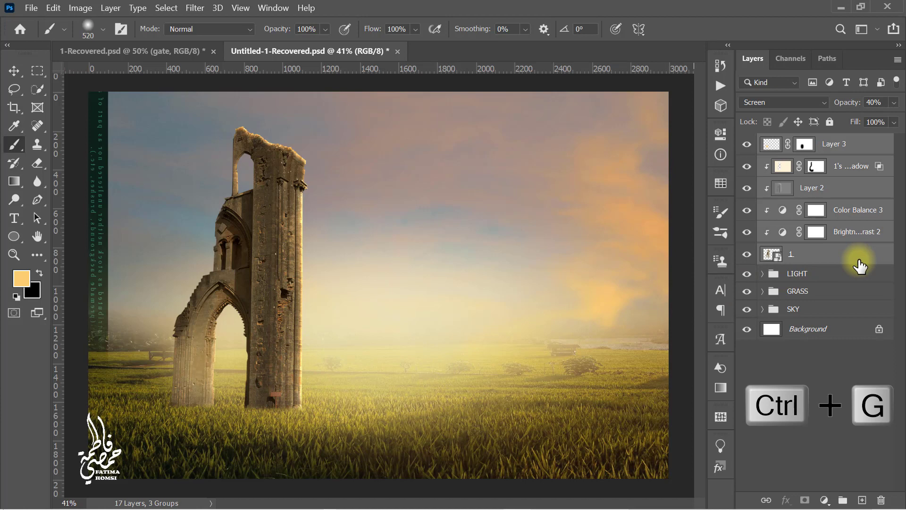
key("ctrl+g")
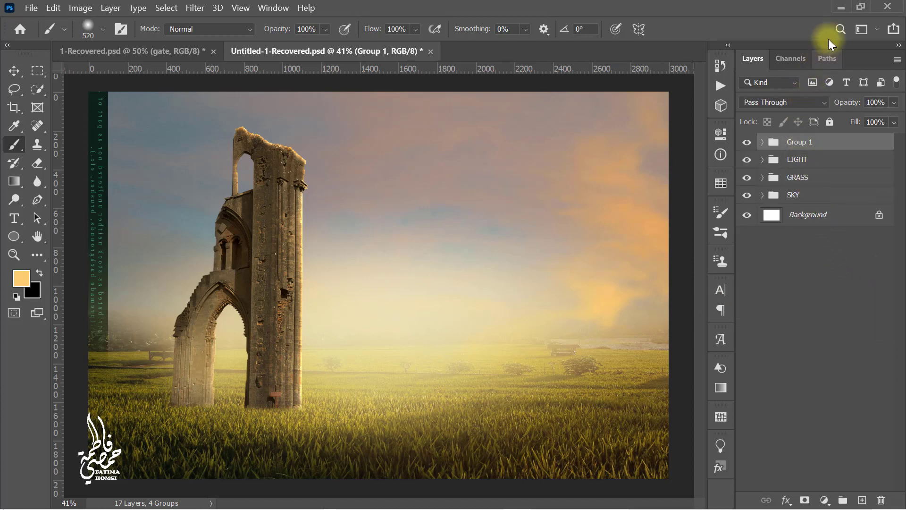
- Place ruin image 2 from the stock folder on the right side of the field, scaled to 107.78%
left_click(842, 10)
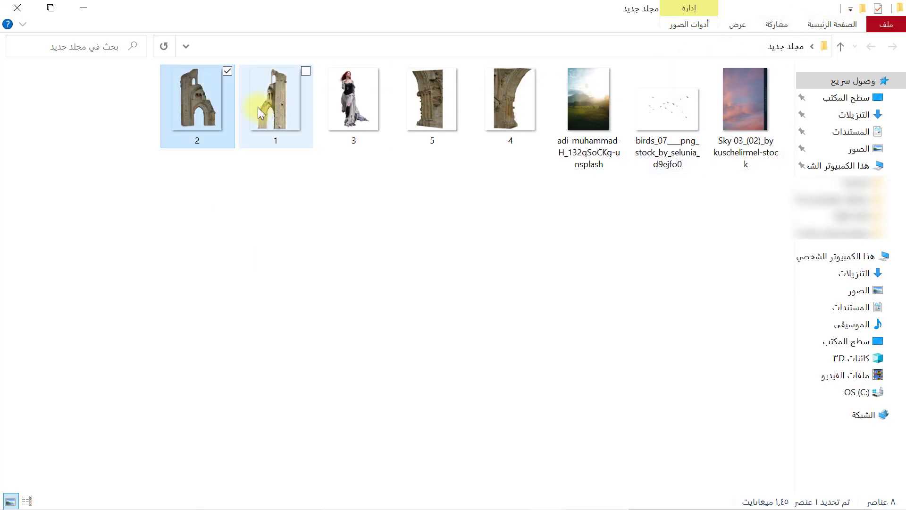
left_click_drag(202, 92, 497, 364)
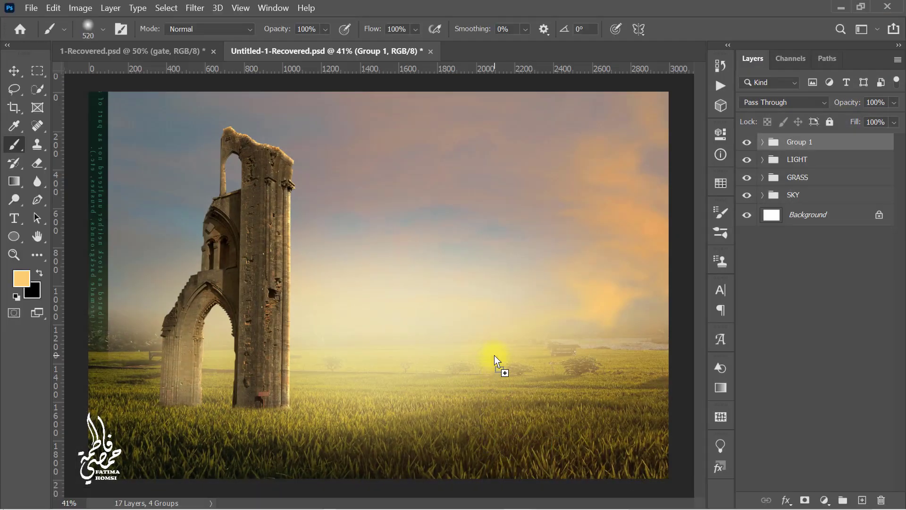
left_click_drag(371, 342, 508, 342)
left_click_drag(518, 139, 518, 117)
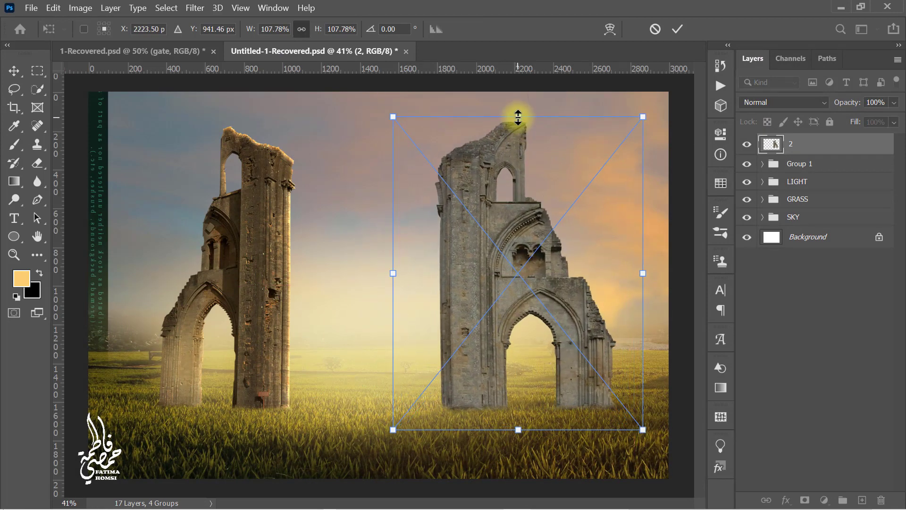
left_click(677, 34)
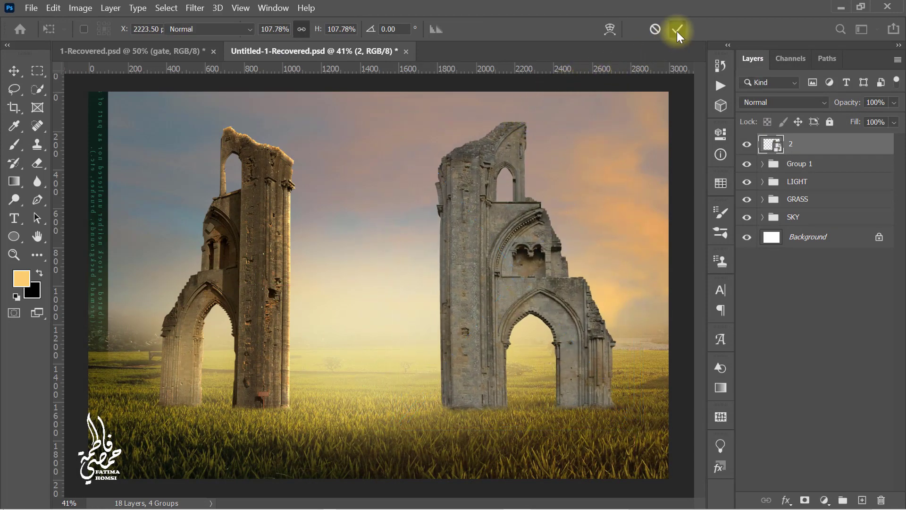
- Add a Brightness/Contrast adjustment clipped to the second ruin, with brightness -44 and contrast 55
key("b")
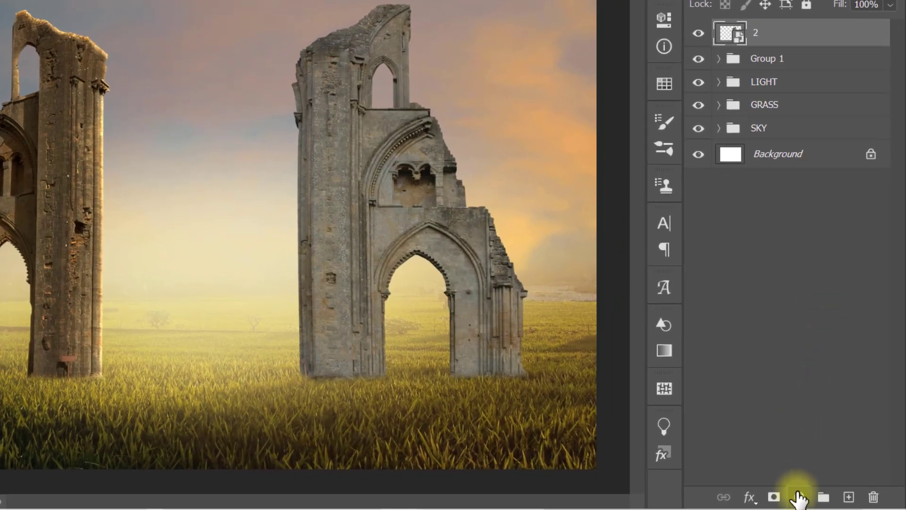
left_click(798, 497)
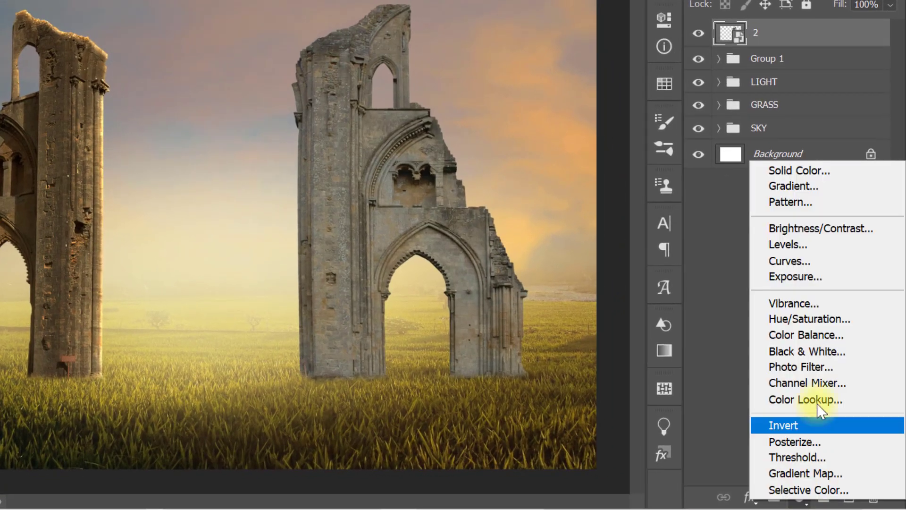
left_click(878, 231)
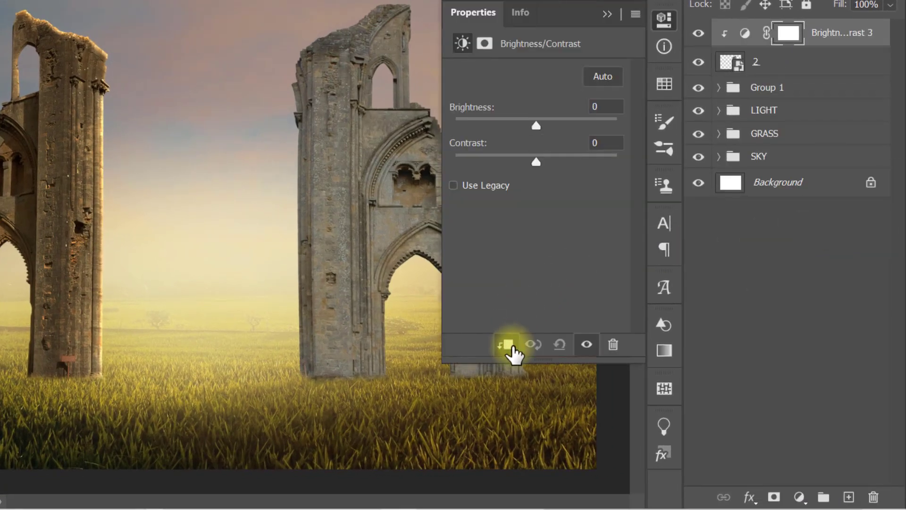
left_click_drag(529, 126, 568, 165)
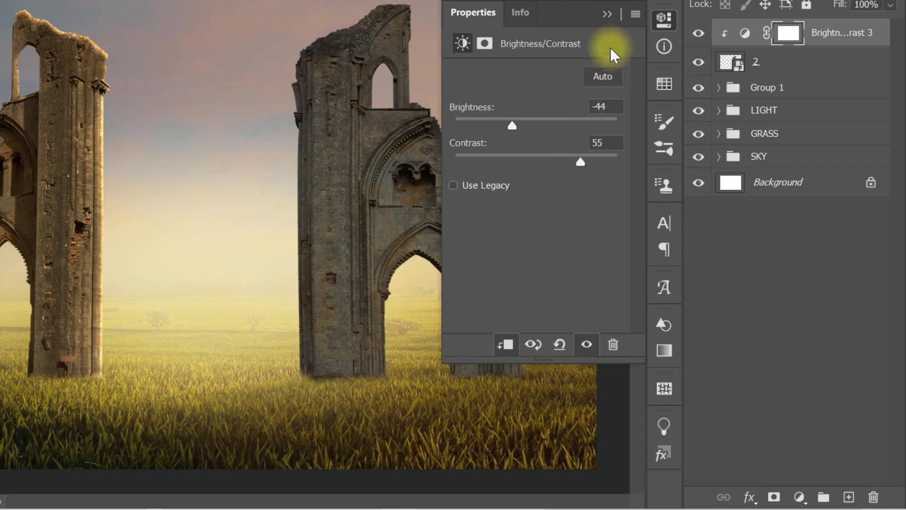
left_click(606, 13)
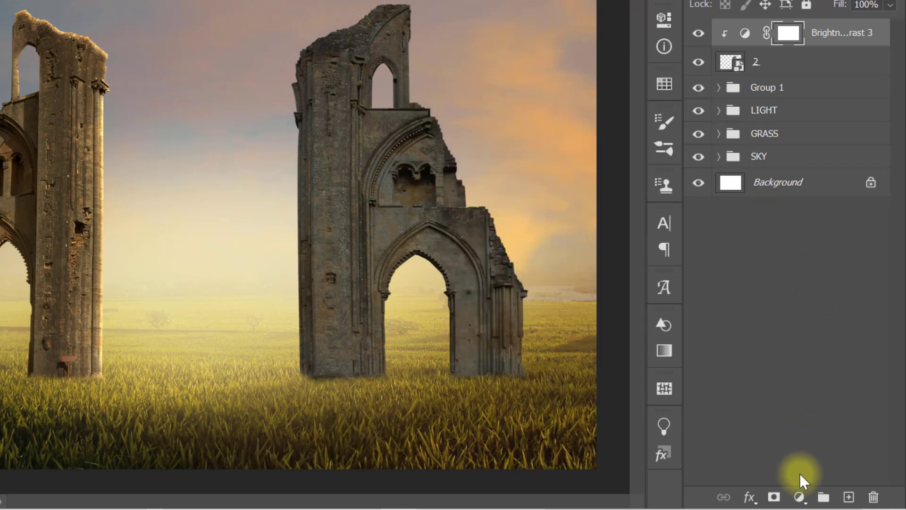
- Add a Color Balance adjustment clipped to the second ruin, with midtones Cyan-Red +13 and Yellow-Blue -17
left_click(799, 500)
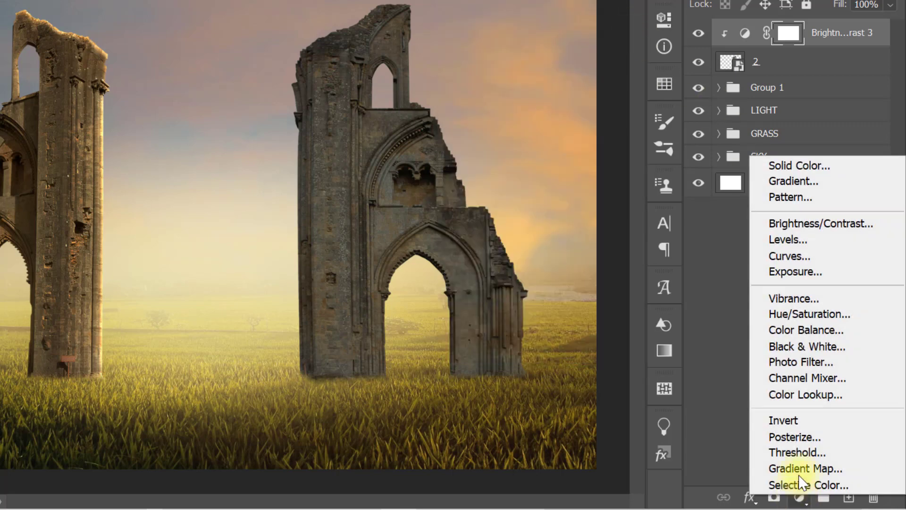
left_click(858, 333)
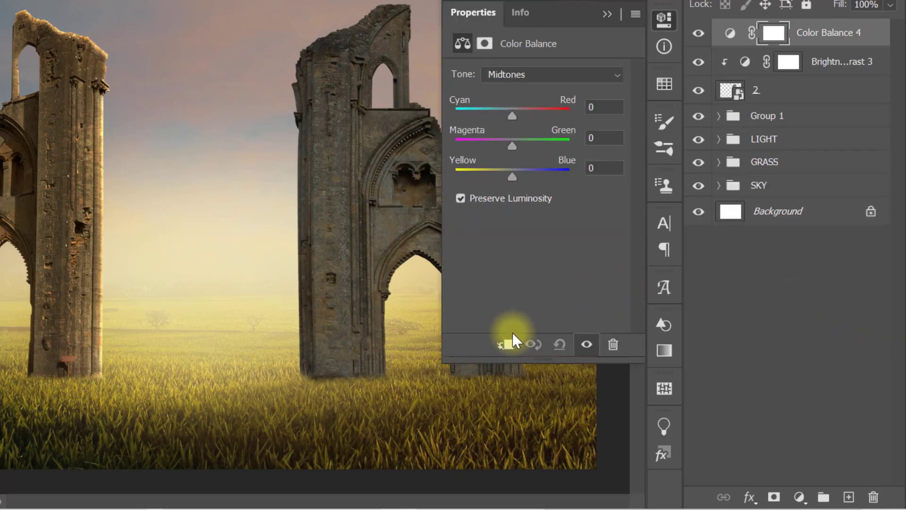
left_click(605, 107)
type("1")
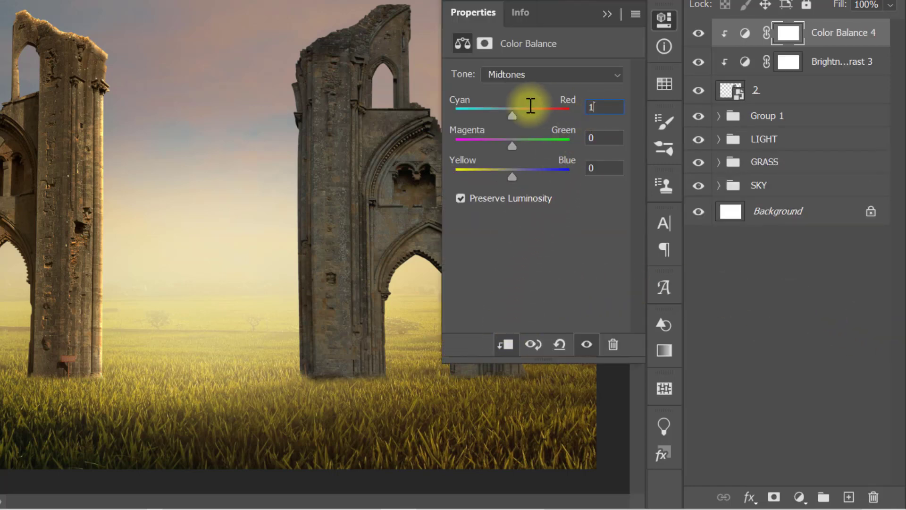
type("3")
left_click_drag(513, 174, 503, 179)
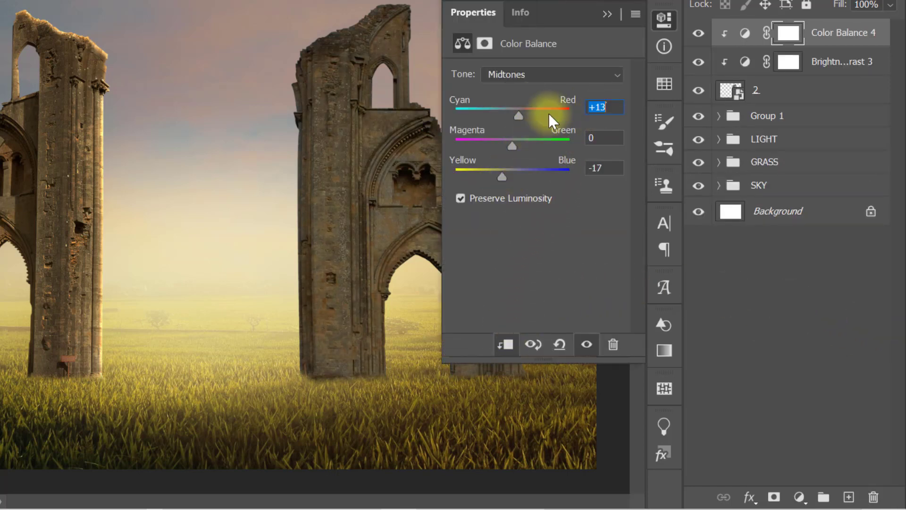
left_click(606, 16)
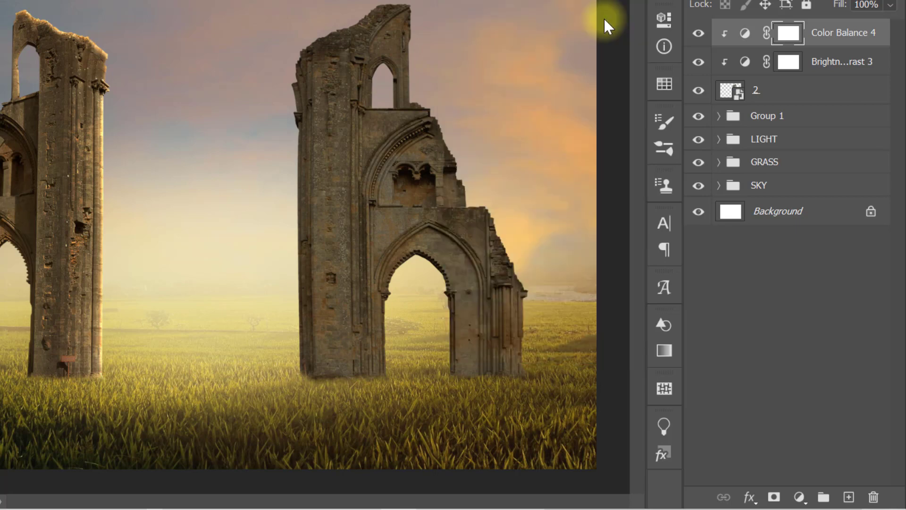
- Add an Inner Shadow layer style to the second ruin's image layer
left_click(713, 94)
left_click(699, 91)
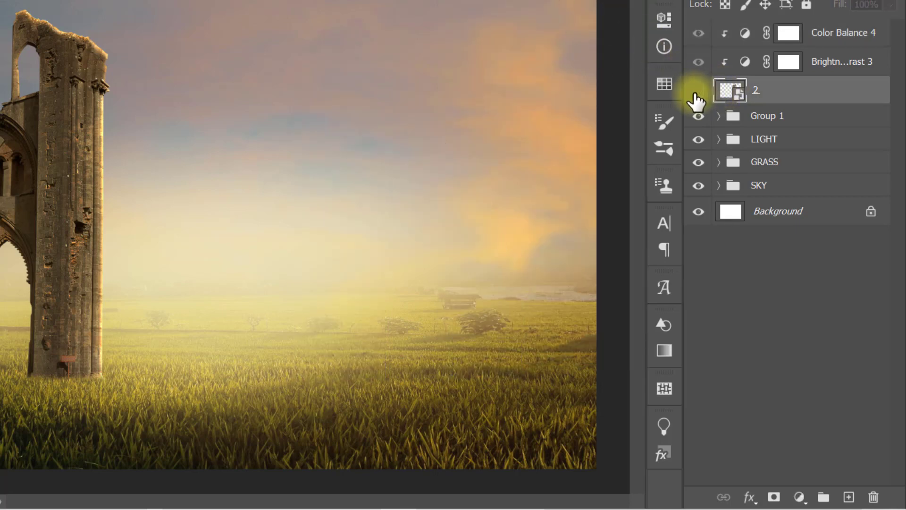
left_click(698, 91)
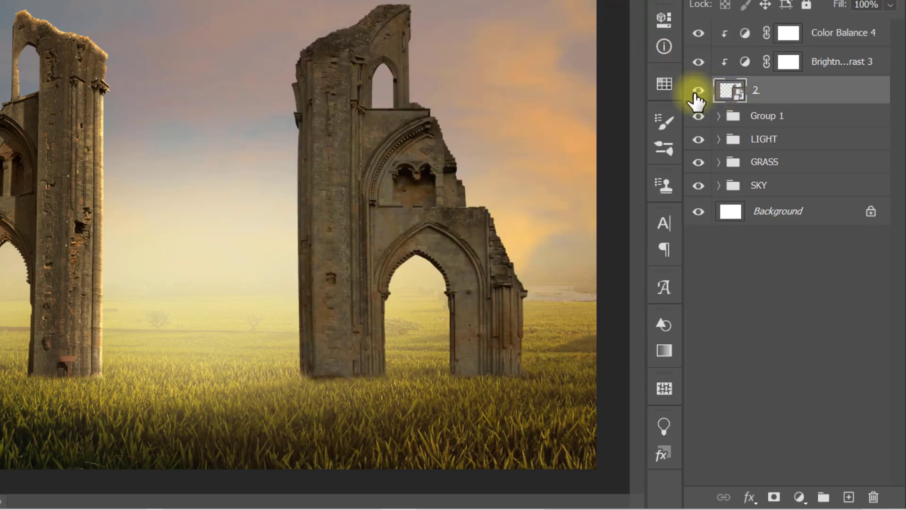
left_click(745, 498)
left_click(741, 318)
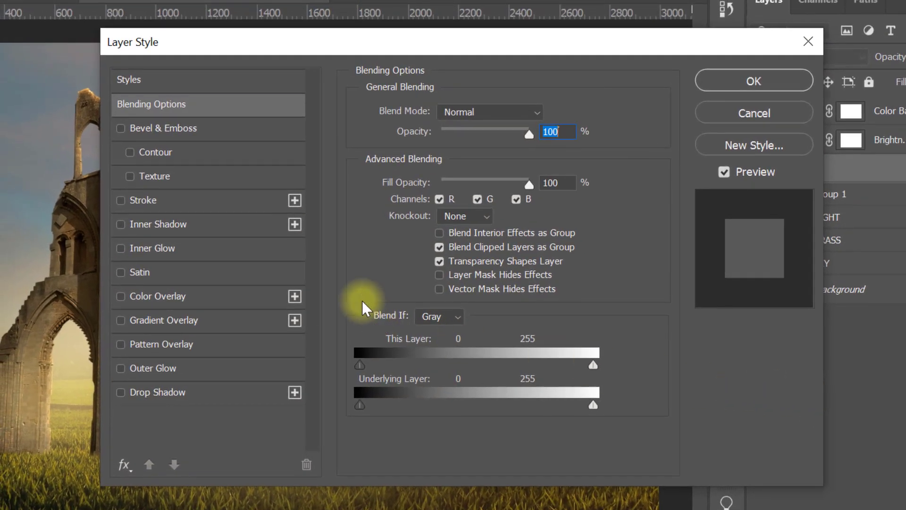
left_click(236, 227)
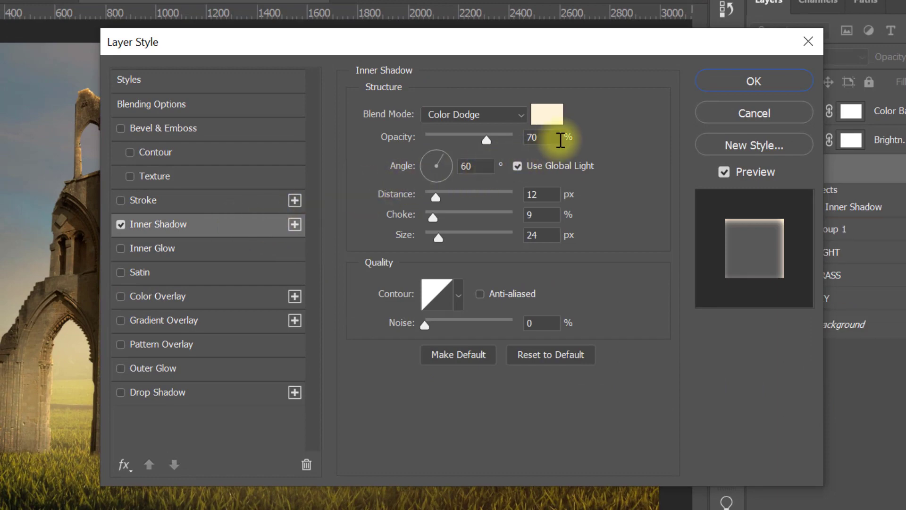
- Set the second ruin's inner shadow to an angle of 150°, a distance of 18 px and a size of 35 px
key("Tab")
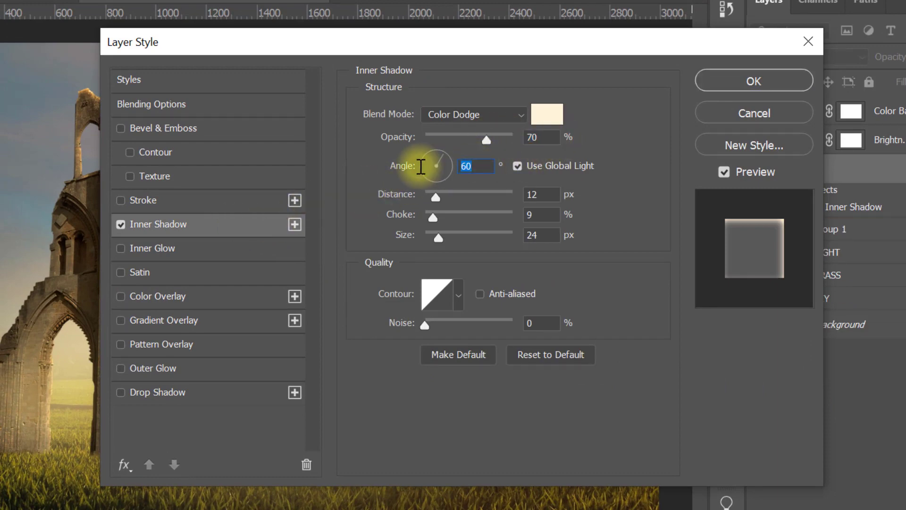
type("150")
key("Tab")
type("1")
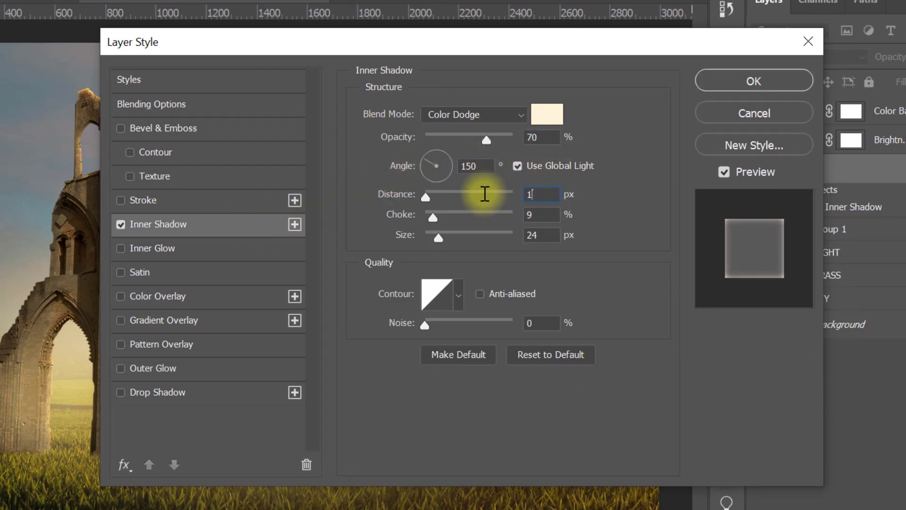
type("8")
key("Tab")
key("Tab")
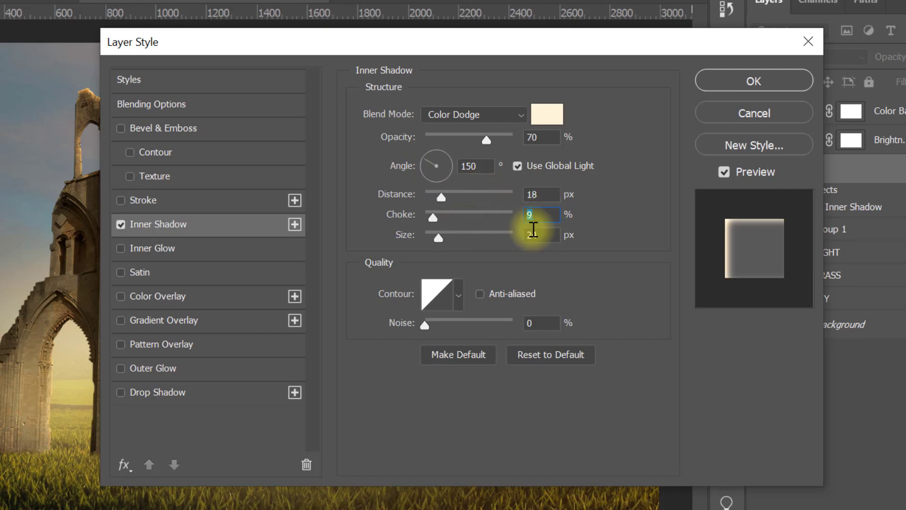
type("35")
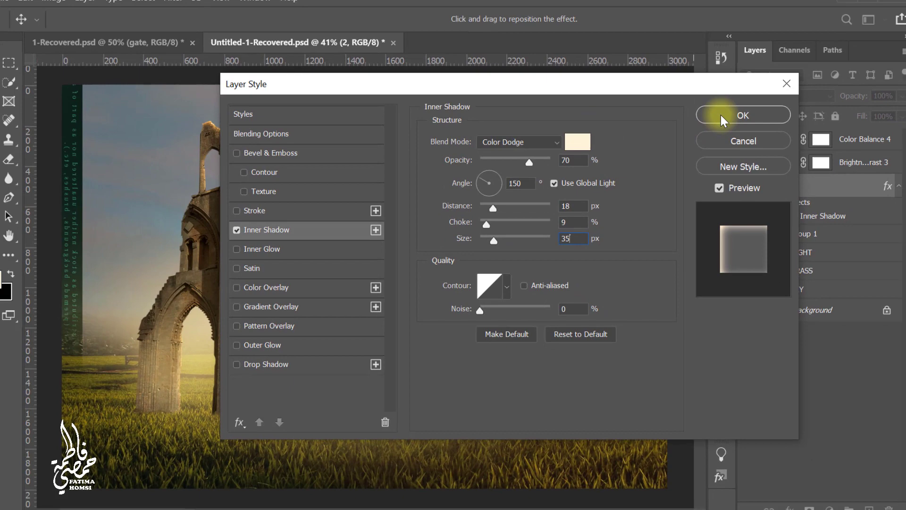
left_click(727, 85)
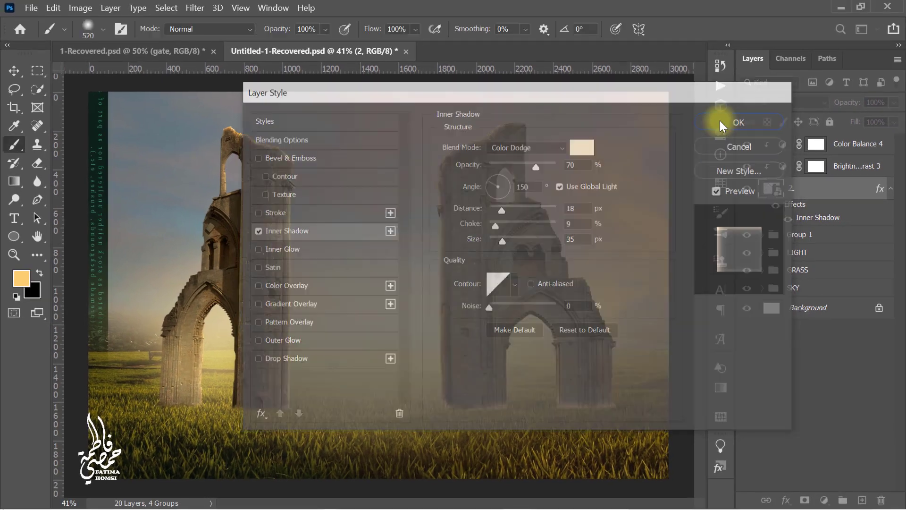
- Convert the second ruin's inner shadow into its own layer and move it above the Color Balance adjustment, still clipped to the ruin
right_click(847, 218)
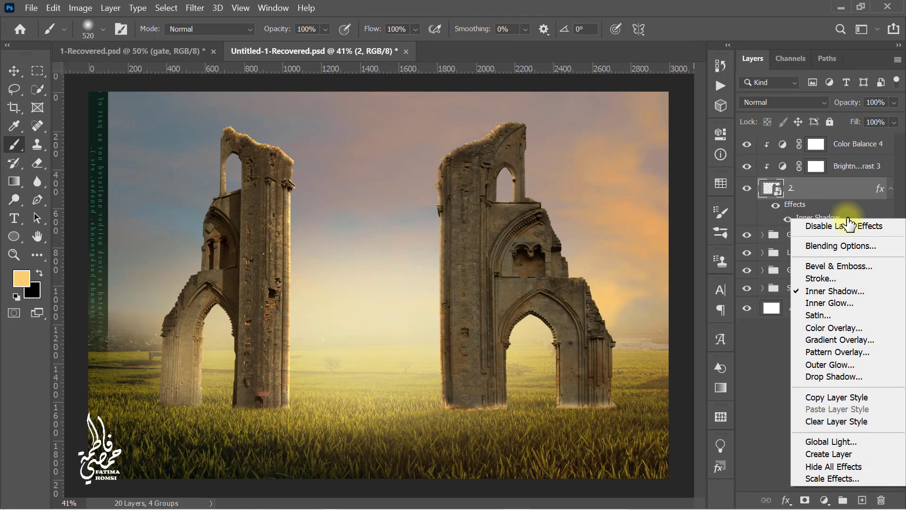
left_click(872, 453)
left_click(433, 218)
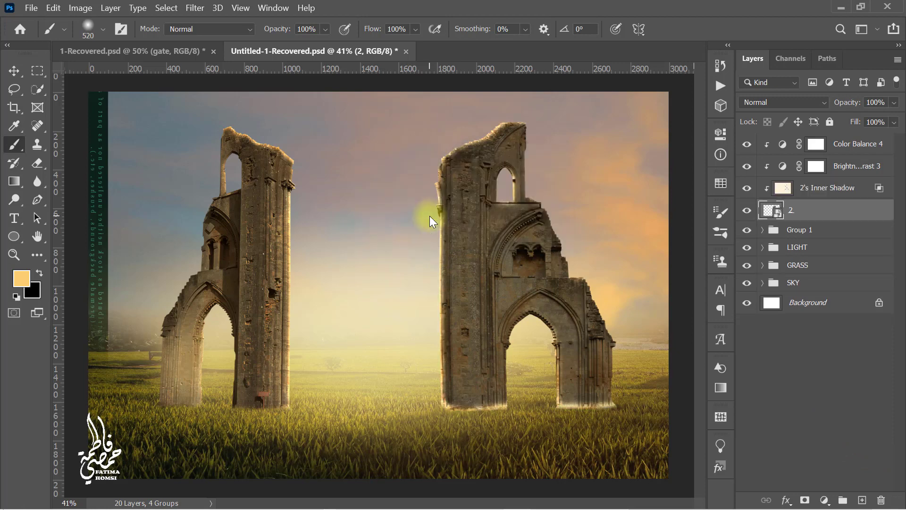
left_click_drag(860, 189, 859, 136)
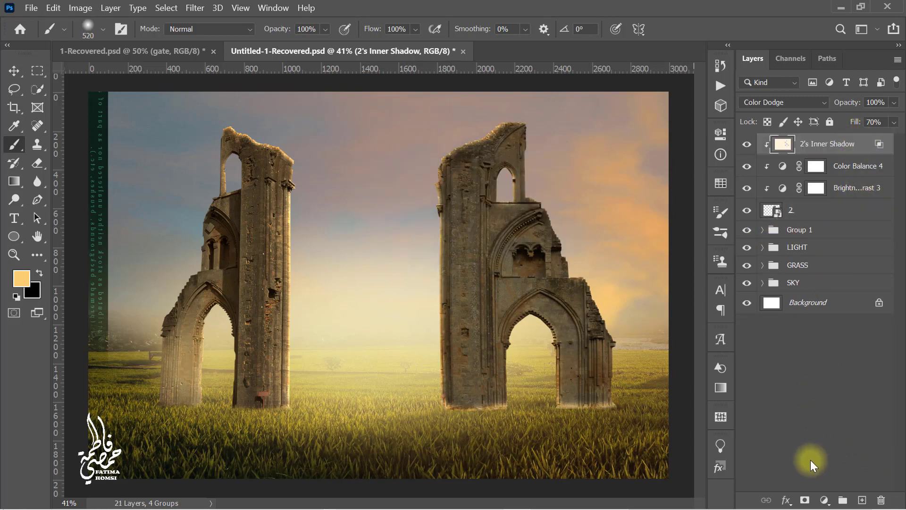
- Mask the inner shadow layer with soft black paint along the second ruin's base and stepped right side
left_click(804, 500)
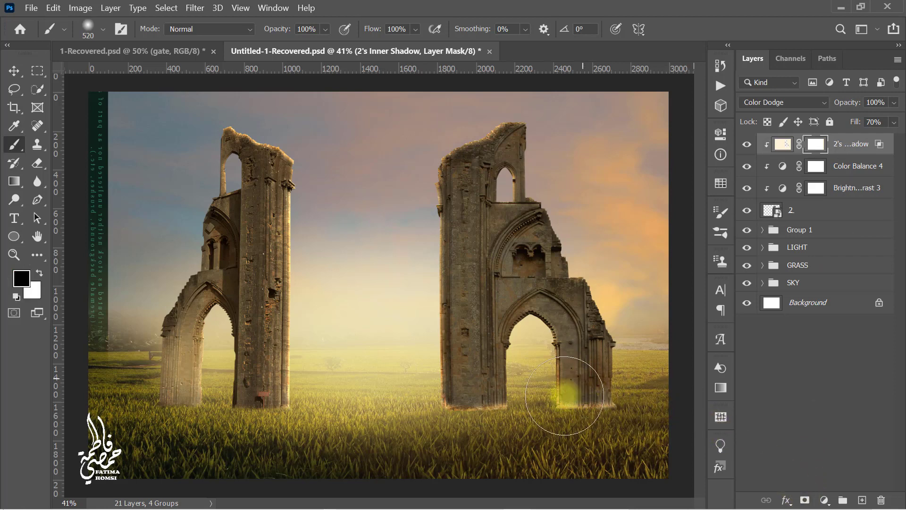
mouse_move(492, 417)
left_mouse_down()
mouse_move(464, 418)
mouse_move(501, 419)
mouse_move(502, 434)
mouse_move(611, 429)
mouse_move(612, 350)
left_mouse_up()
left_click_drag(597, 293, 581, 293)
mouse_move(581, 283)
left_mouse_down()
mouse_move(542, 211)
mouse_move(538, 138)
left_mouse_up()
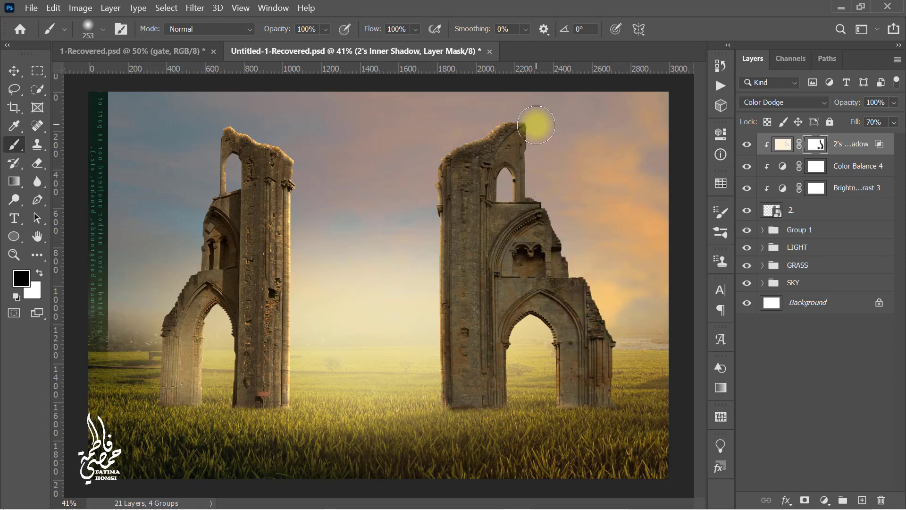
- Add a new layer clipped directly above the second ruin's image, set to Overlay and filled with 50% Gray
left_click(803, 212)
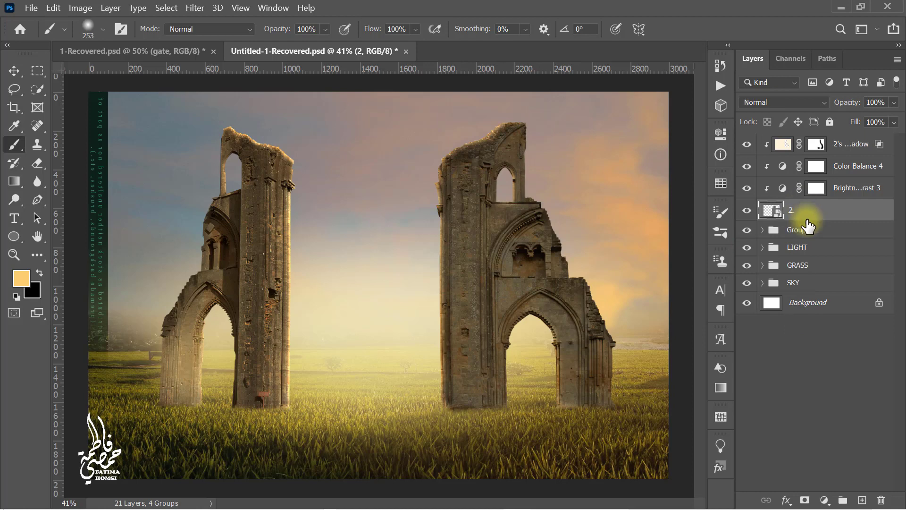
left_click(861, 501)
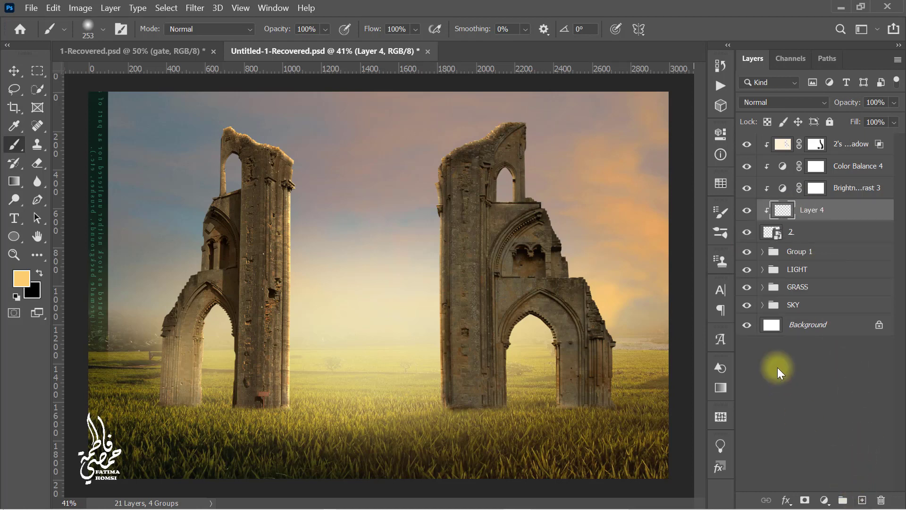
left_click(783, 102)
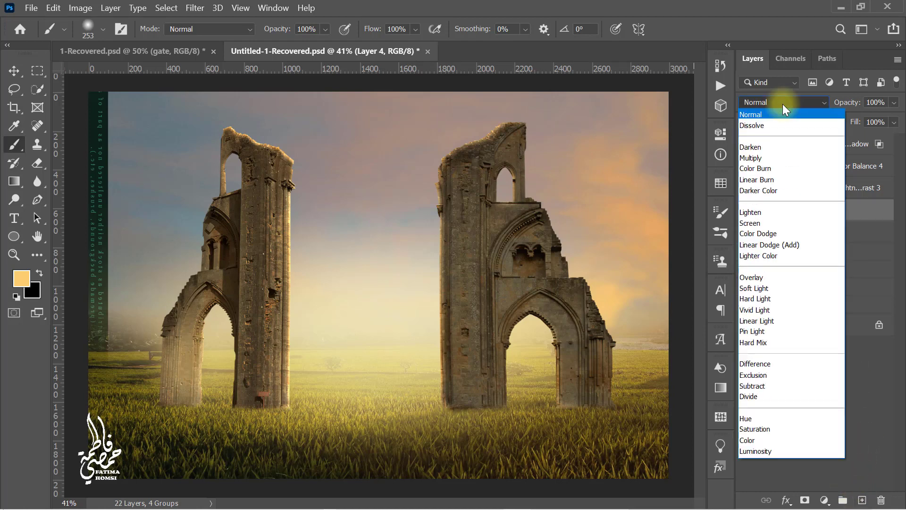
left_click(780, 277)
key("shift+F5")
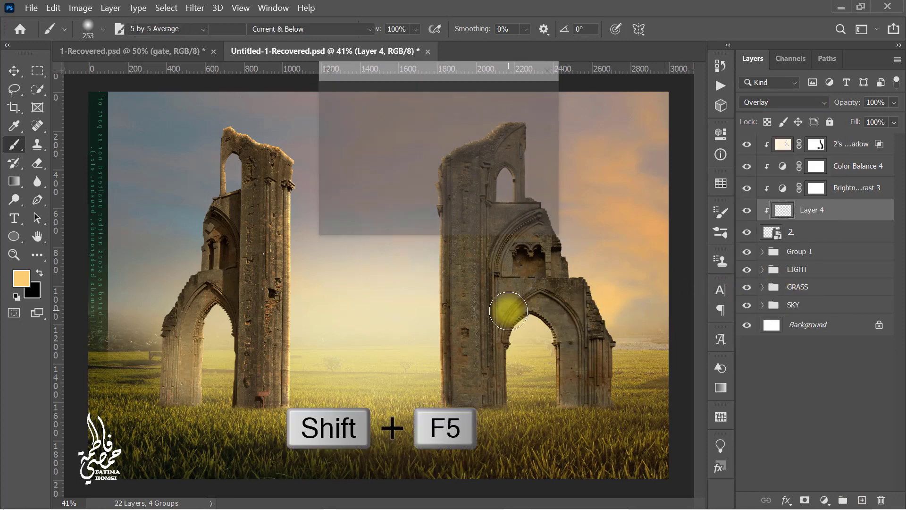
left_click(460, 94)
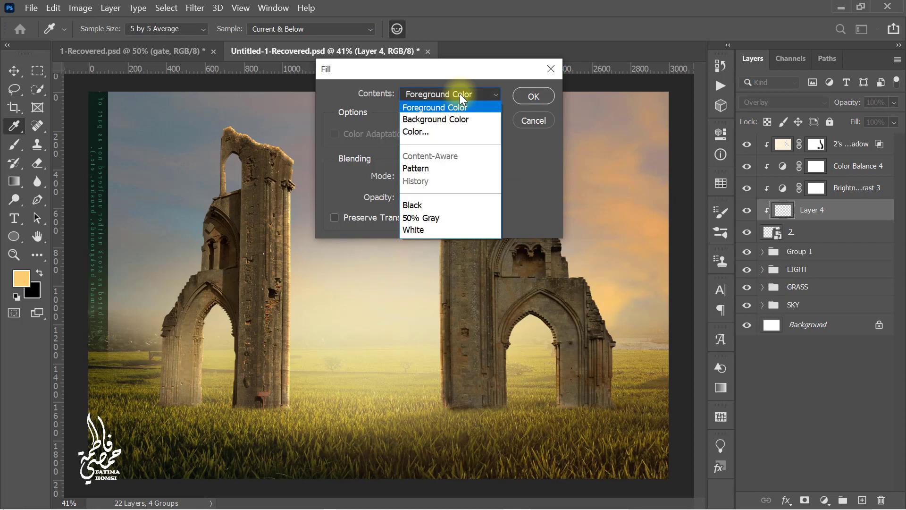
left_click(456, 217)
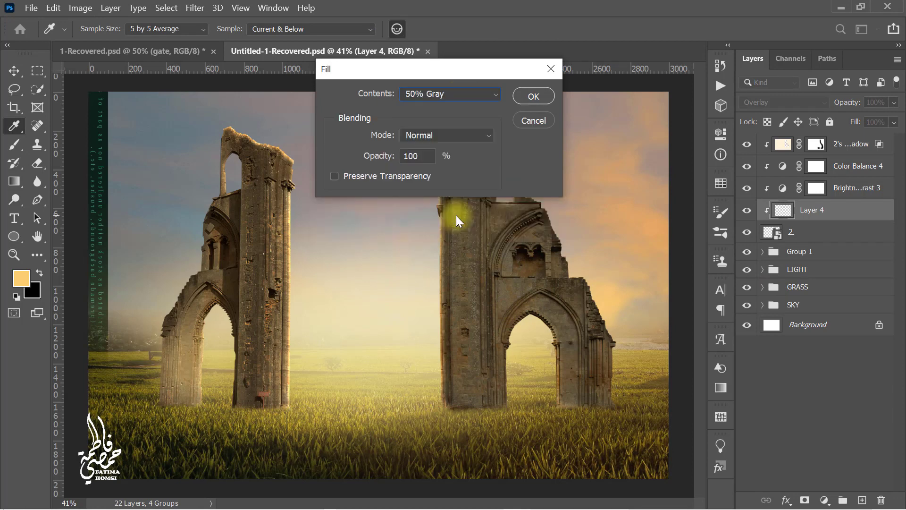
left_click(525, 97)
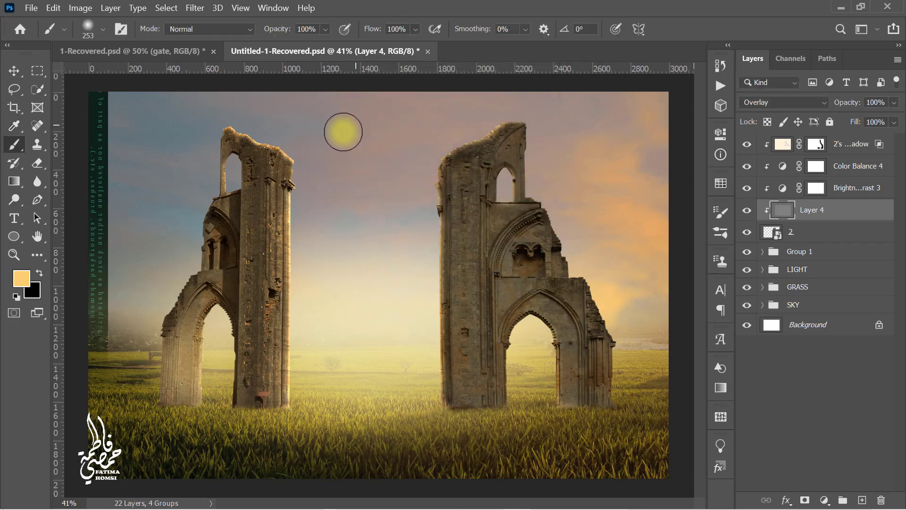
- Lighten the second ruin's left edge and archway edges on the gray layer with the Dodge tool, Midtones, 50% exposure
left_click(14, 200)
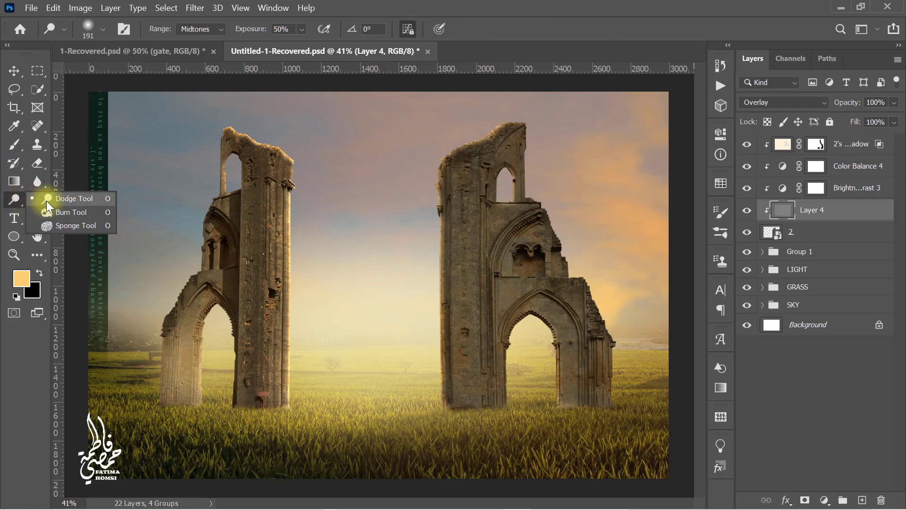
left_click(101, 200)
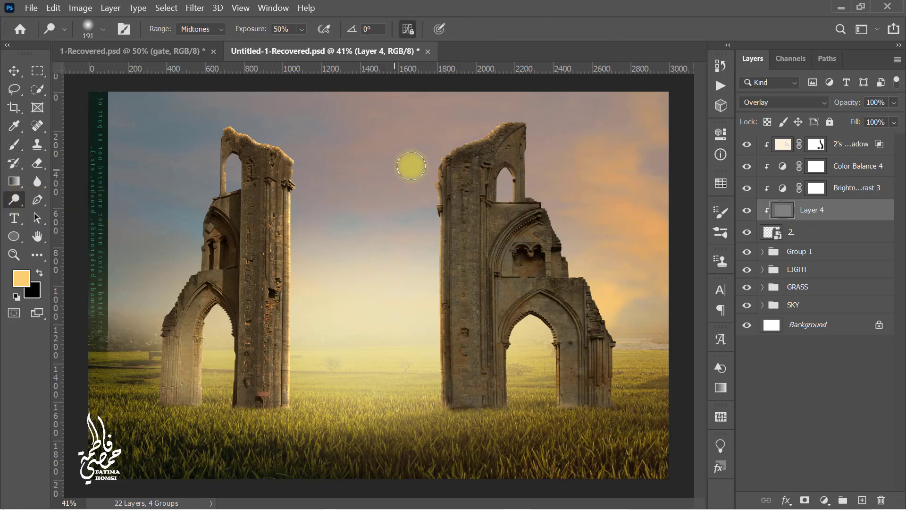
left_click_drag(446, 159, 438, 397)
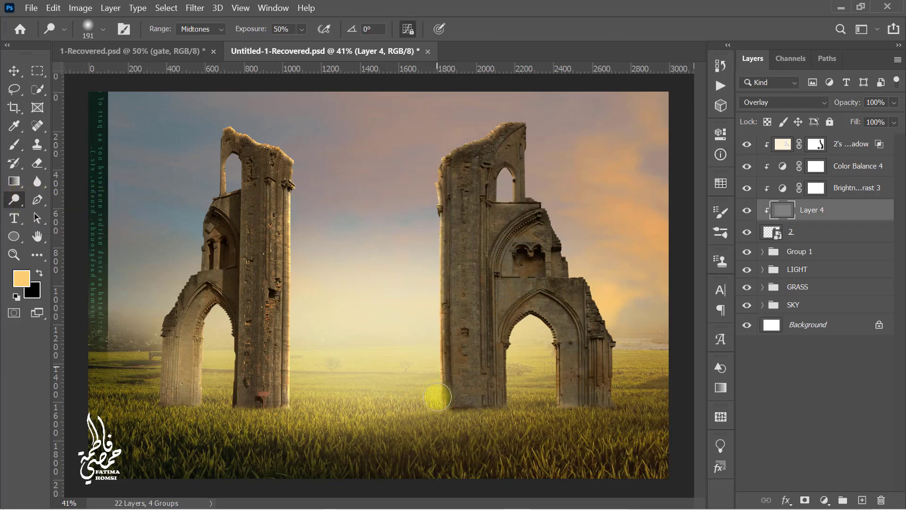
mouse_move(458, 147)
left_mouse_down()
mouse_move(432, 206)
mouse_move(443, 409)
left_mouse_up()
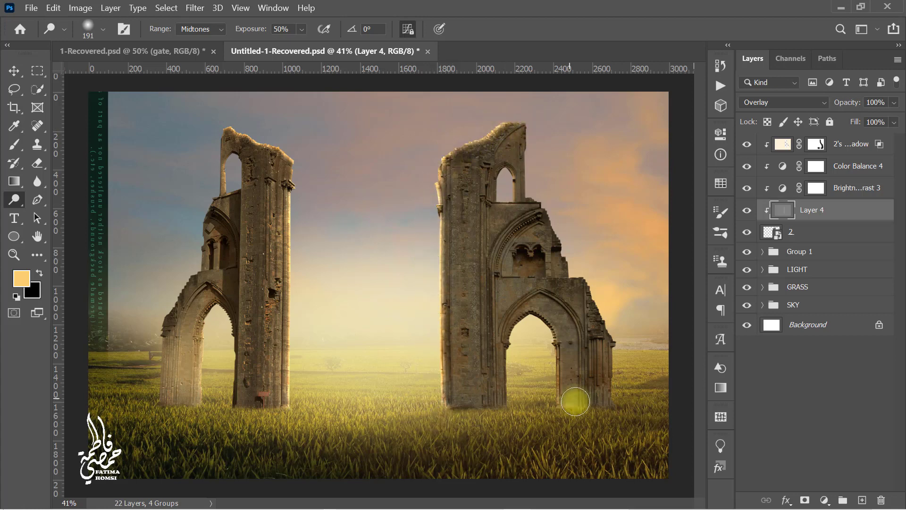
left_click_drag(558, 404, 555, 356)
left_click_drag(534, 317, 509, 180)
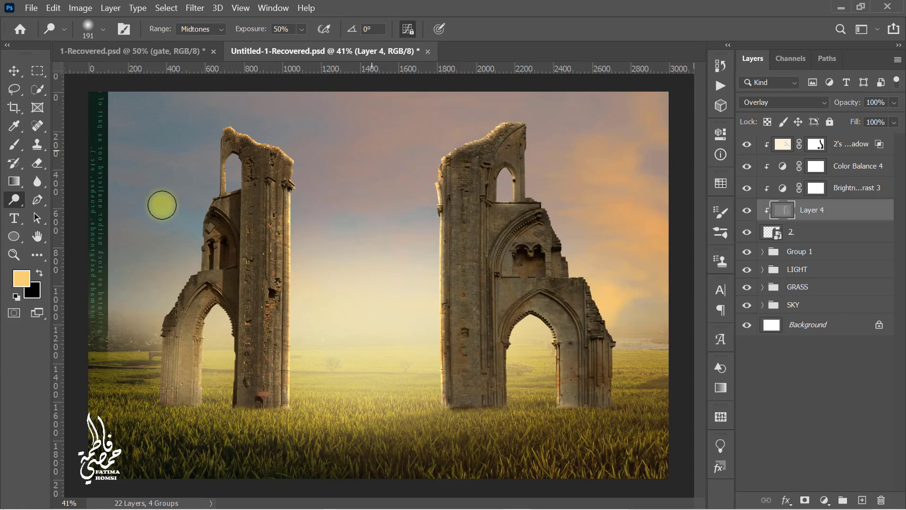
- Darken the second ruin's pillar face and right part on the gray layer with the Burn tool, Midtones, 50% exposure
right_click(14, 200)
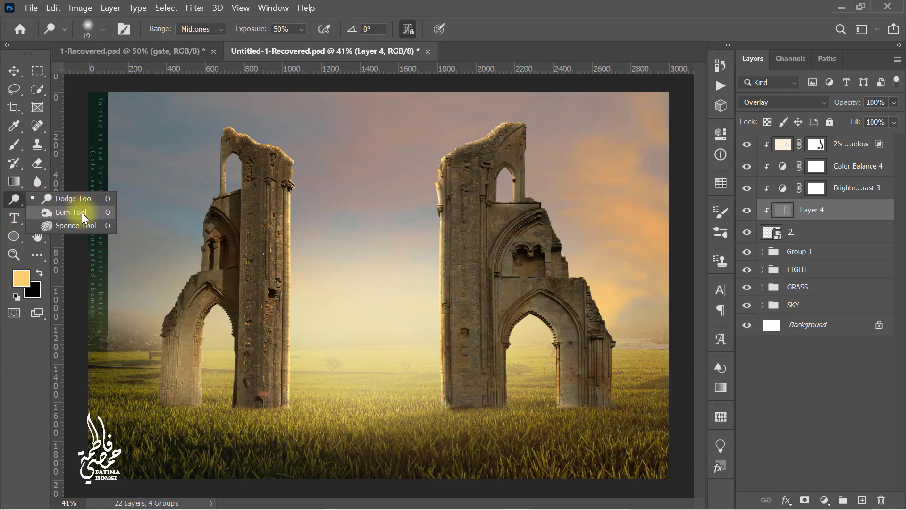
left_click(71, 212)
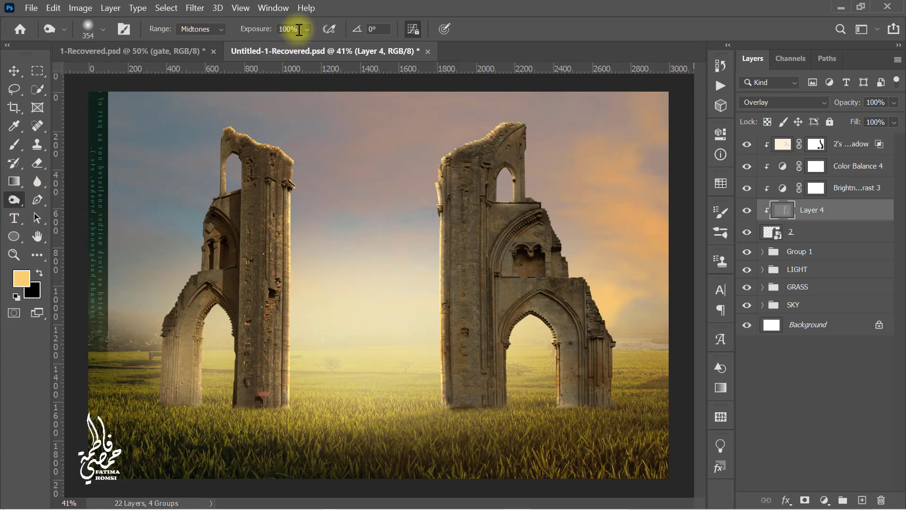
left_click_drag(299, 30, 266, 29)
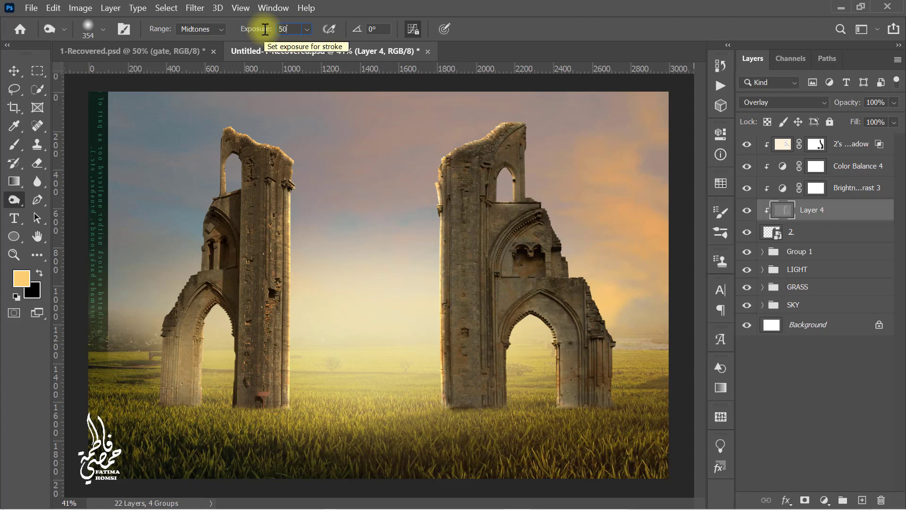
left_click_drag(469, 189, 467, 399)
mouse_move(596, 364)
left_mouse_down()
mouse_move(584, 390)
mouse_move(575, 314)
mouse_move(528, 278)
mouse_move(498, 149)
left_mouse_up()
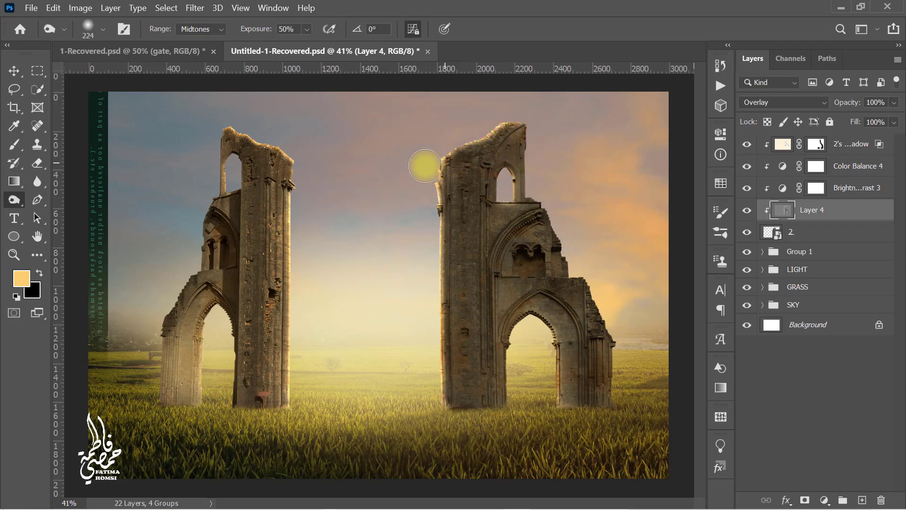
- Paint a soft warm yellow-orange glow over the second ruin's lower archway on a new layer above its inner shadow layer
left_click(850, 149)
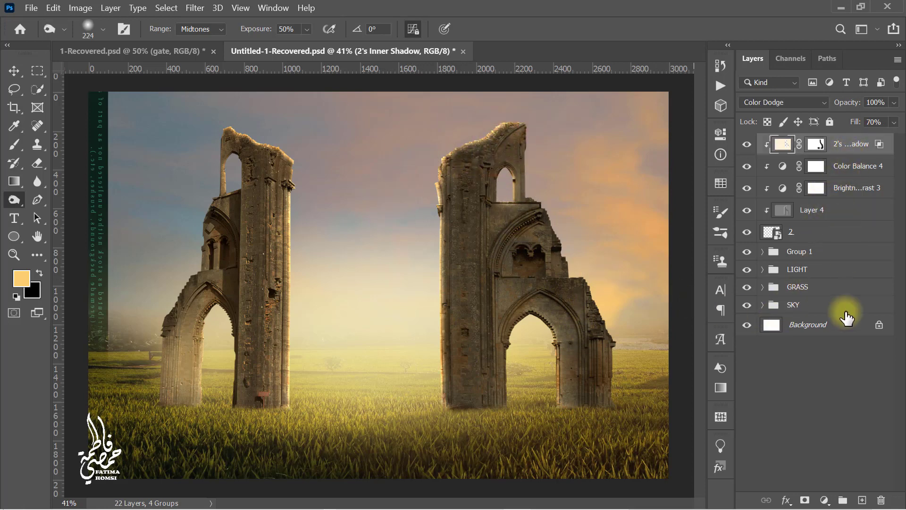
left_click(862, 501)
left_click(15, 147)
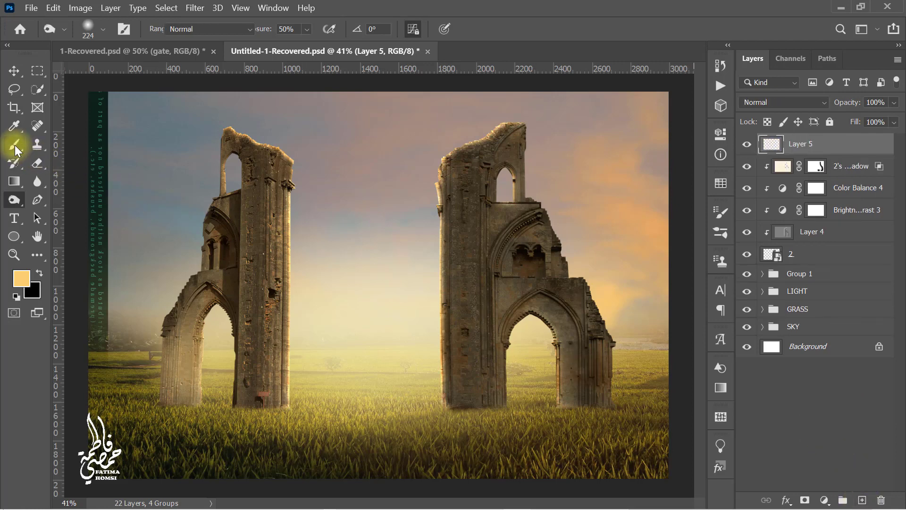
left_click(21, 278)
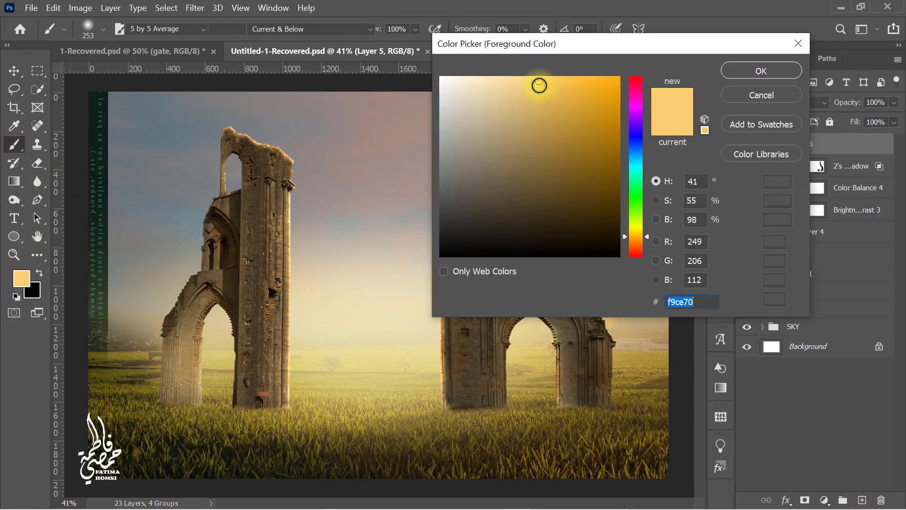
left_click(537, 80)
left_click(762, 71)
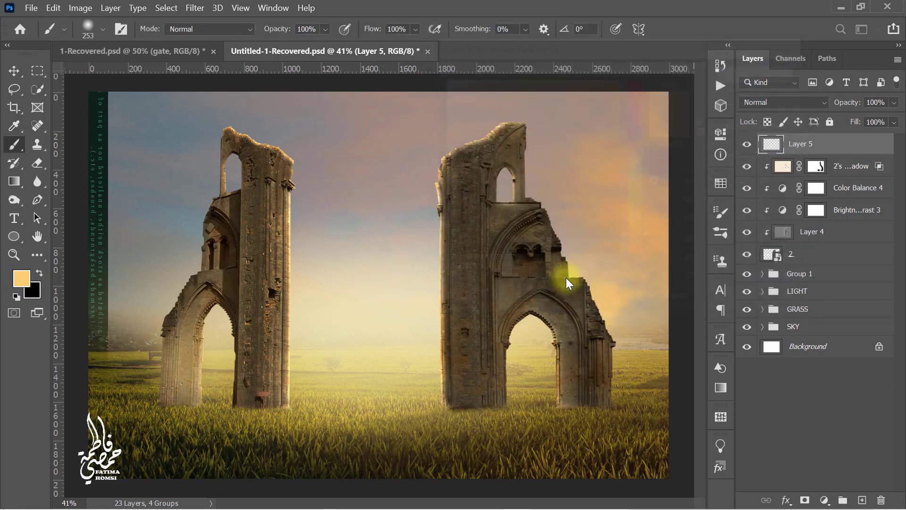
mouse_move(532, 357)
left_mouse_down()
mouse_move(570, 360)
mouse_move(536, 365)
mouse_move(556, 385)
left_mouse_up()
left_click(537, 366)
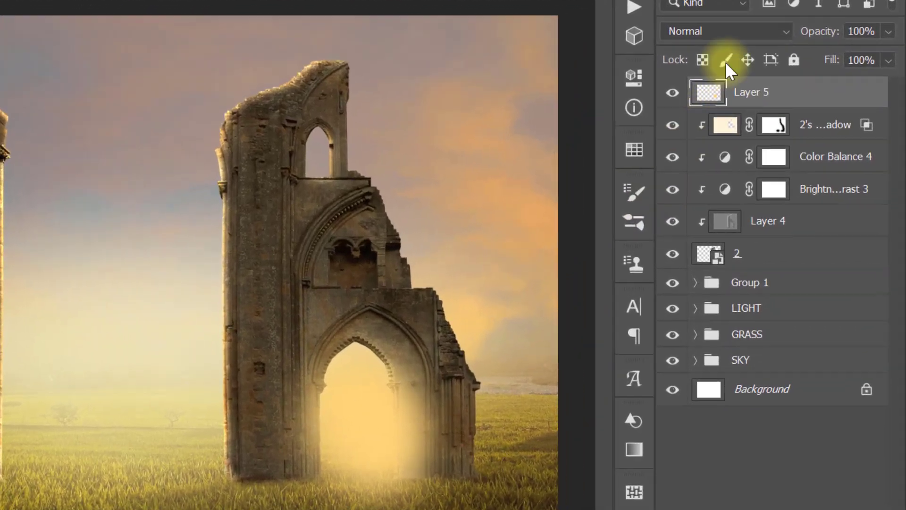
- Set the archway glow layer's blend mode to Screen and its opacity to 40%
left_click(727, 31)
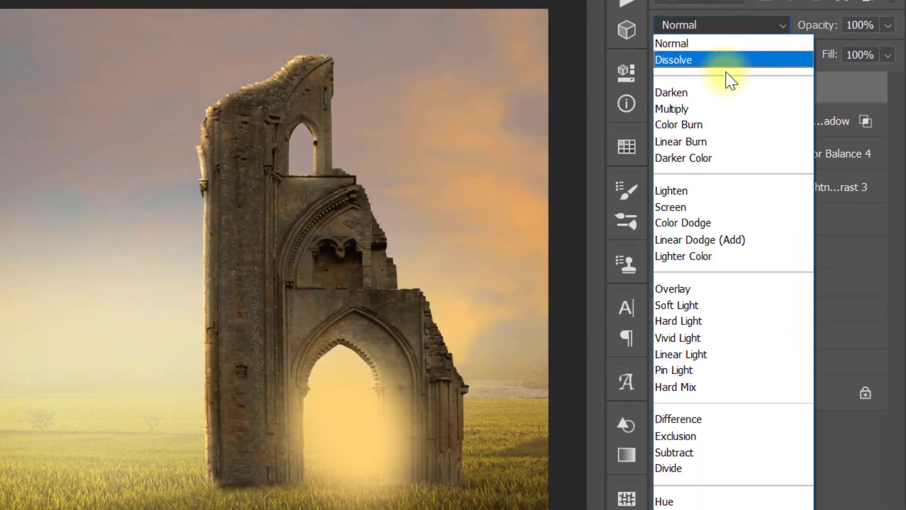
left_click(729, 208)
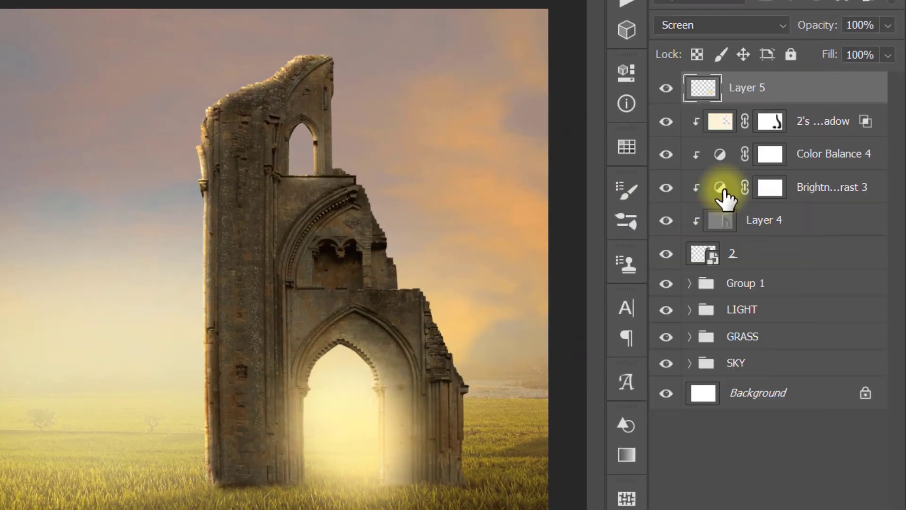
left_click_drag(879, 26, 809, 30)
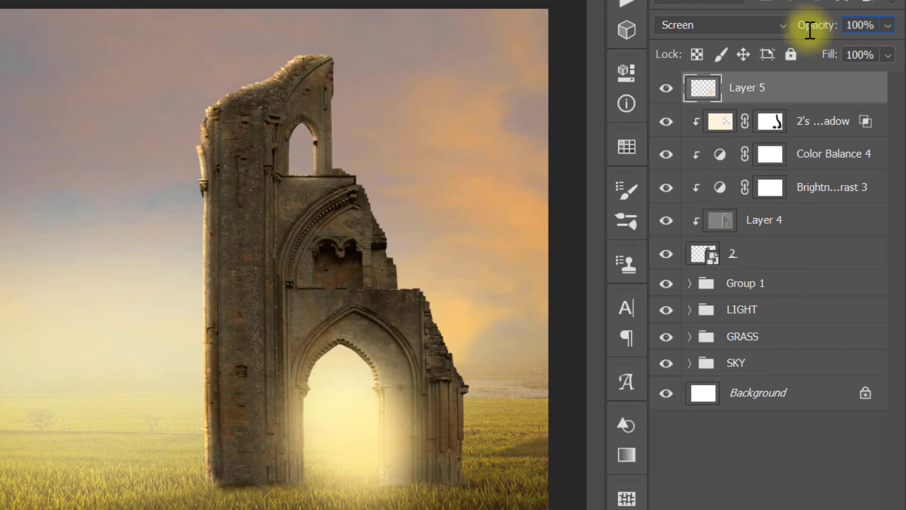
type("40")
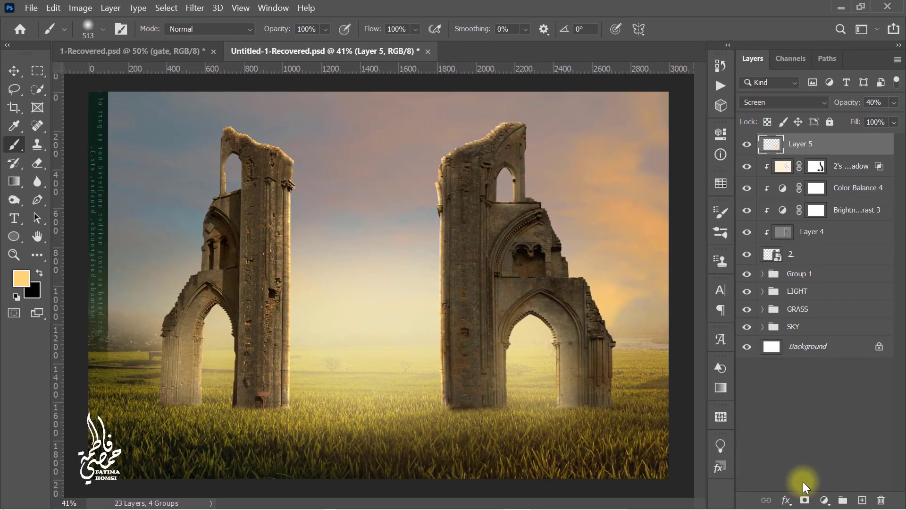
- Add a mask to the archway glow layer and paint black over the base of the second ruin's pillar
left_click(805, 501)
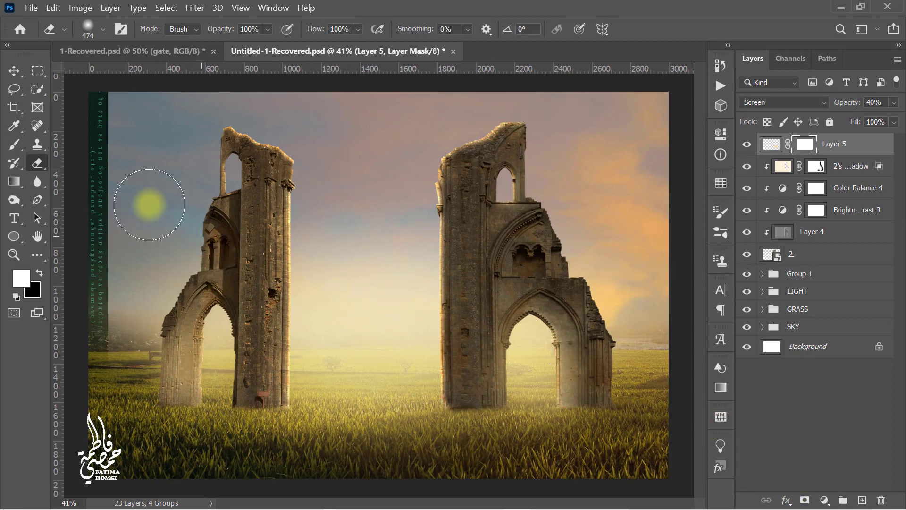
left_click(14, 144)
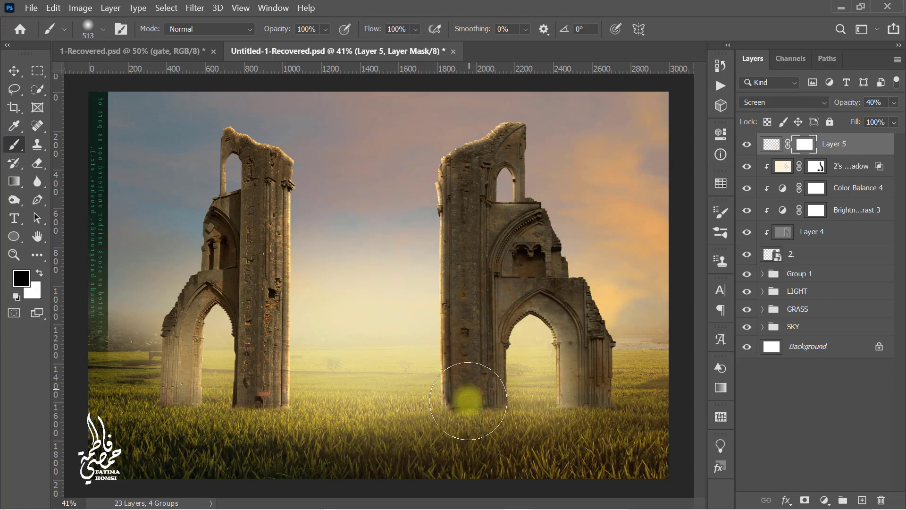
left_click(469, 402)
- Add a new layer clipped directly above the second ruin's image and shade the ruin's base using a black brush at 10% opacity
left_click(808, 261)
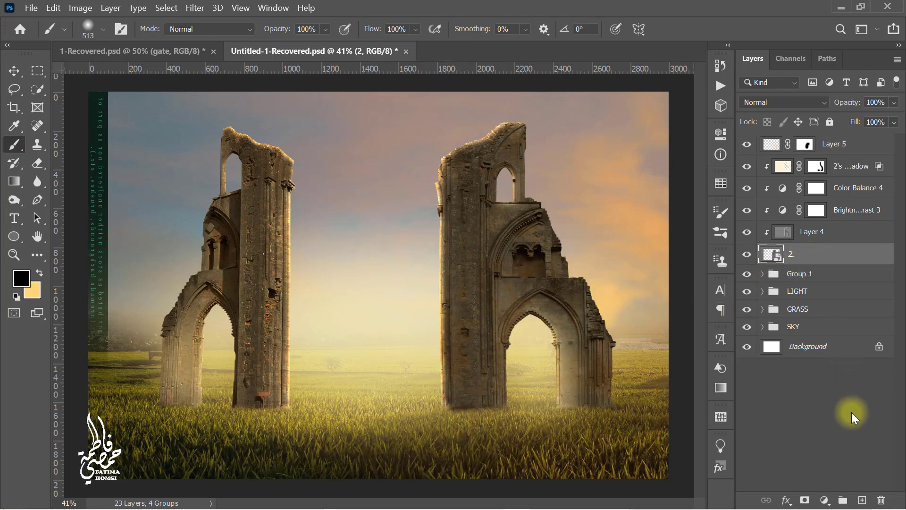
left_click(862, 500)
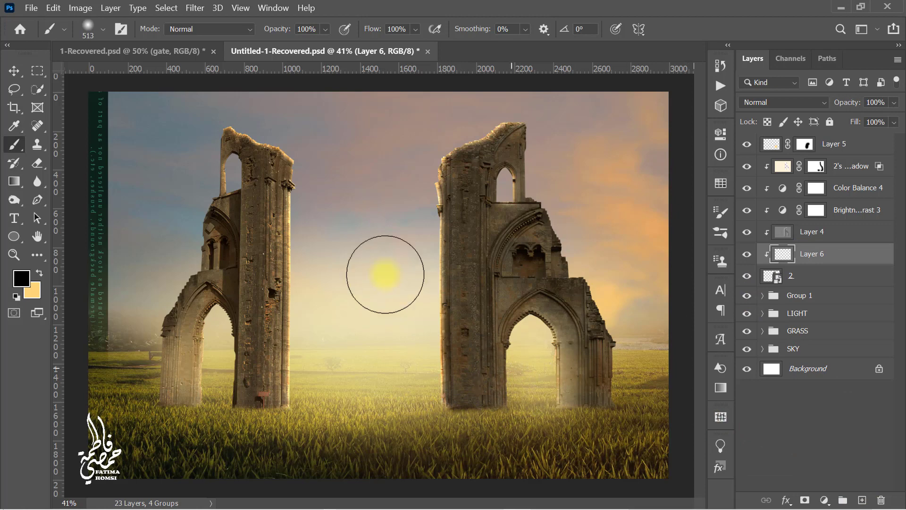
left_click(306, 31)
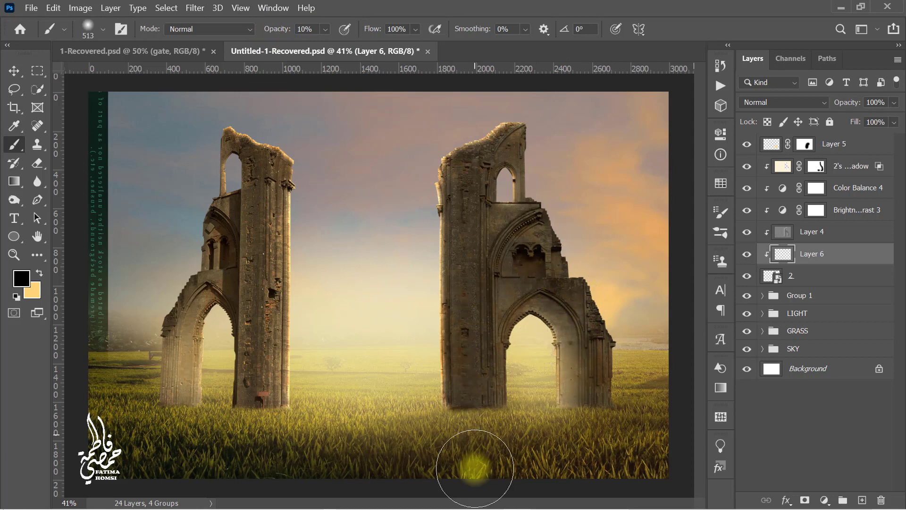
- Group all of the second ruin's layers, from the archway glow down to the ruin image
left_click(845, 146)
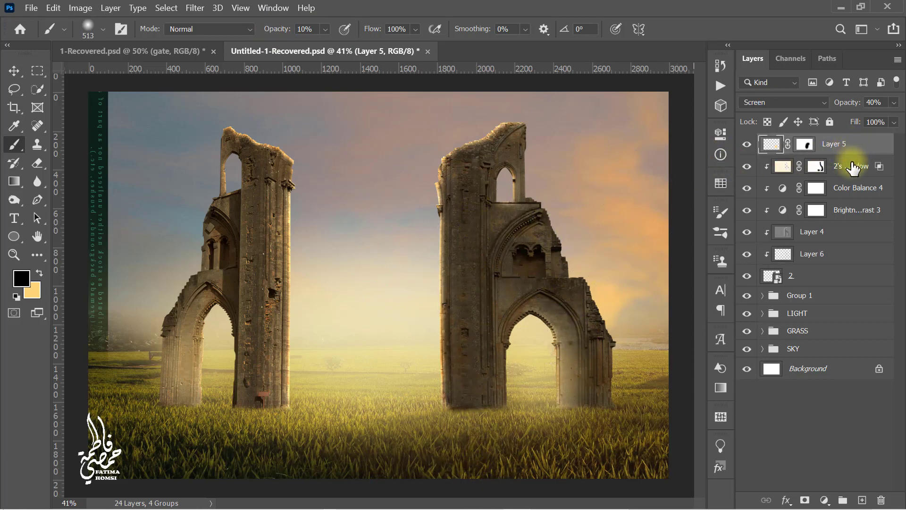
left_click(841, 283, "shift")
key("ctrl+g")
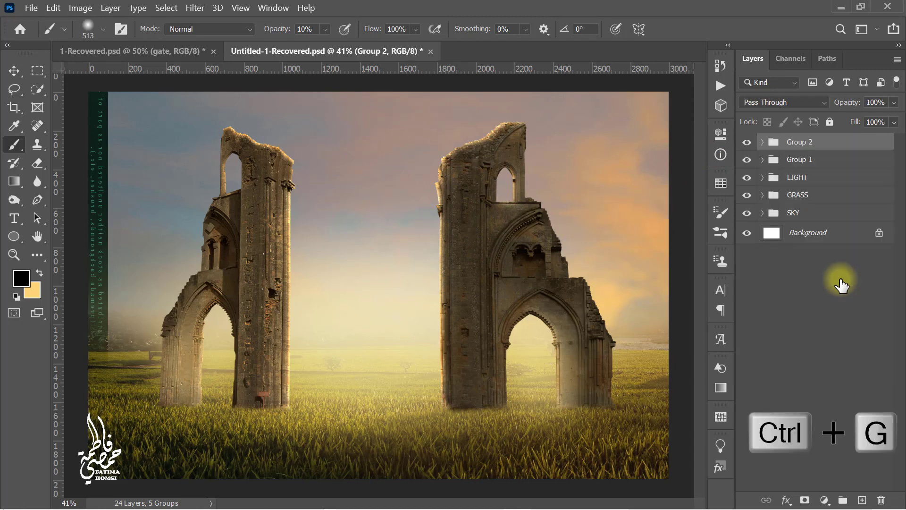
- Place the image of the red-haired woman between the two ruins, standing on the grass, scaled to 59.30%
left_click(841, 7)
left_click(375, 78)
left_click_drag(397, 176, 364, 375)
left_click_drag(378, 137, 372, 293)
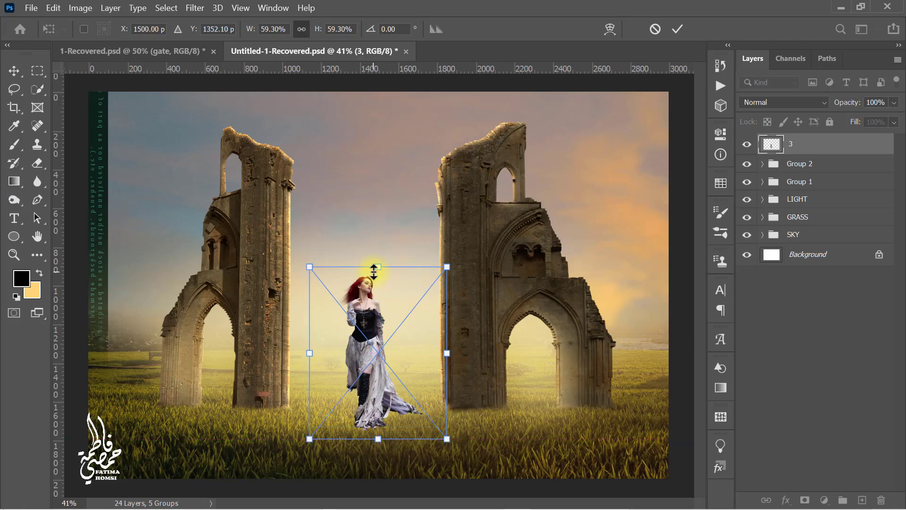
left_click(676, 27)
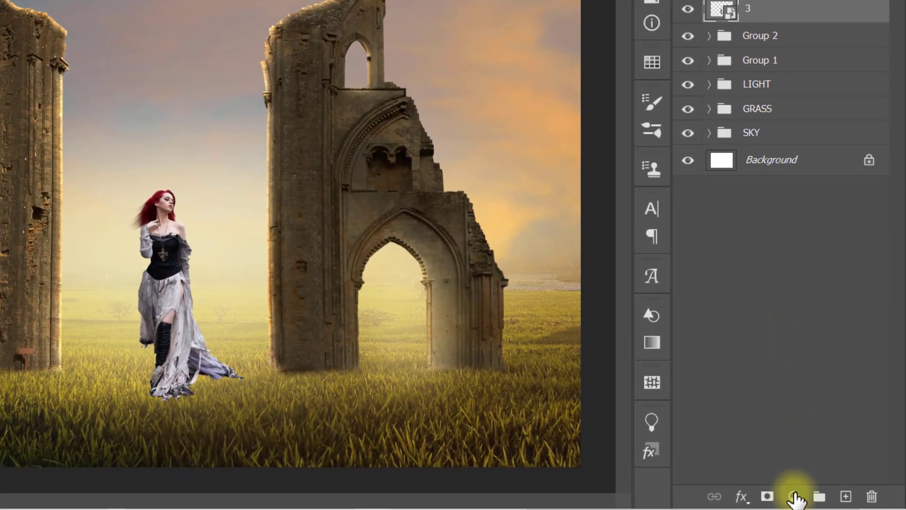
- Add a Brightness/Contrast adjustment clipped to the woman's layer, with Brightness -22 and Contrast 5
left_click(796, 496)
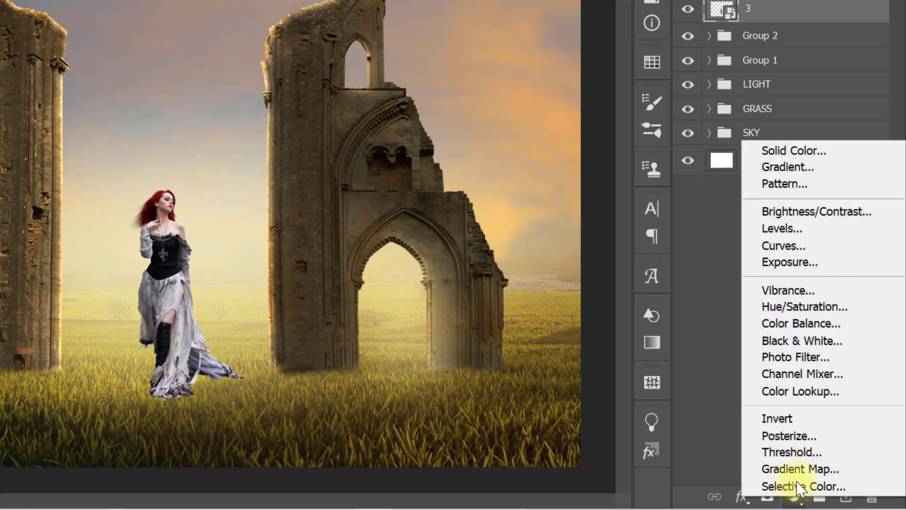
left_click(879, 217)
left_click(486, 335)
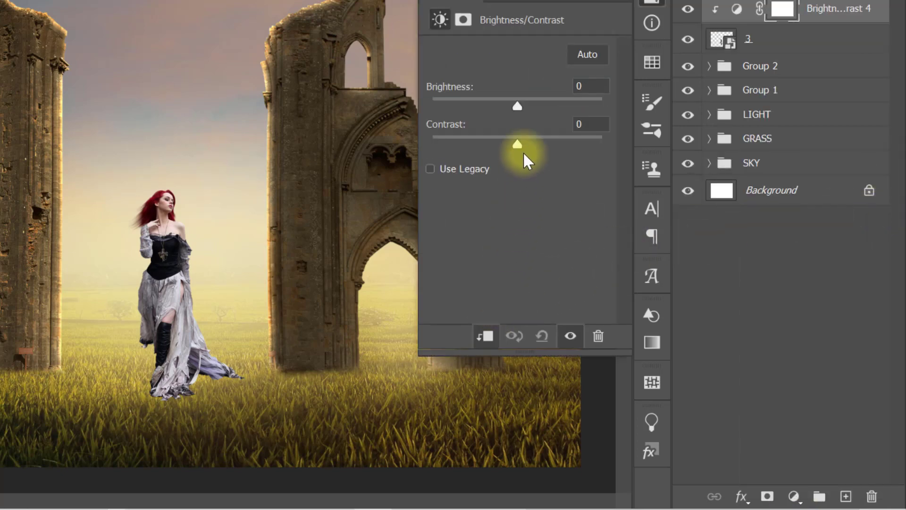
left_click_drag(517, 108, 505, 106)
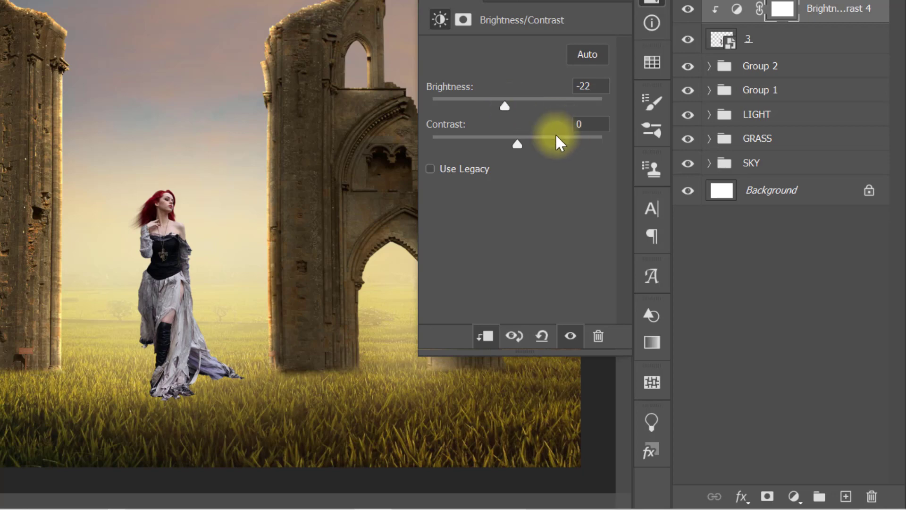
left_click_drag(518, 144, 522, 146)
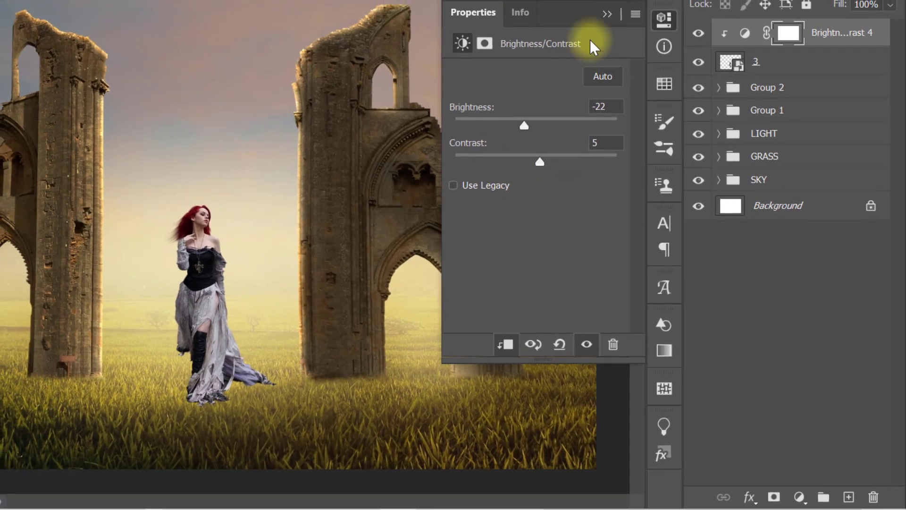
left_click(605, 16)
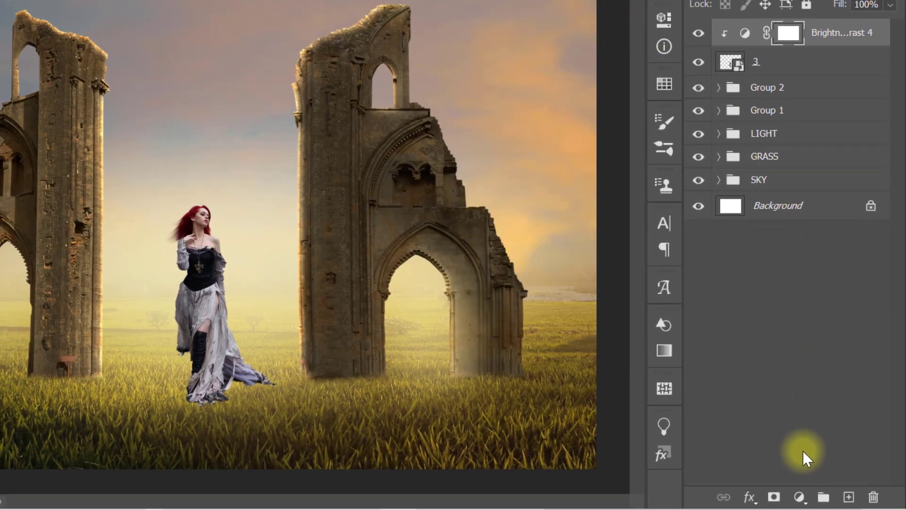
- Add a Color Balance adjustment clipped to the woman, setting the midtones to Cyan-Red +11 and Yellow-Blue -50
left_click(799, 498)
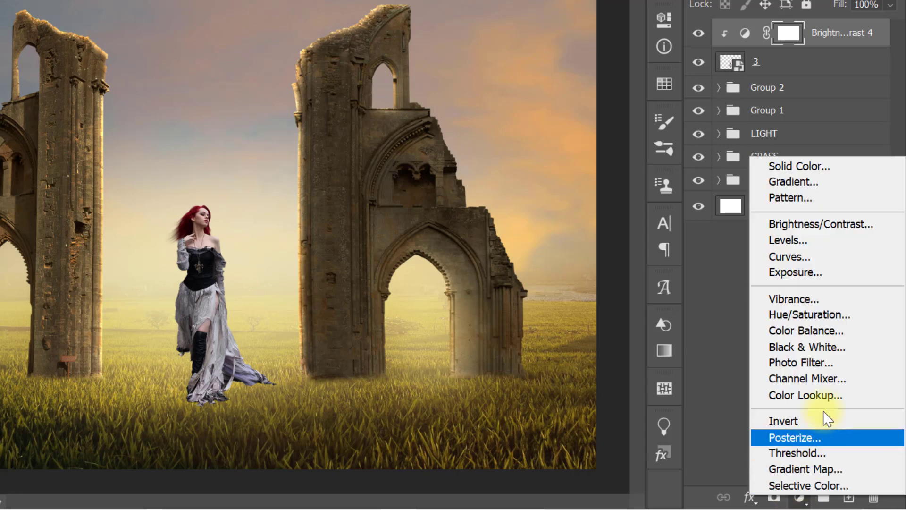
left_click(861, 331)
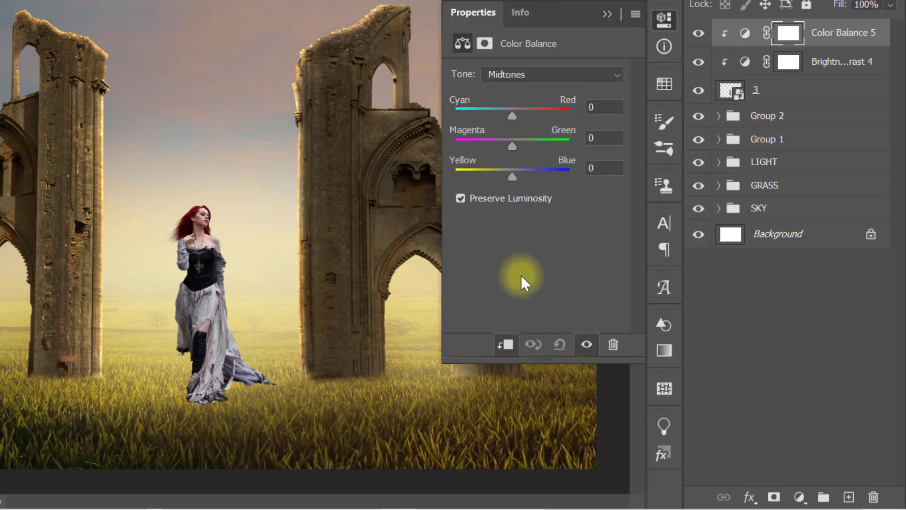
left_click(602, 106)
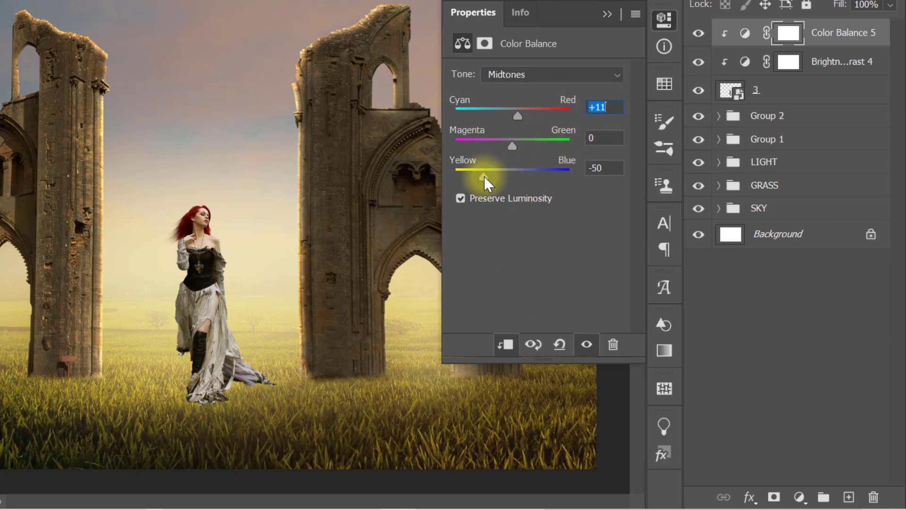
left_click(606, 14)
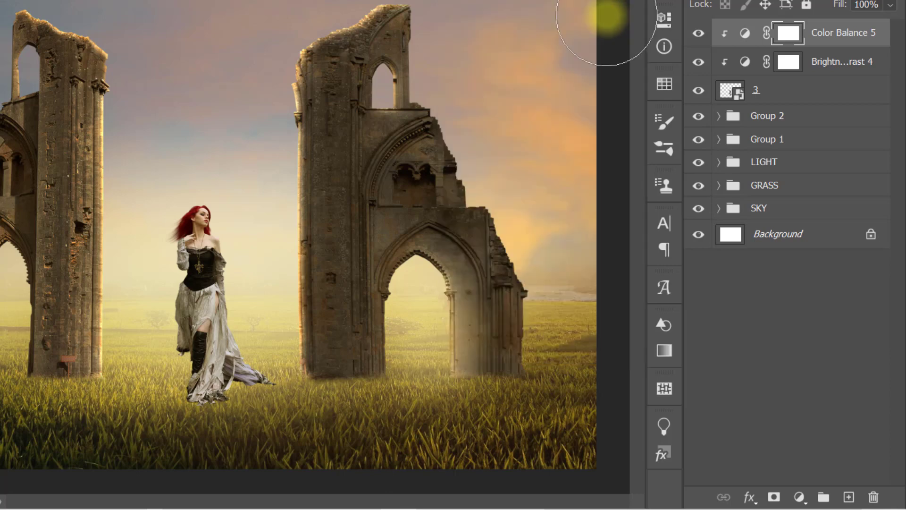
- Add a new layer clipped directly above the woman's image, set to Overlay and filled with 50% Gray
left_click(806, 99)
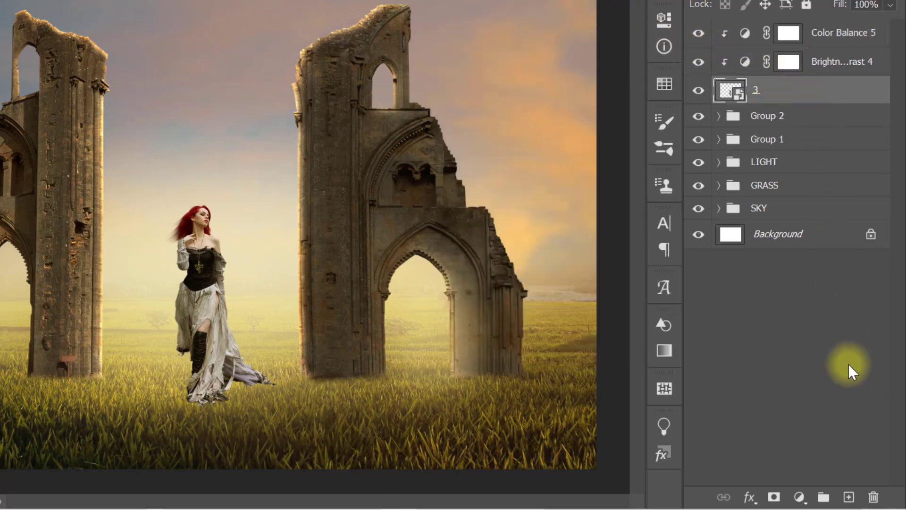
left_click(848, 497)
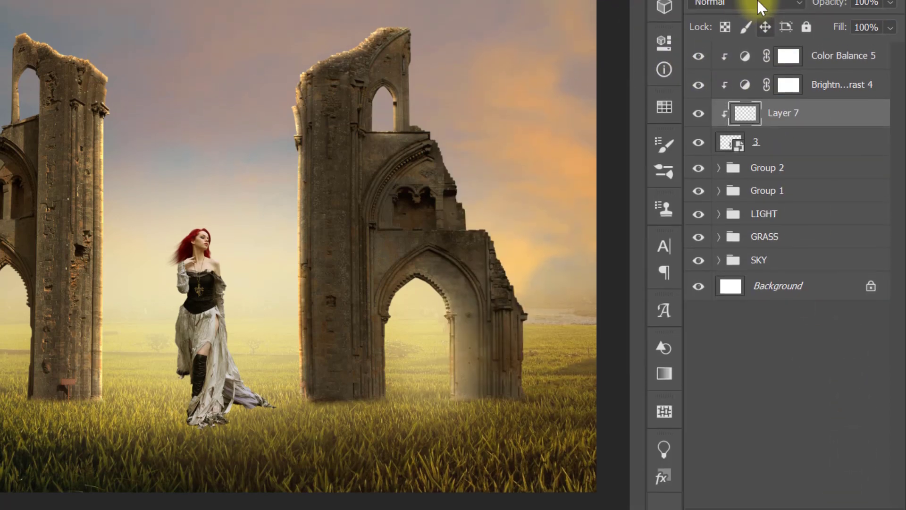
left_click(757, 47)
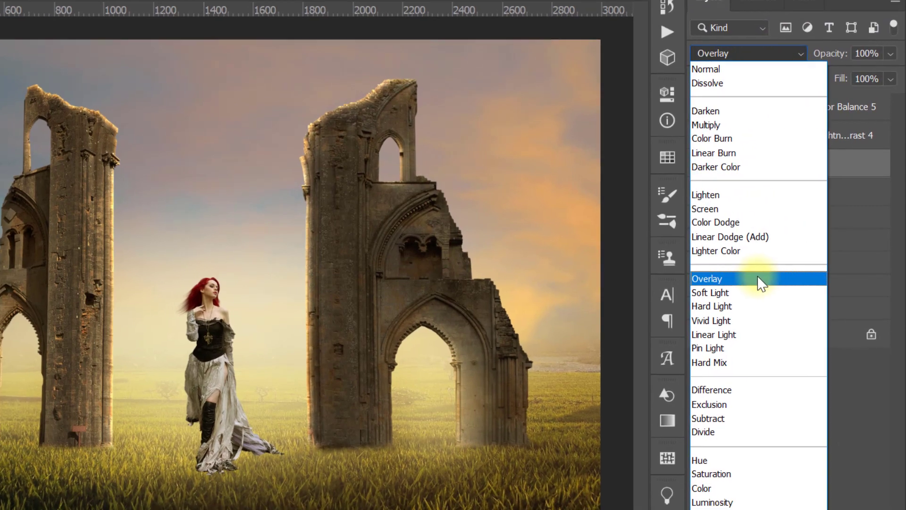
left_click(758, 280)
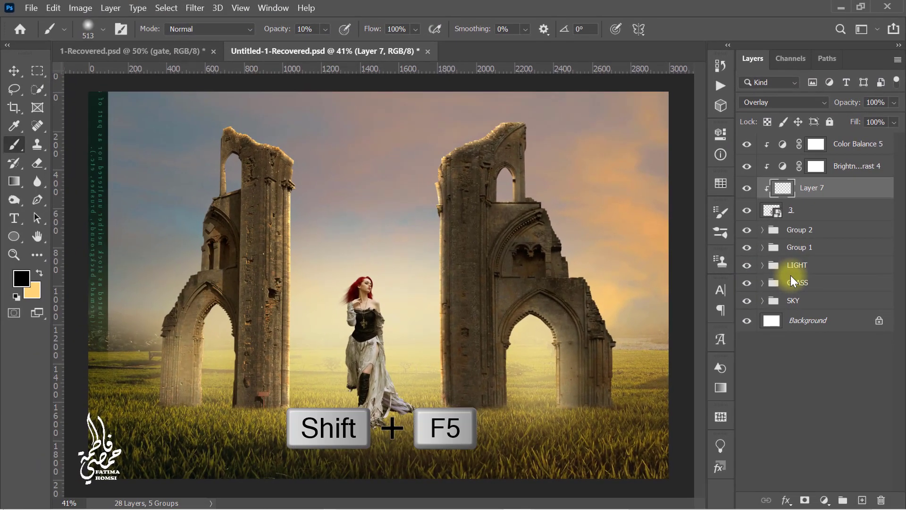
key("shift+F5")
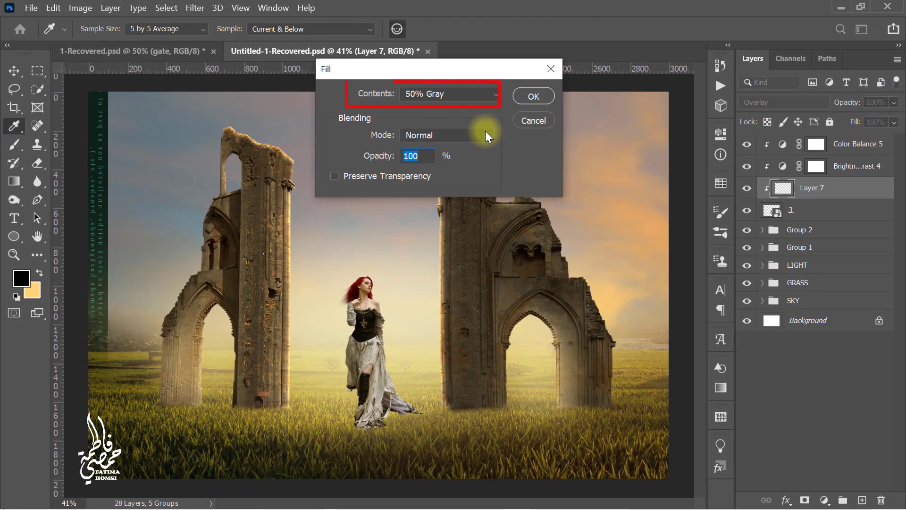
left_click(527, 95)
key("b")
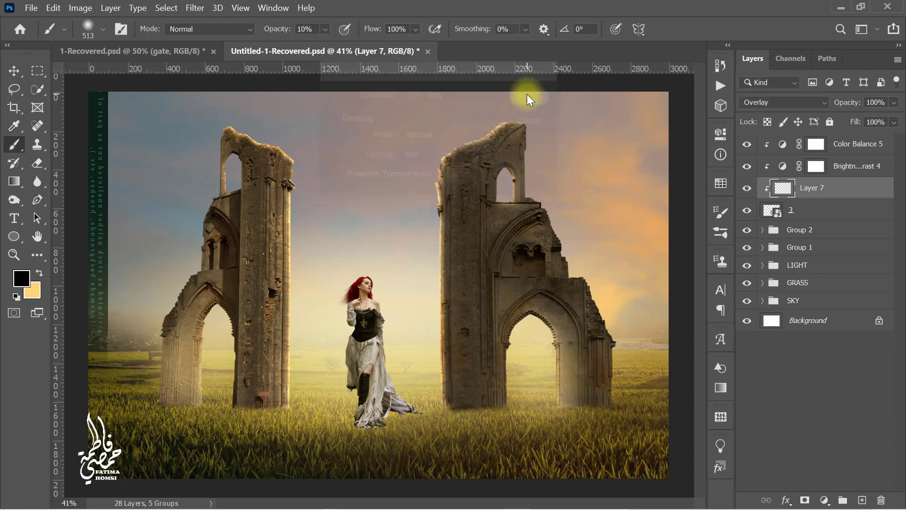
- Darken the woman's lower dress and legs on the gray layer with the Burn tool, Midtones, 50% exposure
left_click(14, 199)
scroll(369, 394, "up", 3)
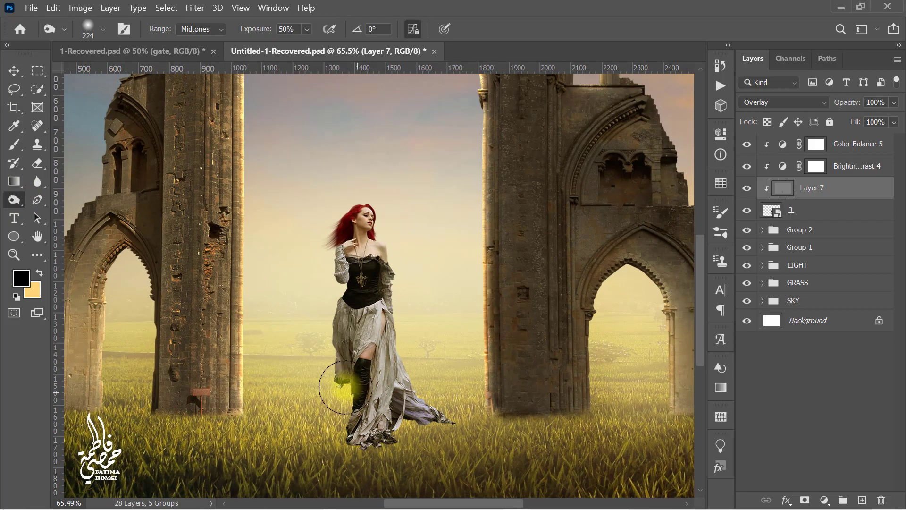
scroll(342, 387, "down", 4)
scroll(341, 387, "down", 1)
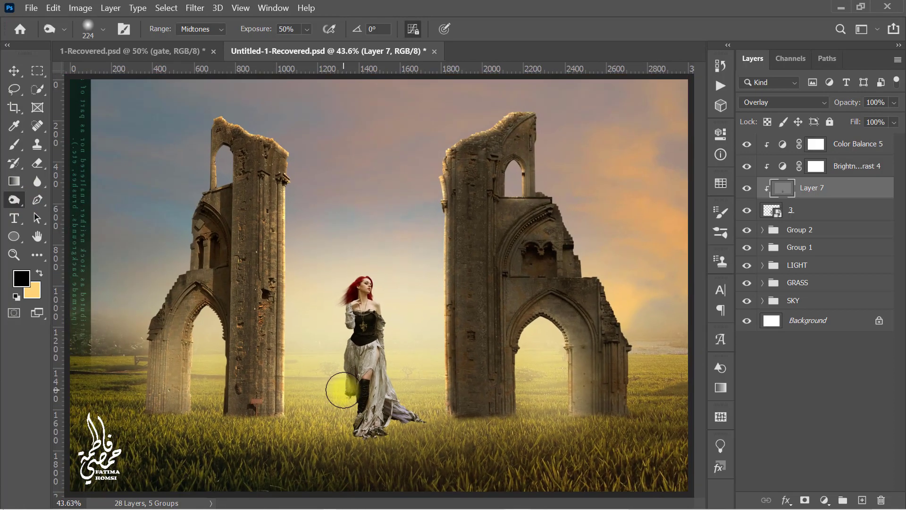
- Add another clipped layer above the woman's gray layer and softly shade her lower dress with a black brush at 10% opacity
left_click(862, 500)
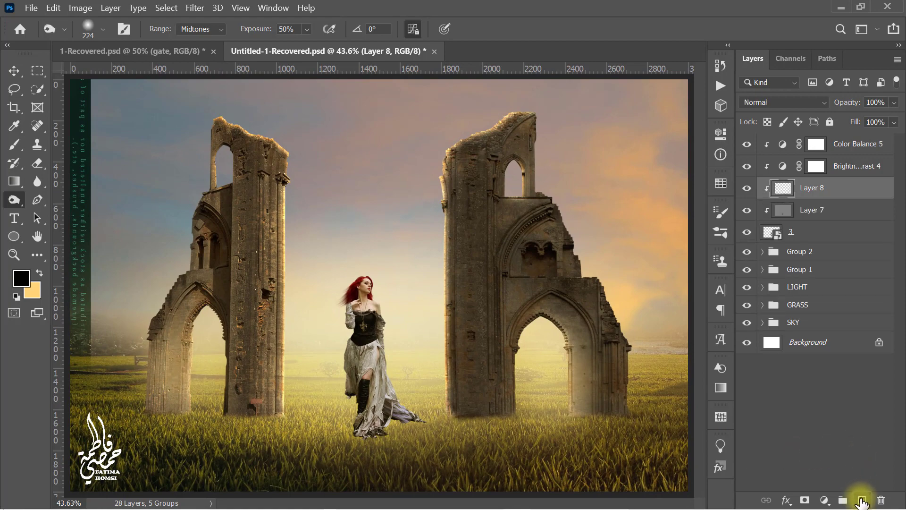
left_click(15, 145)
mouse_move(376, 416)
left_mouse_down()
mouse_move(428, 423)
mouse_move(342, 392)
mouse_move(370, 408)
mouse_move(427, 416)
left_mouse_up()
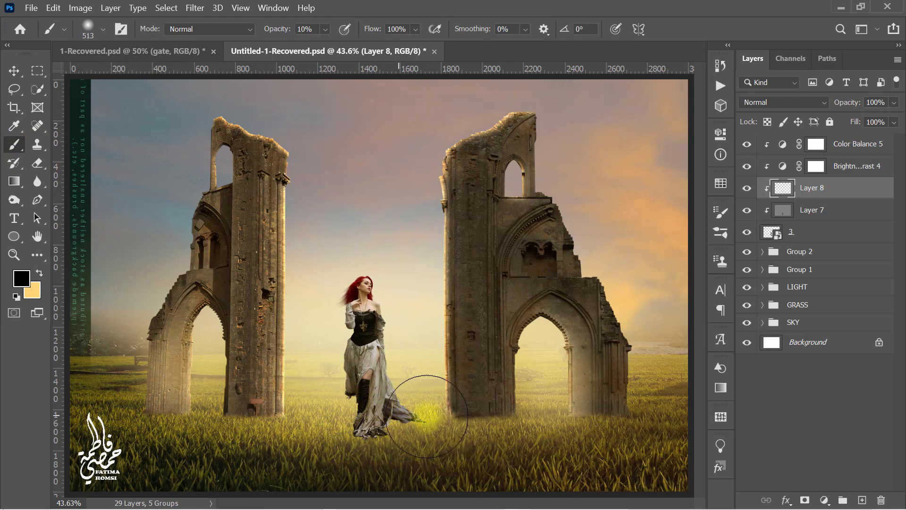
- Give the woman's image an Inner Shadow in Color Dodge at 70% opacity, angle 90°, distance 2 px, choke 9% and size 35 px
left_click(814, 240)
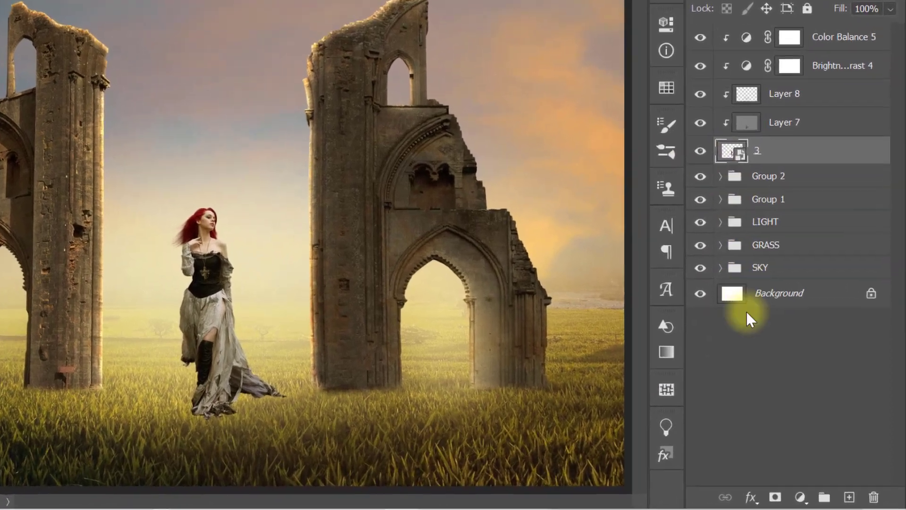
left_click(750, 497)
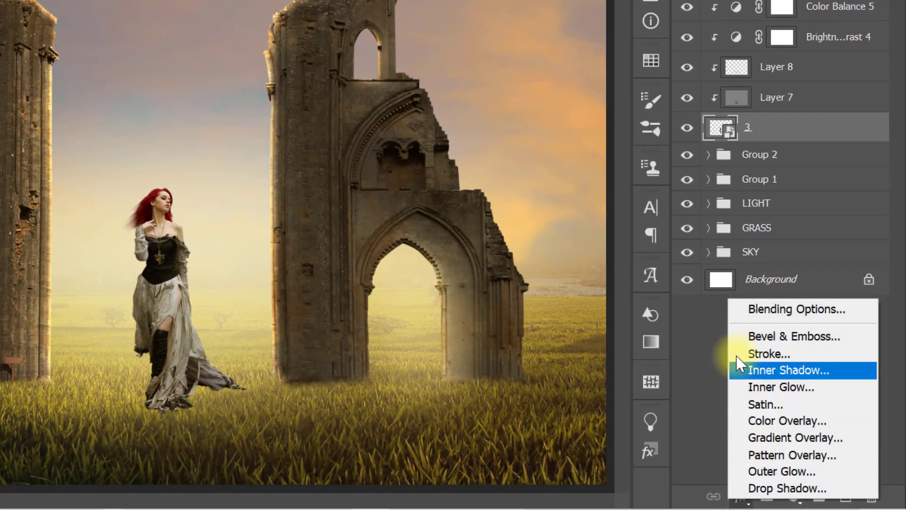
left_click(737, 309)
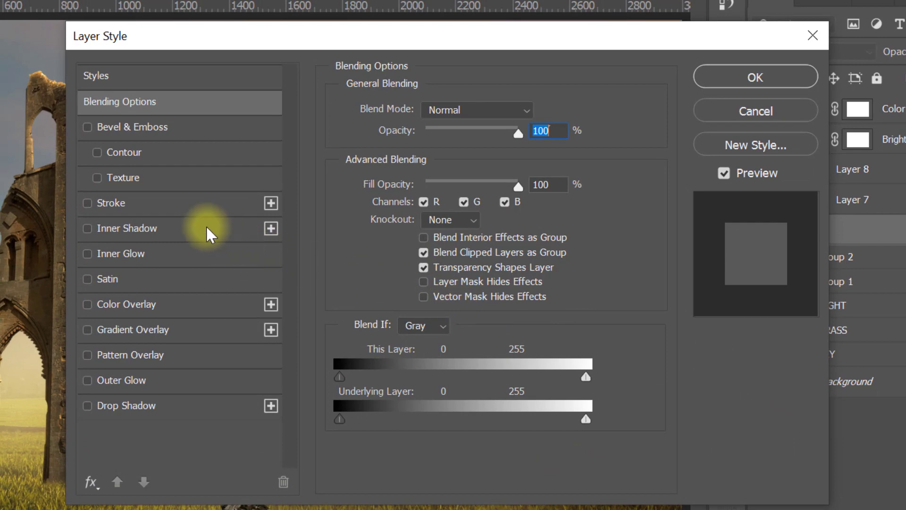
left_click(178, 185)
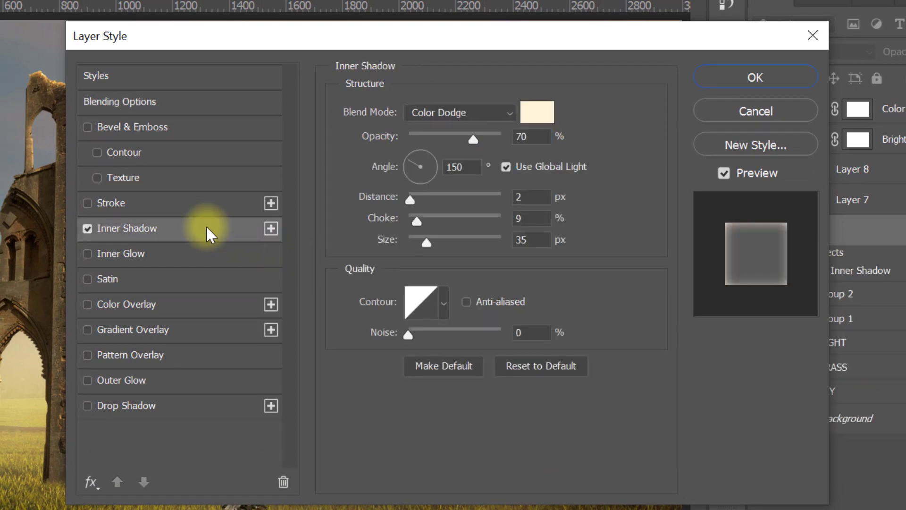
left_click(529, 138)
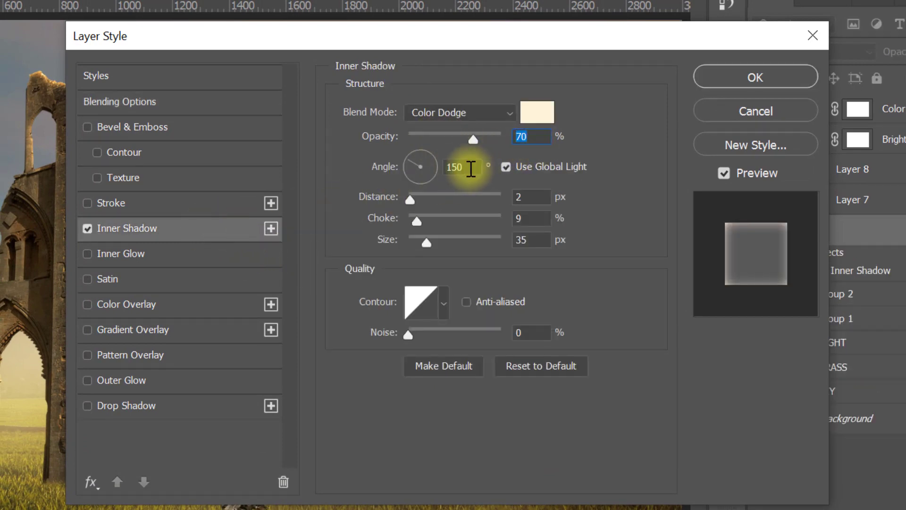
left_click(471, 169)
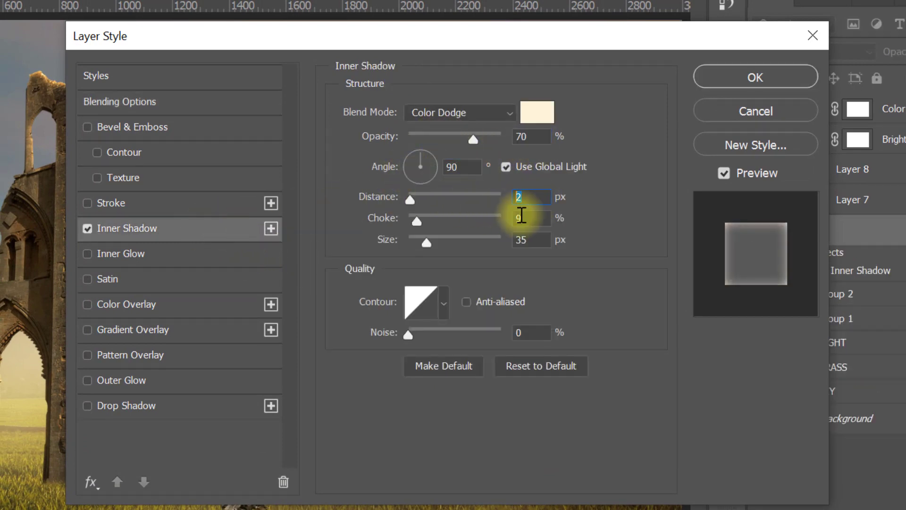
left_click(522, 217)
left_click(538, 238)
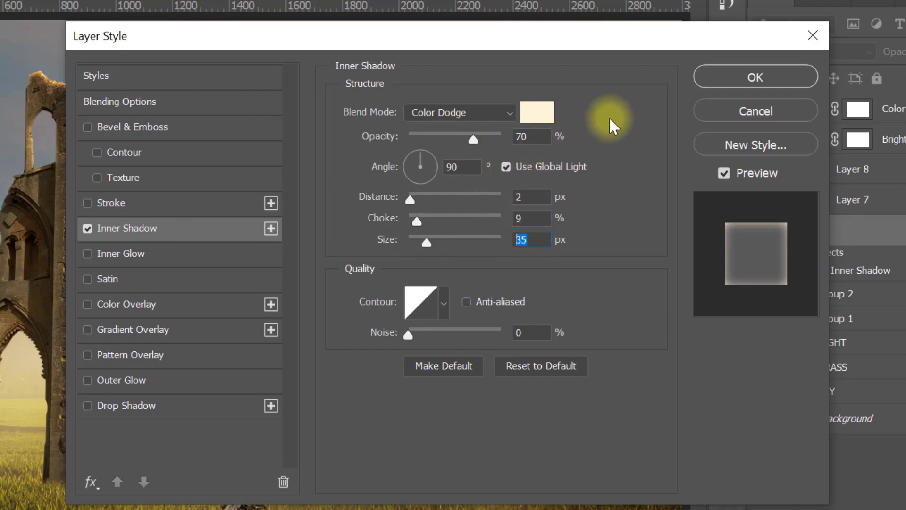
left_click(729, 80)
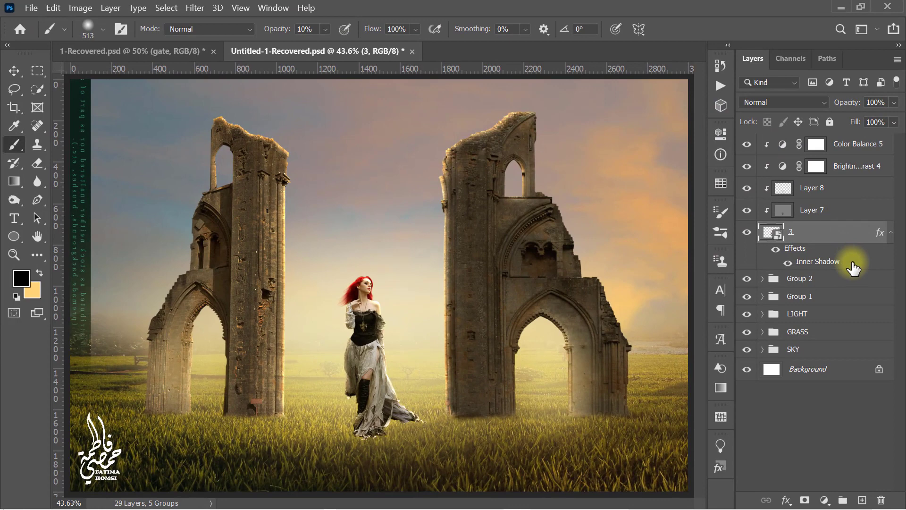
- Separate the woman's inner shadow effect into its own clipped layer and add a layer mask to it
right_click(853, 268)
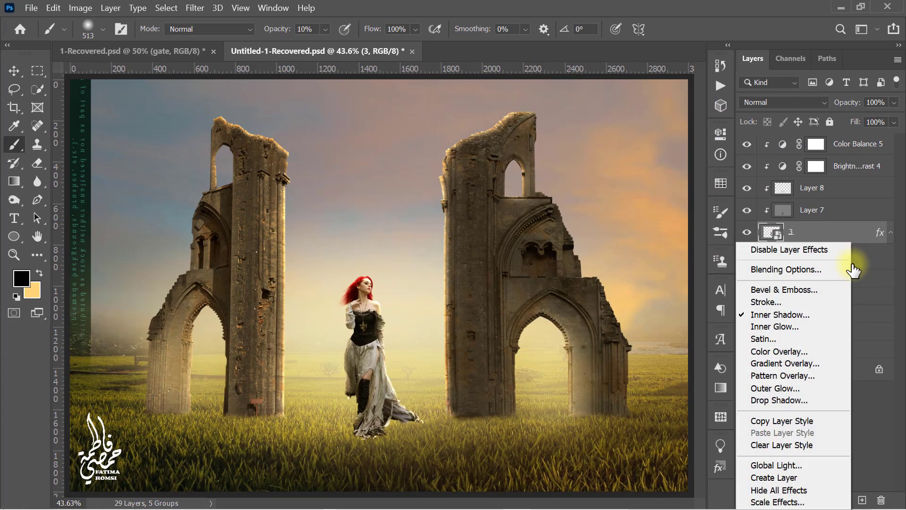
left_click(805, 476)
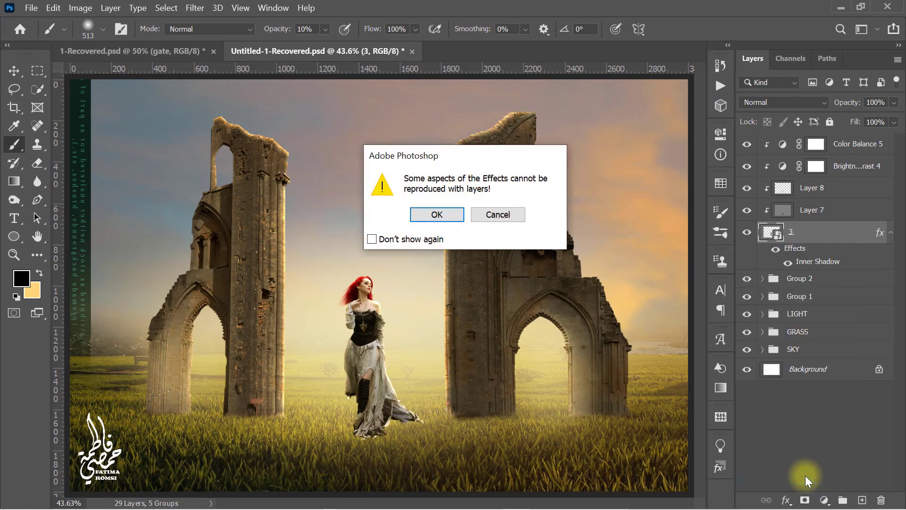
left_click(446, 216)
left_click(814, 232)
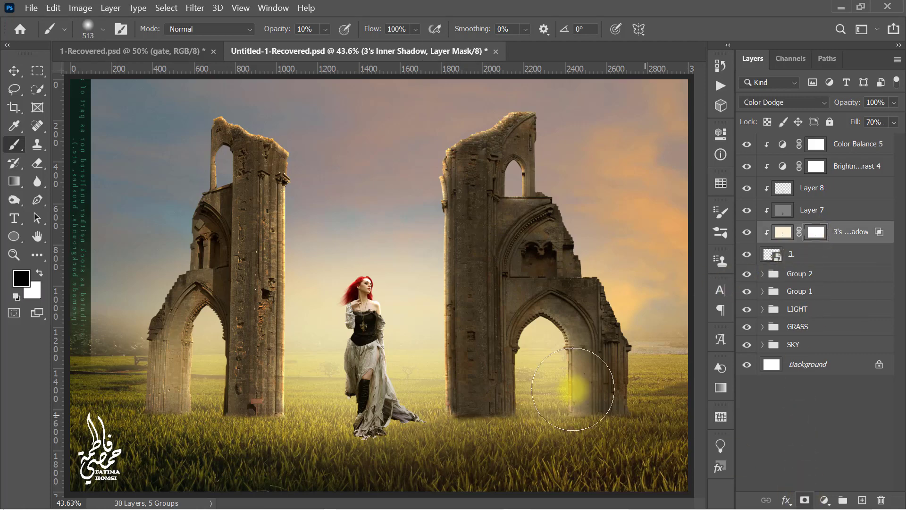
- Mask the inner shadow off the woman's dress and torso with a soft black brush at 100% opacity
scroll(380, 410, "up", 3)
mouse_move(388, 397)
left_mouse_down()
mouse_move(354, 397)
mouse_move(363, 398)
left_mouse_up()
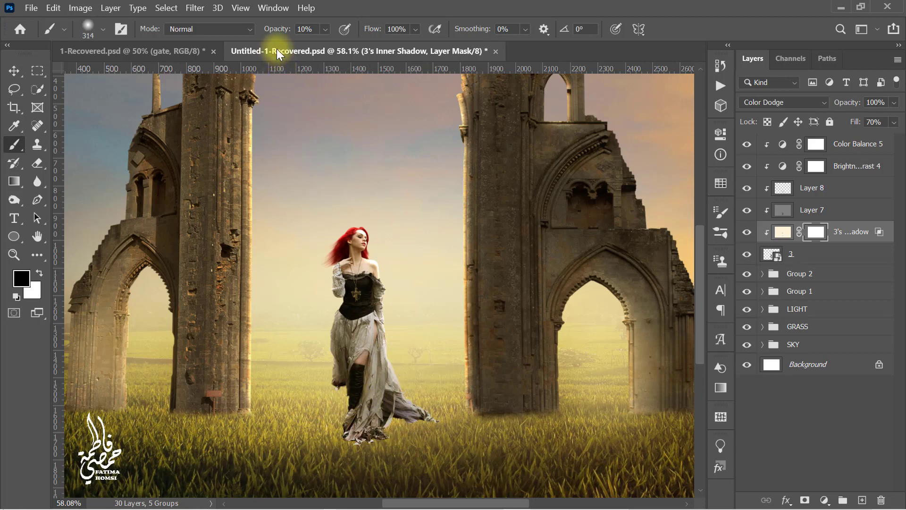
left_click_drag(371, 32, 436, 46)
mouse_move(374, 421)
left_mouse_down()
mouse_move(351, 417)
mouse_move(366, 421)
mouse_move(360, 449)
mouse_move(370, 385)
left_mouse_up()
left_click_drag(351, 349, 357, 321)
left_click_drag(363, 301, 351, 304)
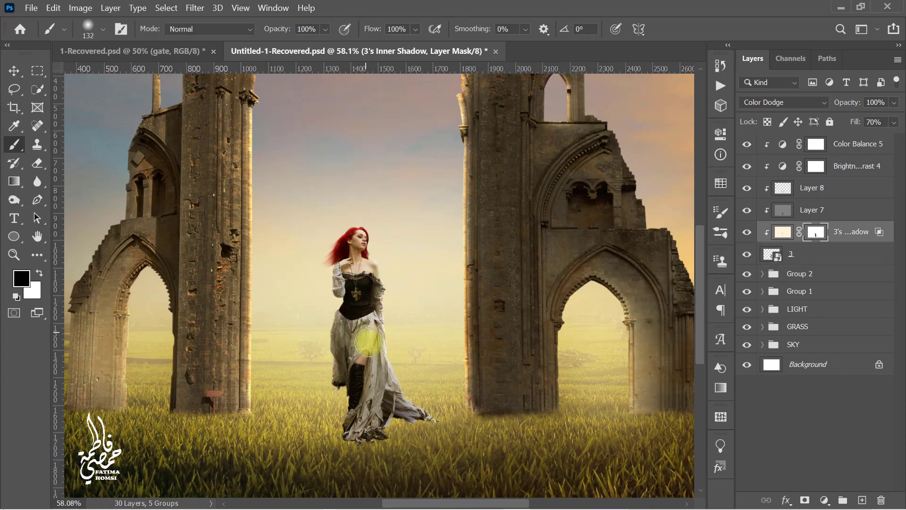
scroll(382, 428, "down", 3)
scroll(381, 427, "up", 1)
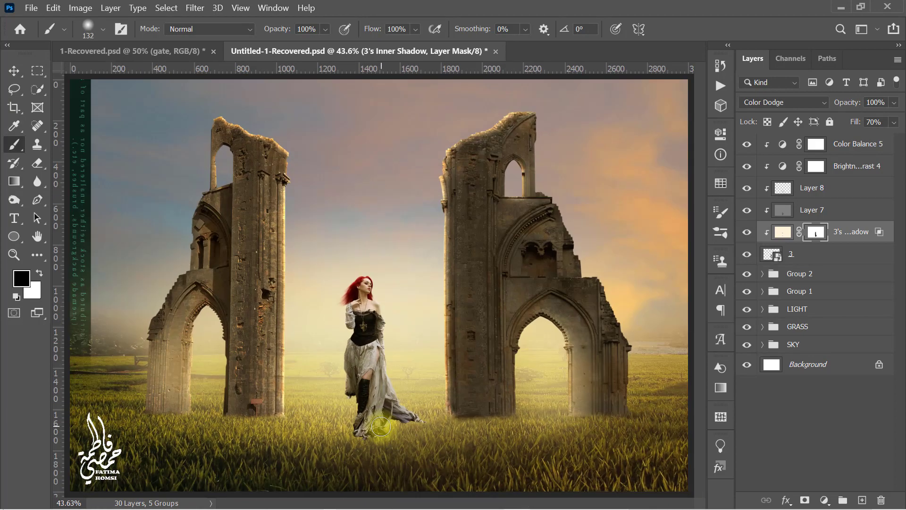
- Group the woman's image with all its clipped shading and adjustment layers and name the group MODEL
left_click(874, 152)
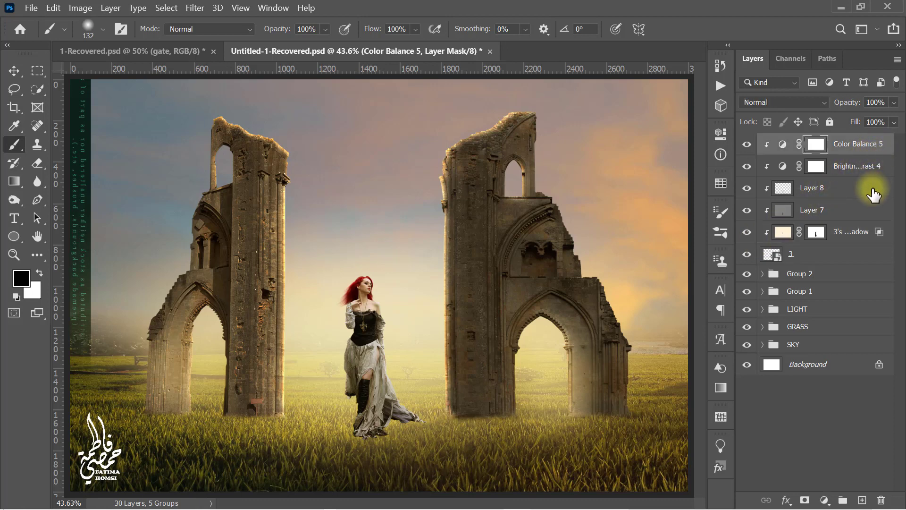
left_click(857, 263, "shift")
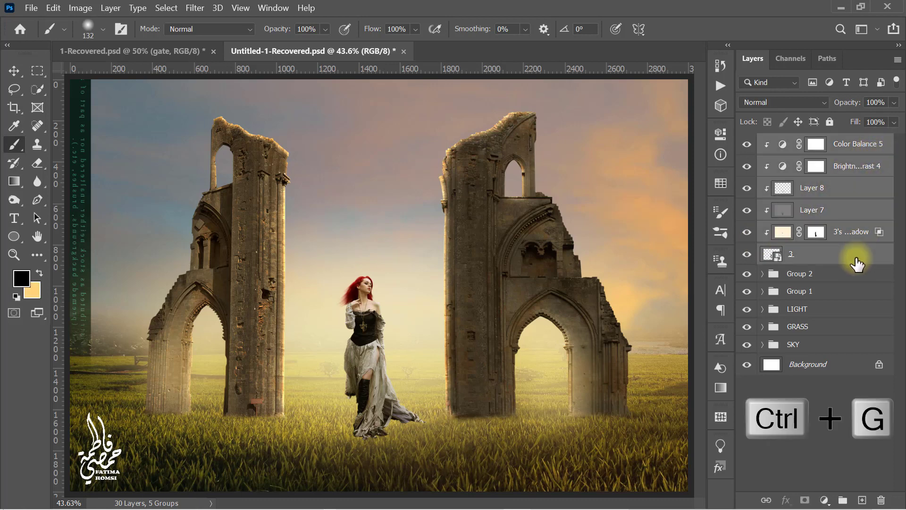
key("ctrl+g")
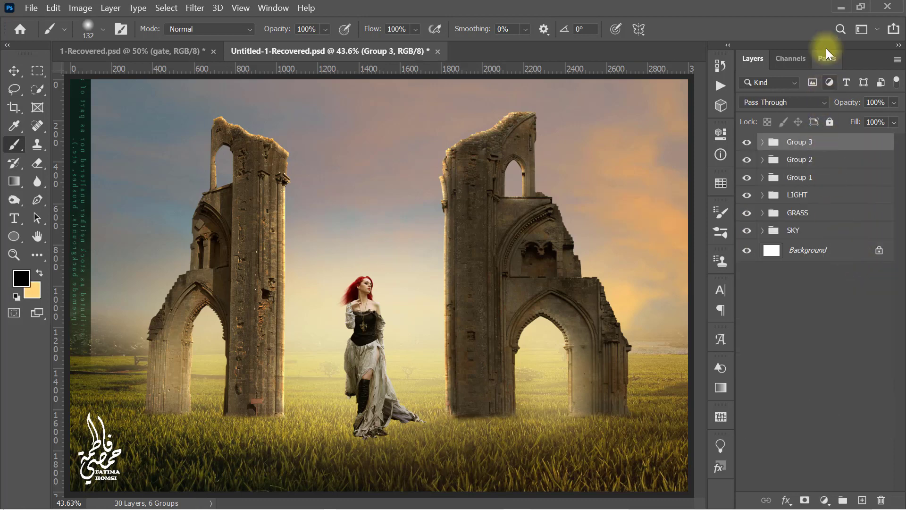
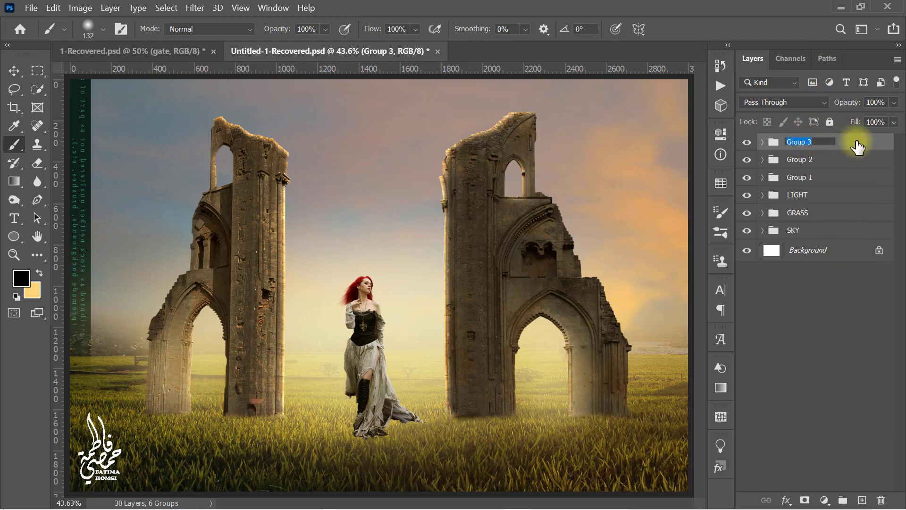
- Place the stone pillar image 4 above the MODEL group, enlarged to about 246%, as a foreground column along the canvas's left edge
left_click(840, 8)
left_click_drag(538, 100, 224, 345)
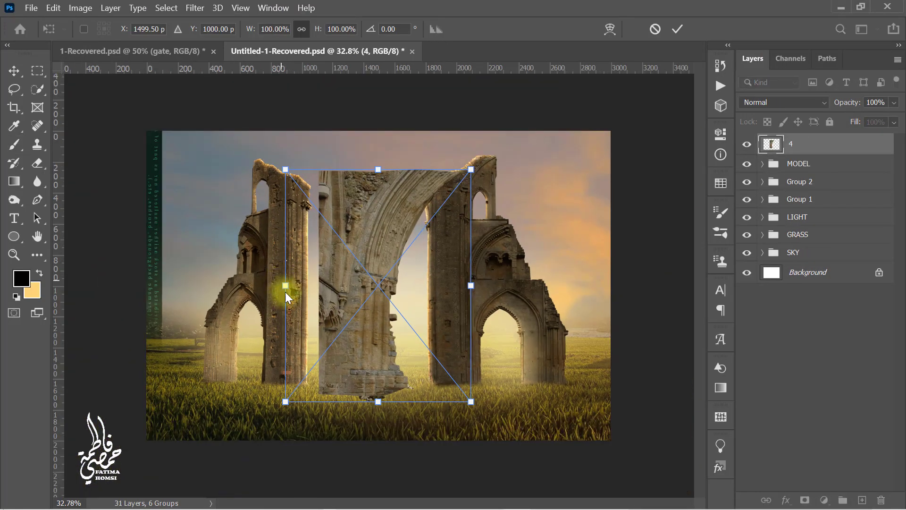
left_click_drag(285, 286, 58, 316)
left_click_drag(248, 332, 148, 265)
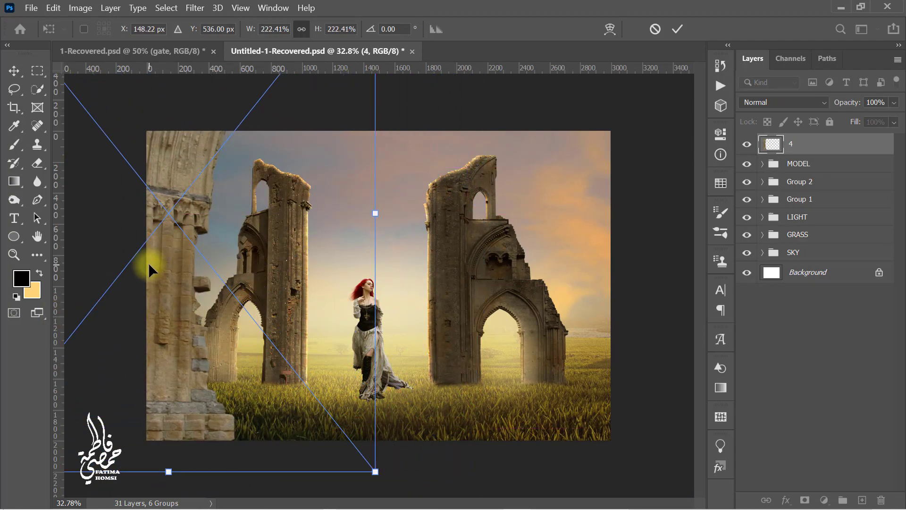
scroll(149, 264, "down", 3)
left_click_drag(222, 424, 221, 465)
left_click_drag(230, 405, 211, 378)
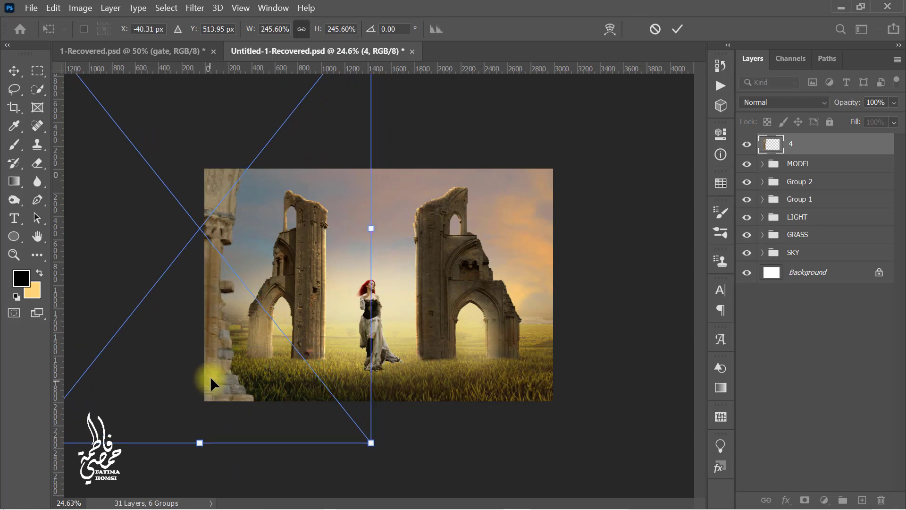
left_click(677, 28)
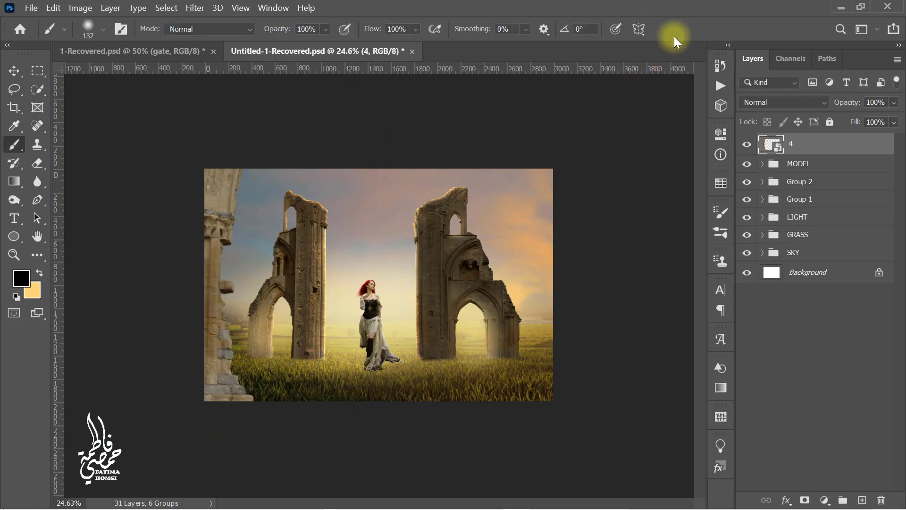
key("ctrl+0")
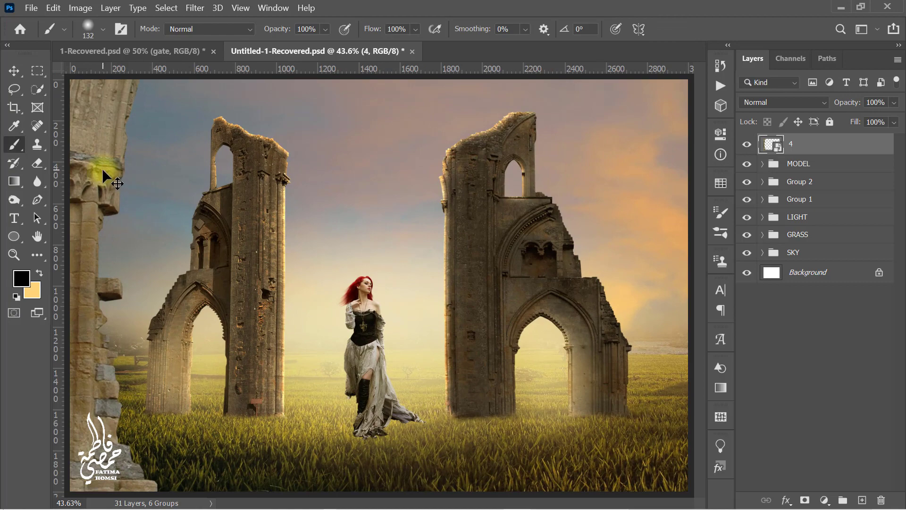
left_click_drag(103, 172, 107, 168)
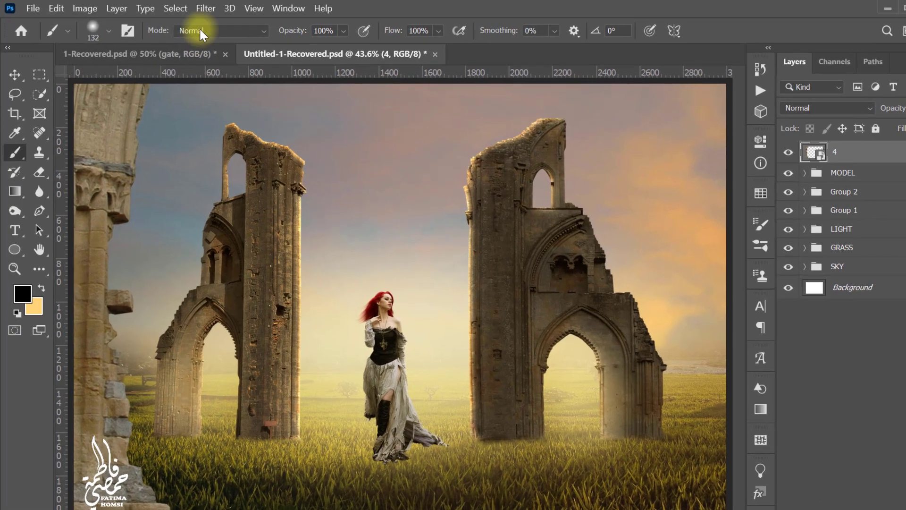
- Apply a Gaussian Blur with a 6-pixel radius to the foreground pillar
left_click(195, 8)
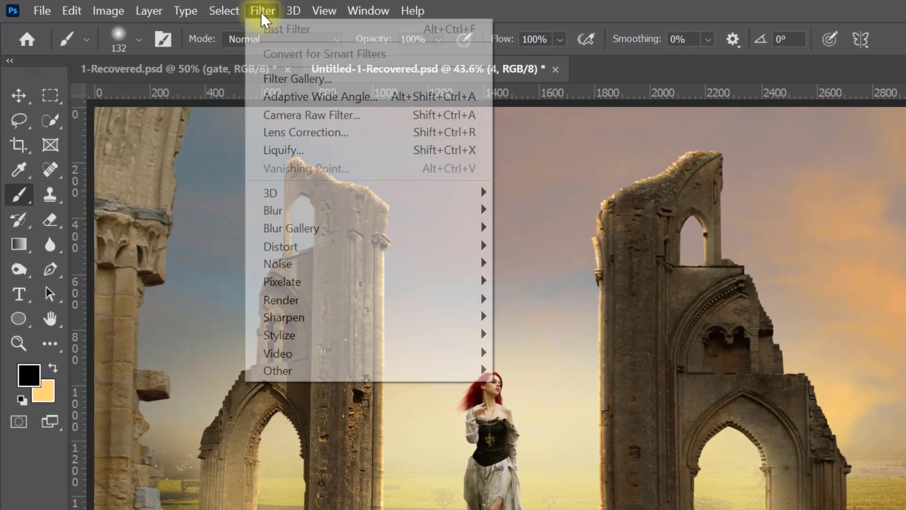
mouse_move(330, 217)
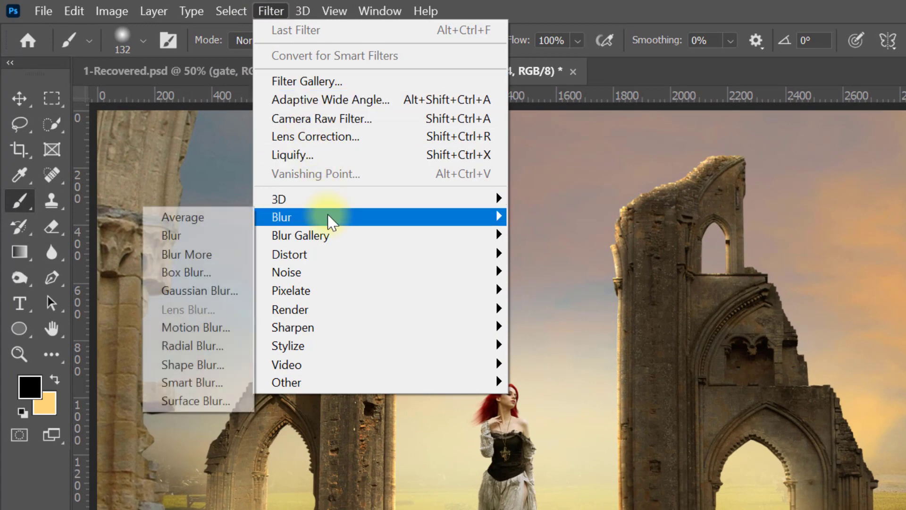
left_click(233, 286)
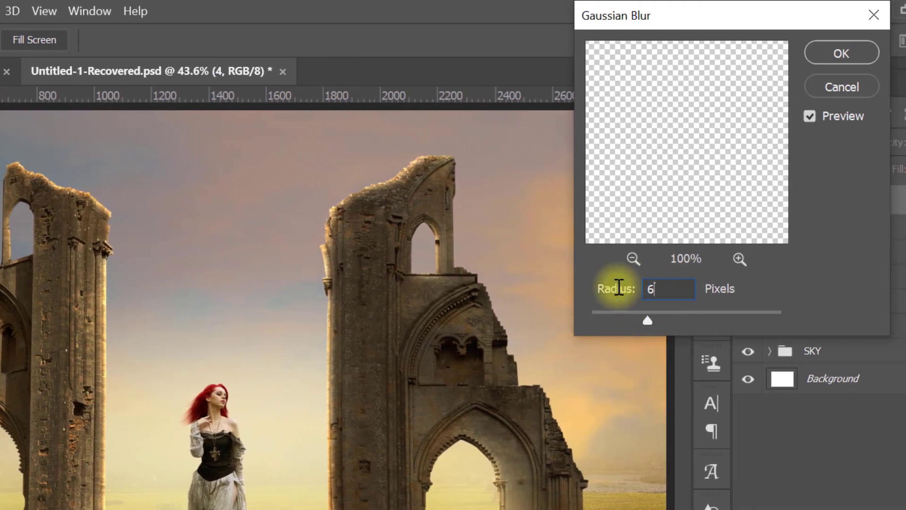
left_click(823, 53)
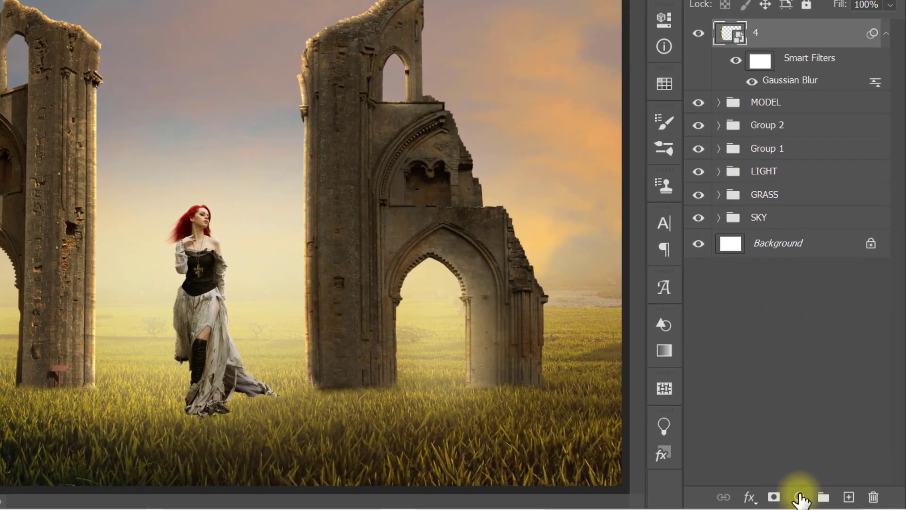
- Add a Brightness/Contrast adjustment clipped to the foreground pillar, with brightness set to -92
left_click(815, 499)
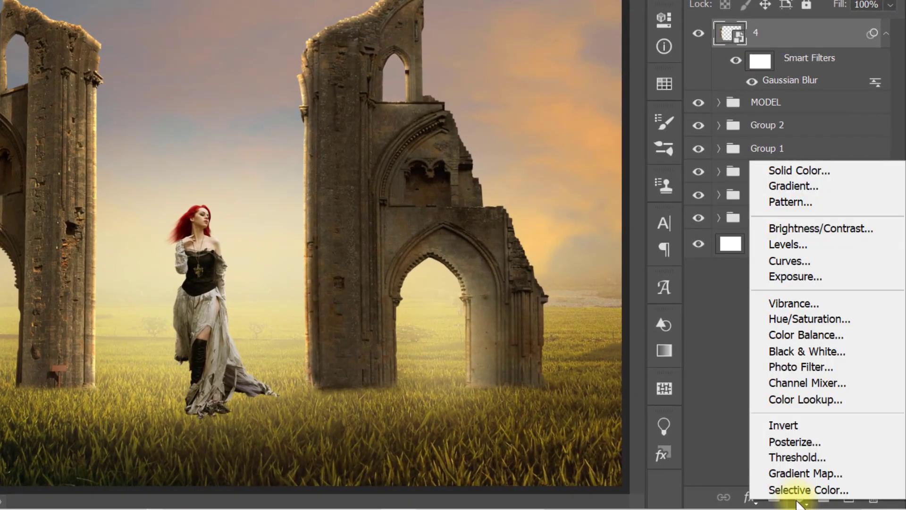
left_click(879, 229)
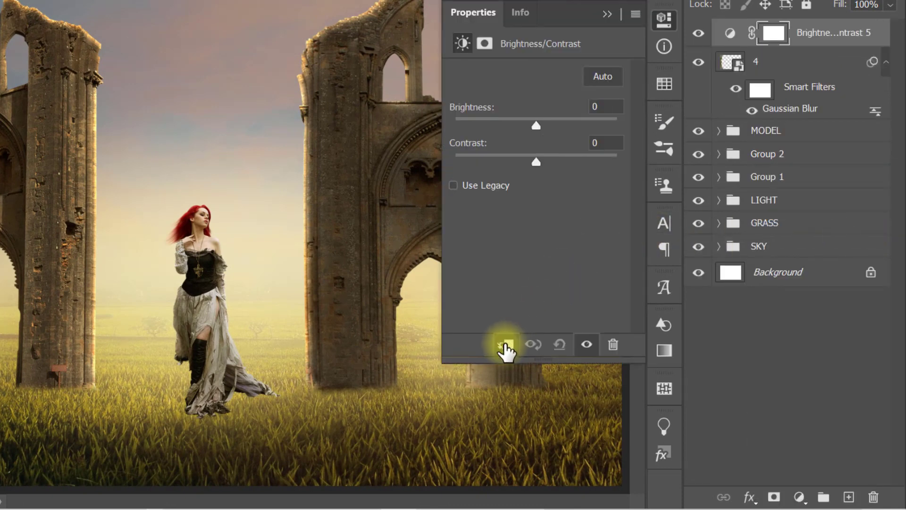
left_click_drag(536, 123, 496, 124)
left_click(606, 143)
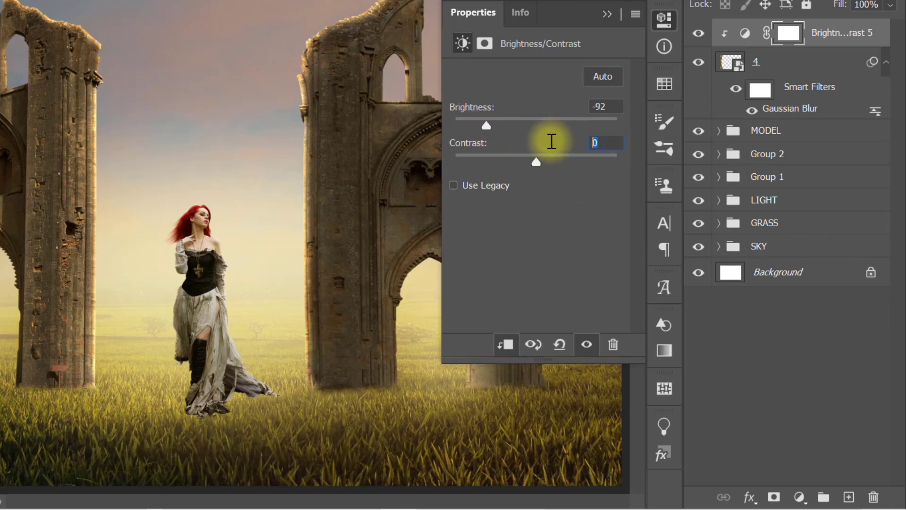
left_click(606, 14)
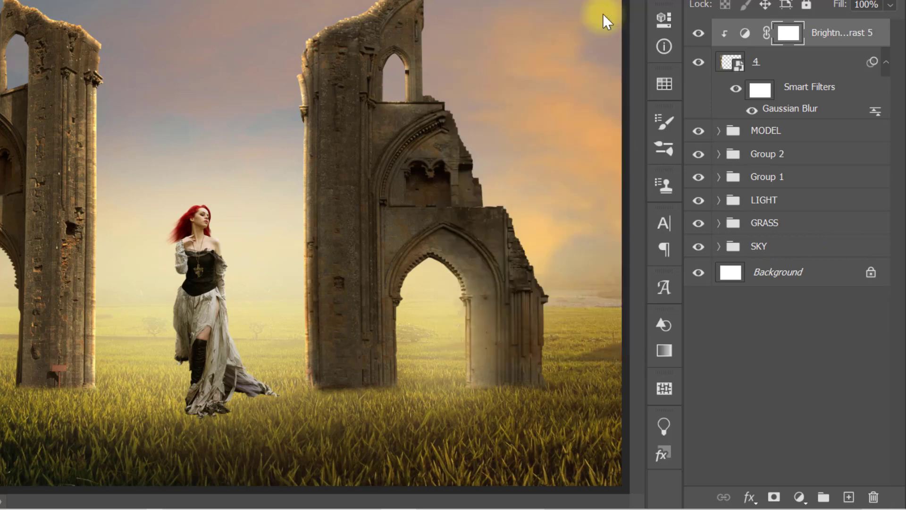
- Add a Color Balance adjustment clipped to the foreground pillar, with midtones Cyan-Red at +6 and Yellow-Blue at -15
left_click(799, 498)
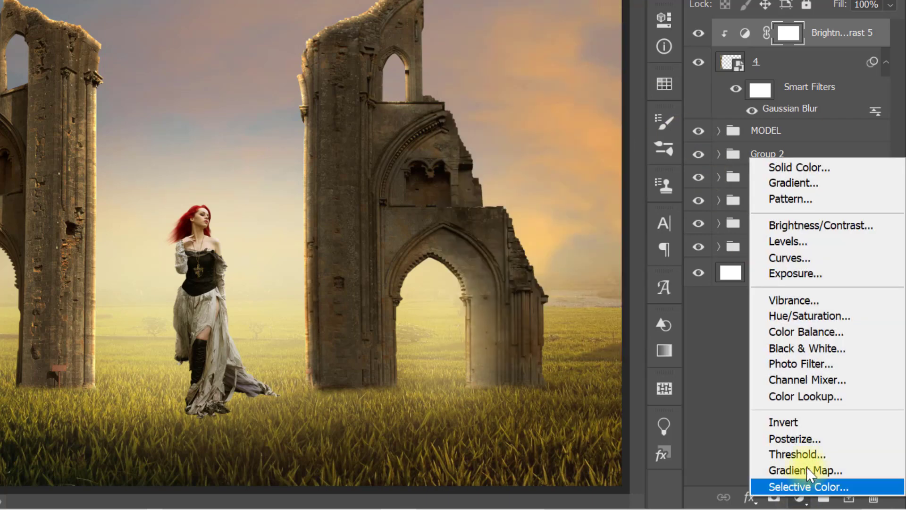
left_click(859, 329)
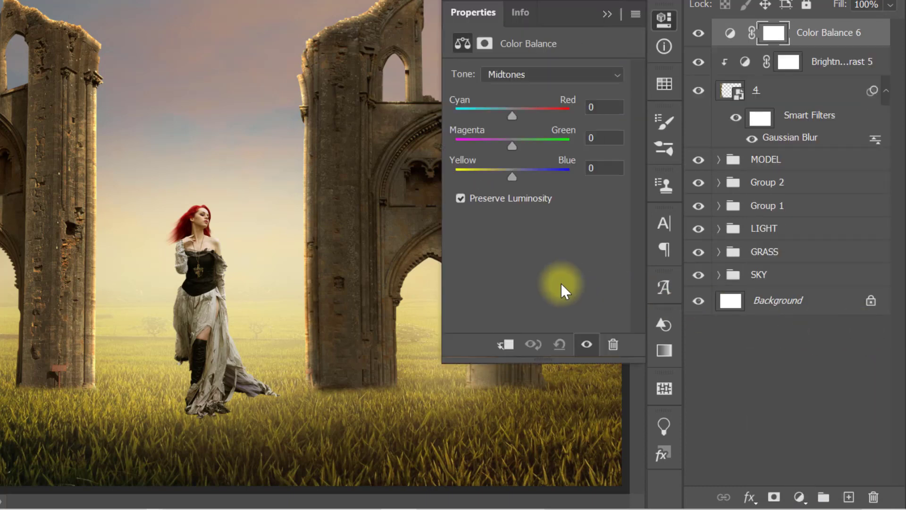
left_click(507, 346)
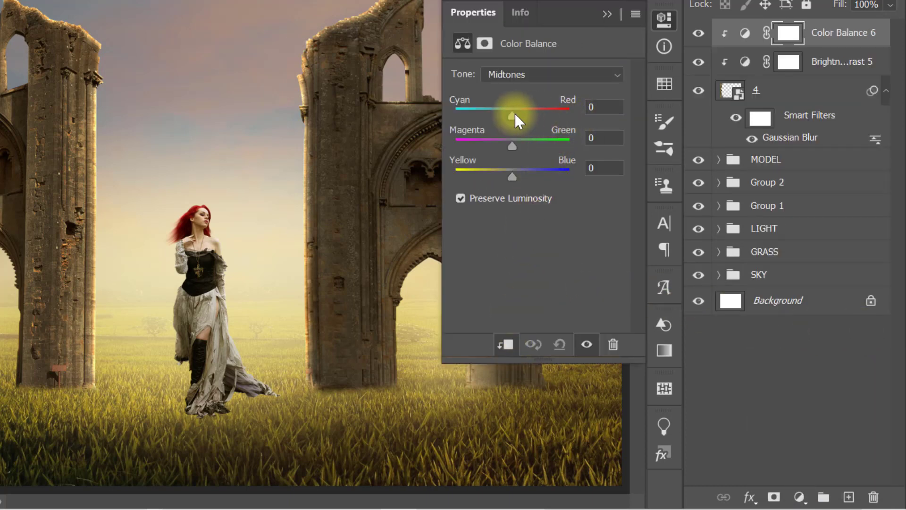
left_click_drag(516, 114, 516, 114)
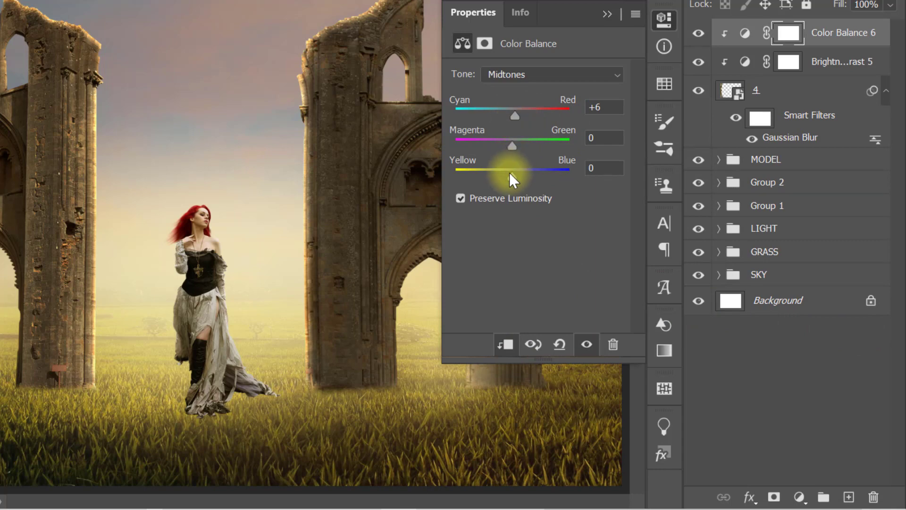
left_click_drag(505, 181, 504, 181)
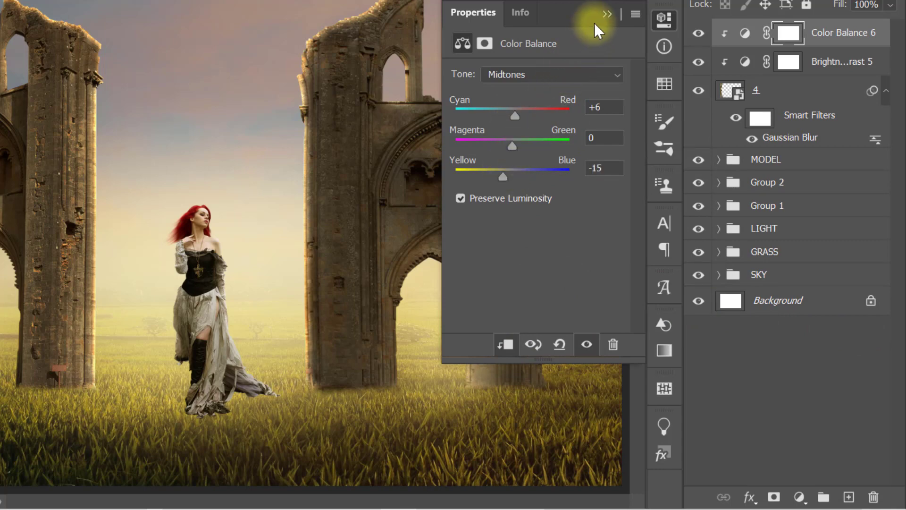
left_click(608, 15)
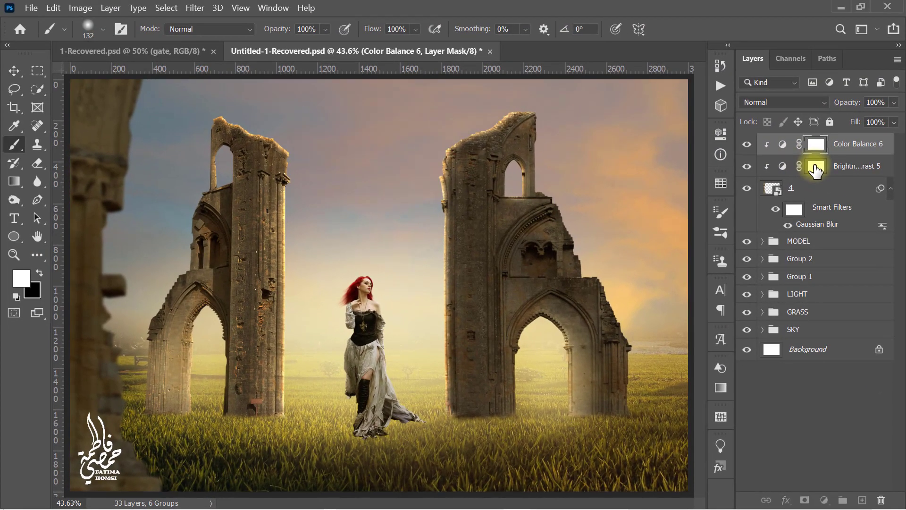
- Paint black at 25% brush opacity on the pillar's Brightness/Contrast mask, down the pillar's inner edge, to lighten it
left_click(718, 61)
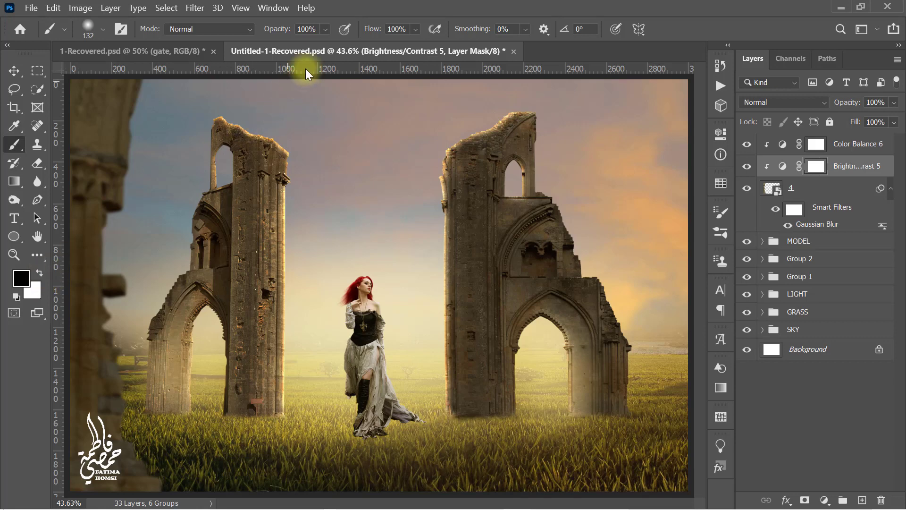
left_click(317, 29)
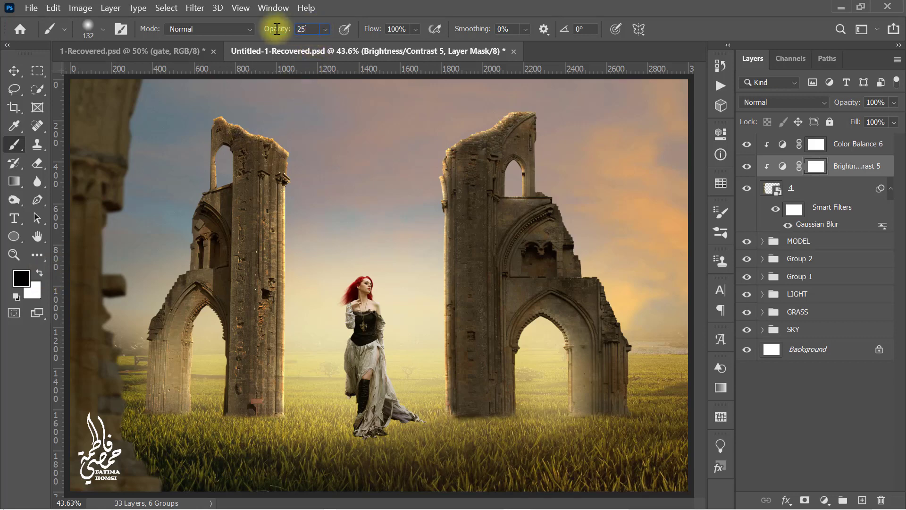
mouse_move(136, 112)
left_mouse_down()
mouse_move(103, 265)
mouse_move(123, 278)
mouse_move(107, 311)
mouse_move(135, 460)
left_mouse_up()
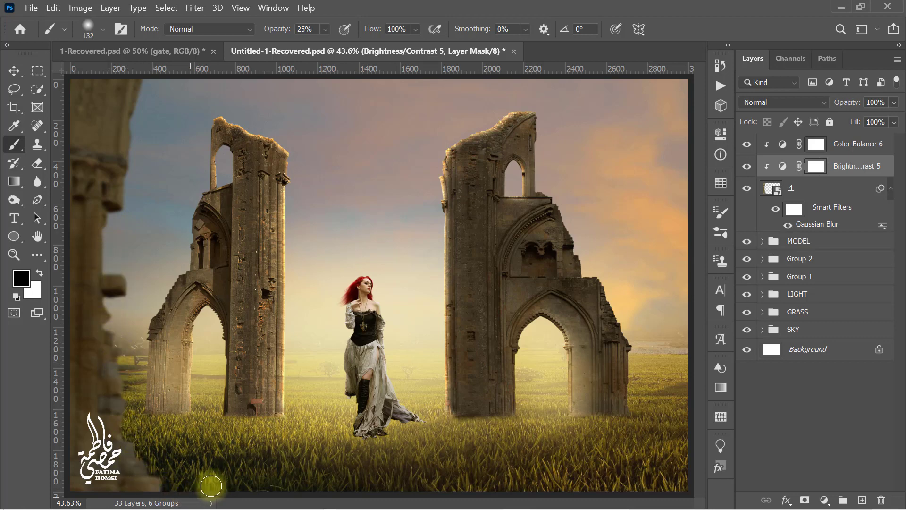
- Add a clipped layer above the pillar's Color Balance and paint its outer side black with a 248-pixel brush at 25% opacity
left_click(862, 499)
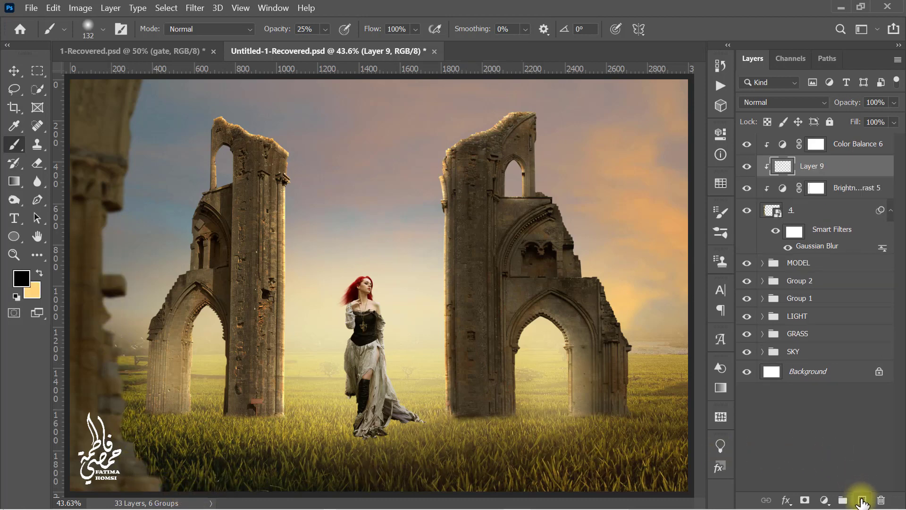
left_click_drag(860, 175, 858, 141)
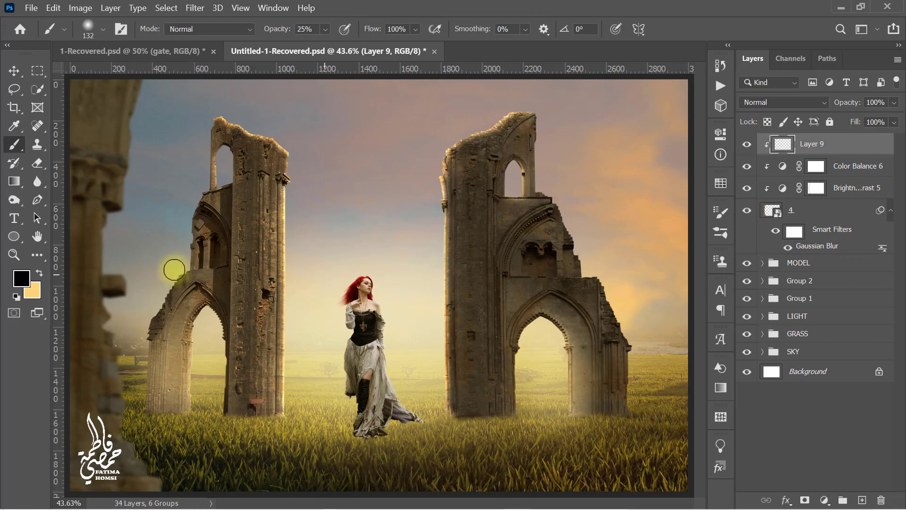
left_click_drag(189, 147, 201, 147)
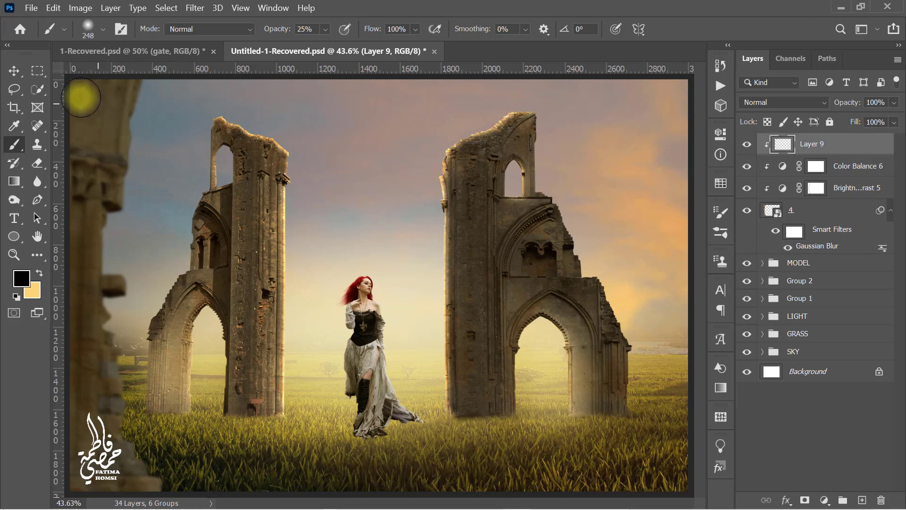
mouse_move(79, 89)
left_mouse_down()
mouse_move(66, 239)
mouse_move(77, 483)
mouse_move(153, 499)
mouse_move(117, 498)
mouse_move(81, 391)
mouse_move(84, 198)
mouse_move(109, 89)
mouse_move(78, 84)
mouse_move(55, 297)
mouse_move(76, 452)
mouse_move(125, 508)
mouse_move(86, 433)
mouse_move(143, 493)
mouse_move(115, 480)
mouse_move(73, 295)
mouse_move(95, 80)
mouse_move(71, 242)
mouse_move(69, 363)
left_mouse_up()
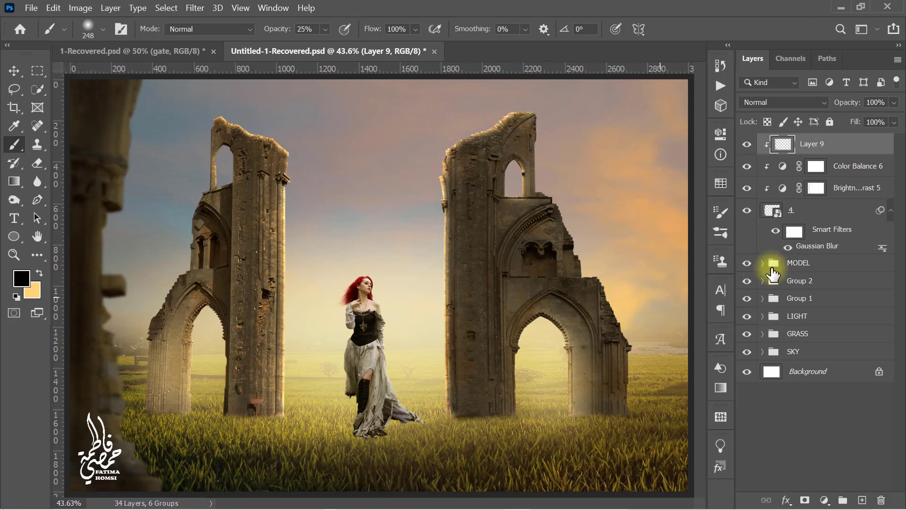
- Transform the foreground pillar together with its clipped layers, scaling them to about 103.3% and keeping them against the canvas's left edge
left_click(838, 244, "shift")
key("ctrl+t")
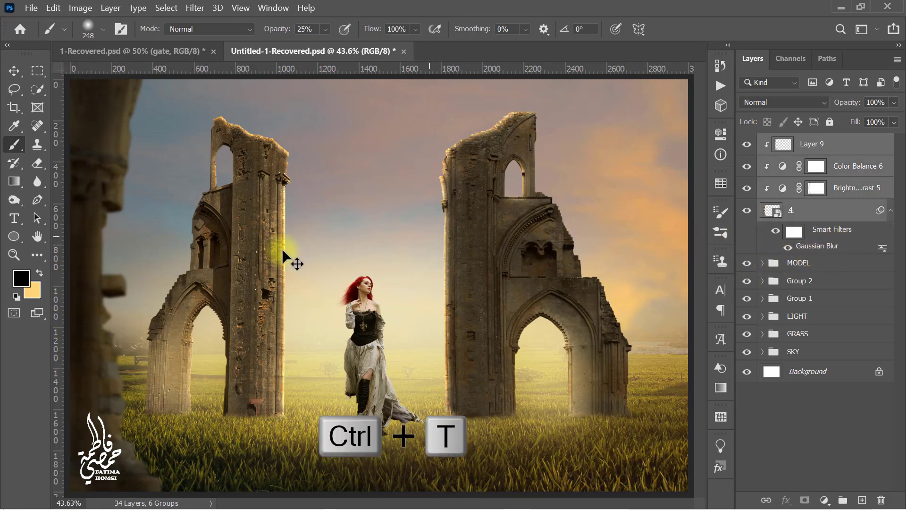
left_click_drag(109, 271, 100, 274)
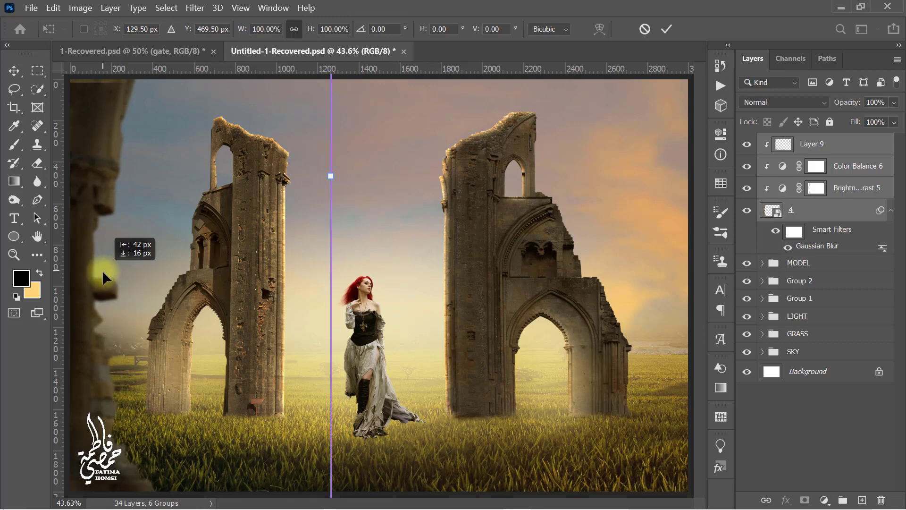
left_click_drag(332, 176, 346, 175)
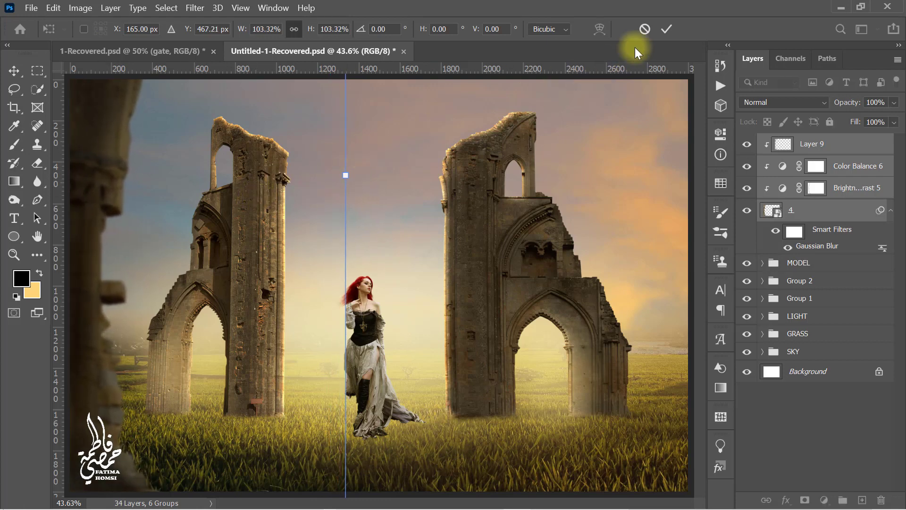
left_click(665, 30)
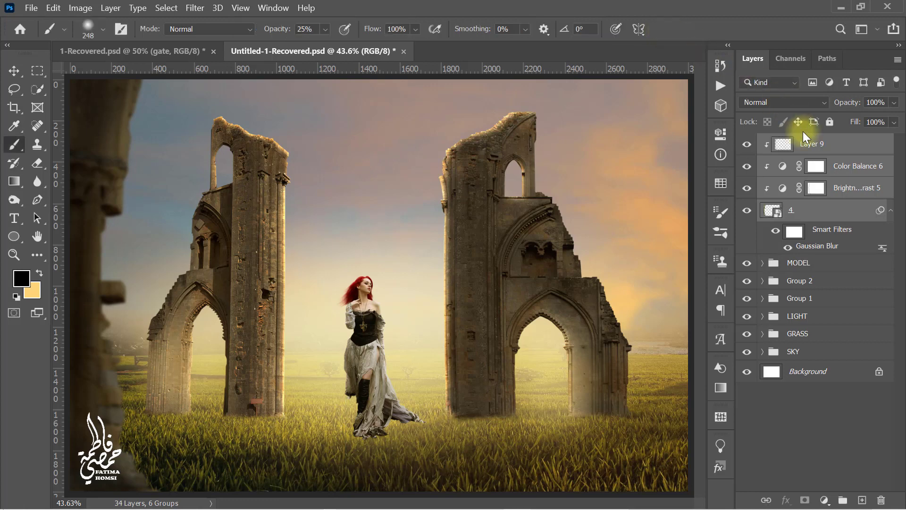
- Compare the pillar with and without its Brightness/Contrast adjustment, and paint black at 25% opacity on that mask along the inner edge
left_click(817, 189)
left_click(748, 188)
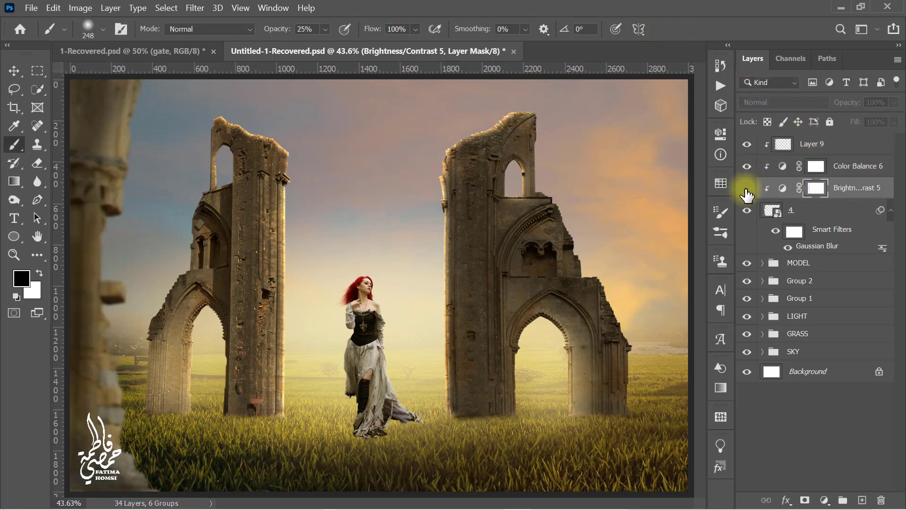
left_click(747, 189)
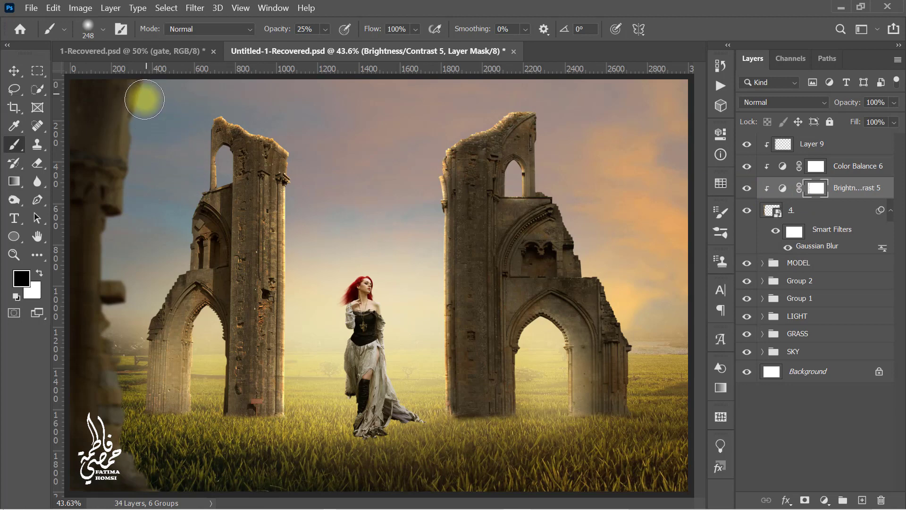
mouse_move(145, 99)
left_mouse_down()
mouse_move(115, 209)
mouse_move(126, 283)
mouse_move(117, 396)
mouse_move(162, 487)
left_mouse_up()
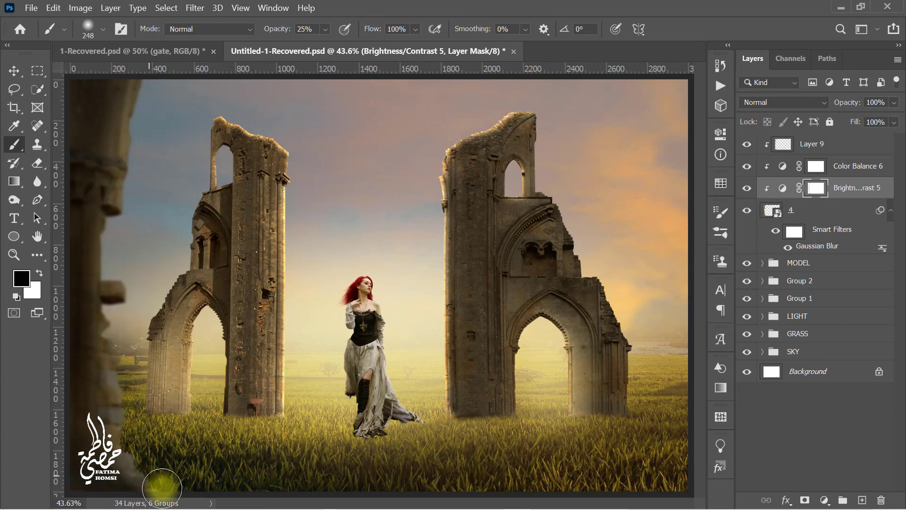
- Place the stone pillar image 5 above all layers, enlarged to about 227%, as a foreground column along the canvas's right edge
left_click(779, 145)
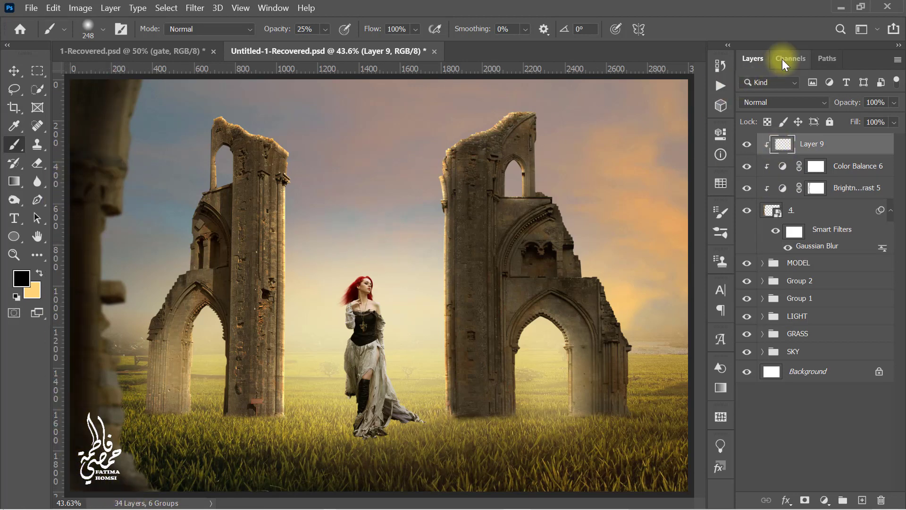
left_click(839, 10)
left_click_drag(430, 102, 627, 268)
left_click_drag(502, 285, 759, 277)
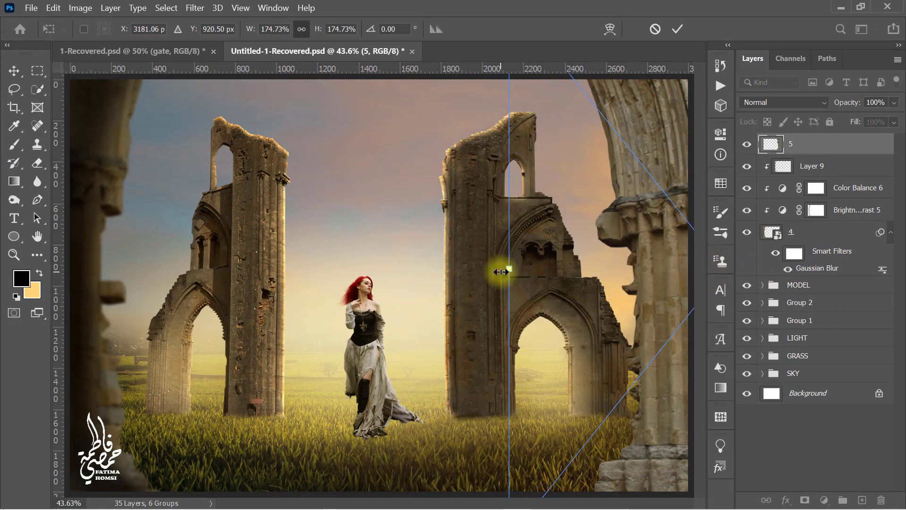
left_click_drag(503, 269, 390, 268)
left_click_drag(620, 266, 712, 234)
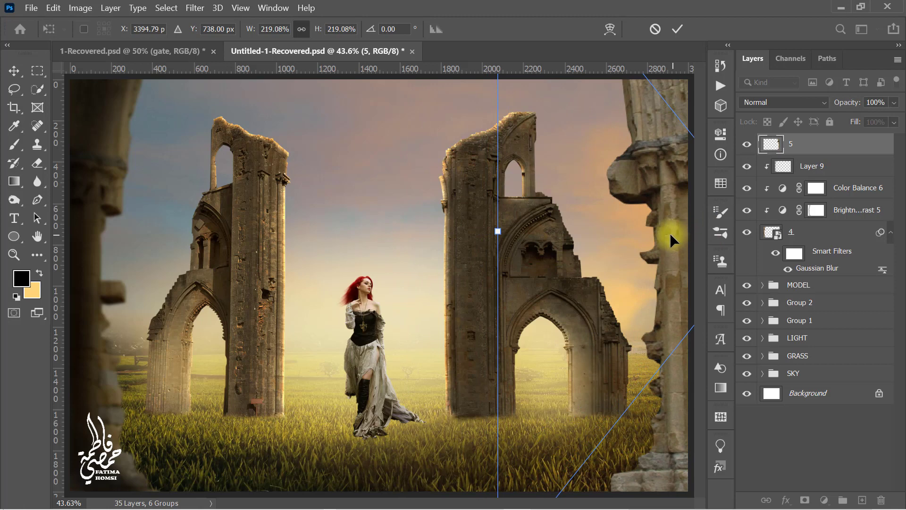
left_click_drag(498, 231, 472, 231)
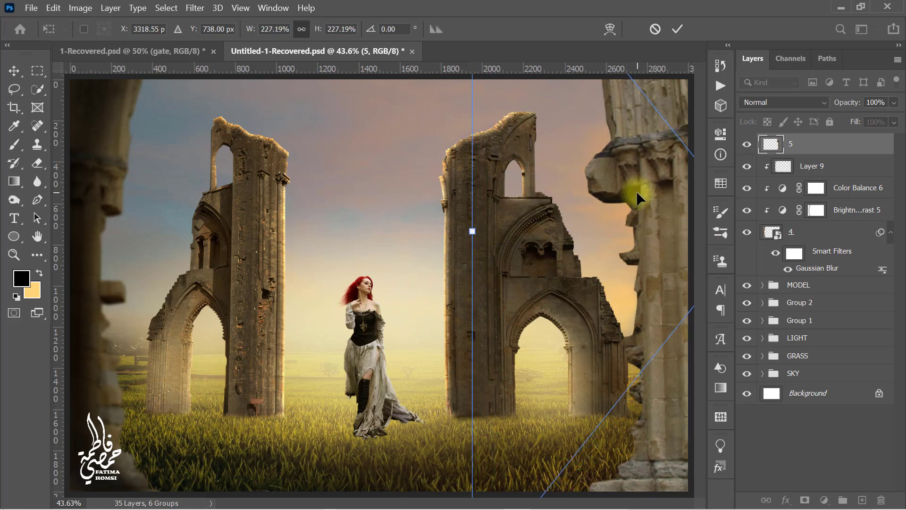
left_click_drag(636, 198, 654, 192)
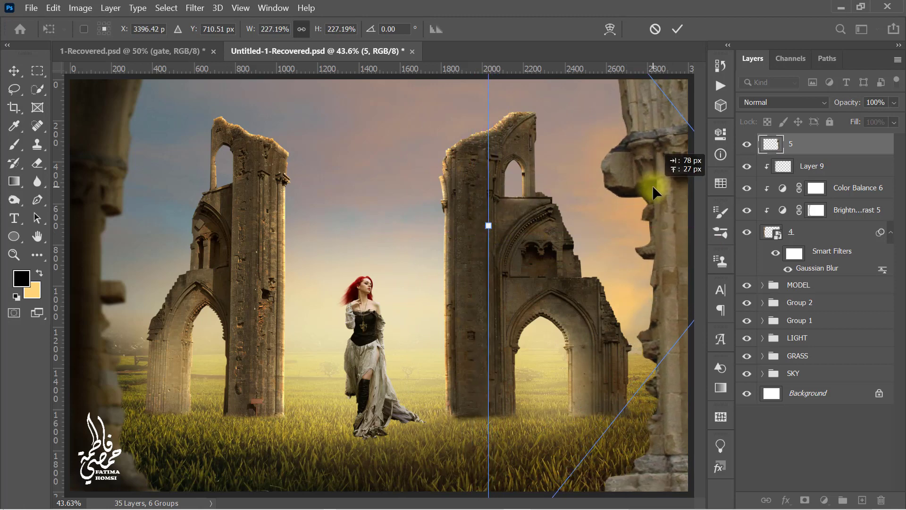
left_click(677, 30)
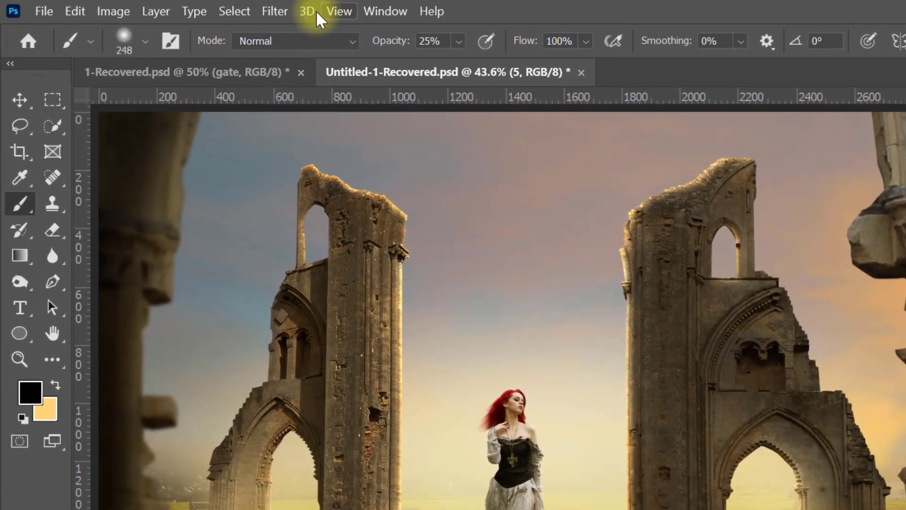
- Apply a Gaussian Blur with a 6-pixel radius to the right foreground pillar
left_click(199, 9)
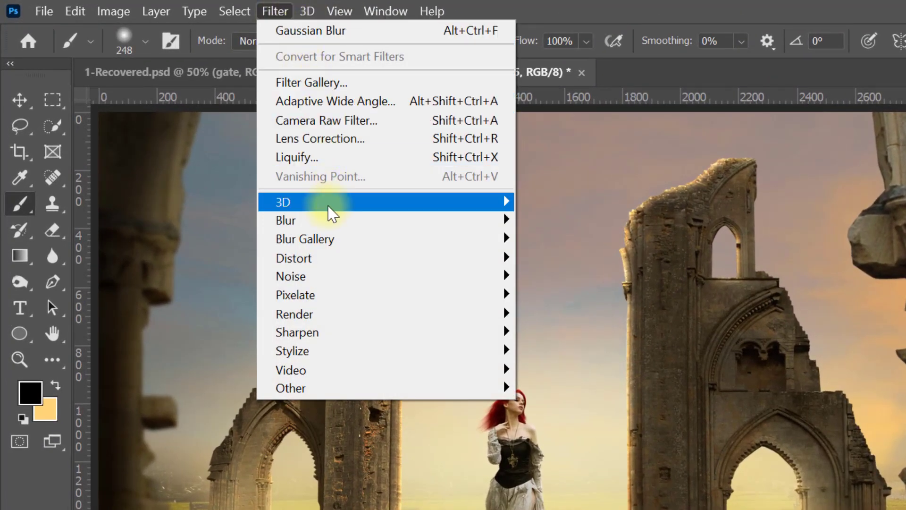
mouse_move(292, 227)
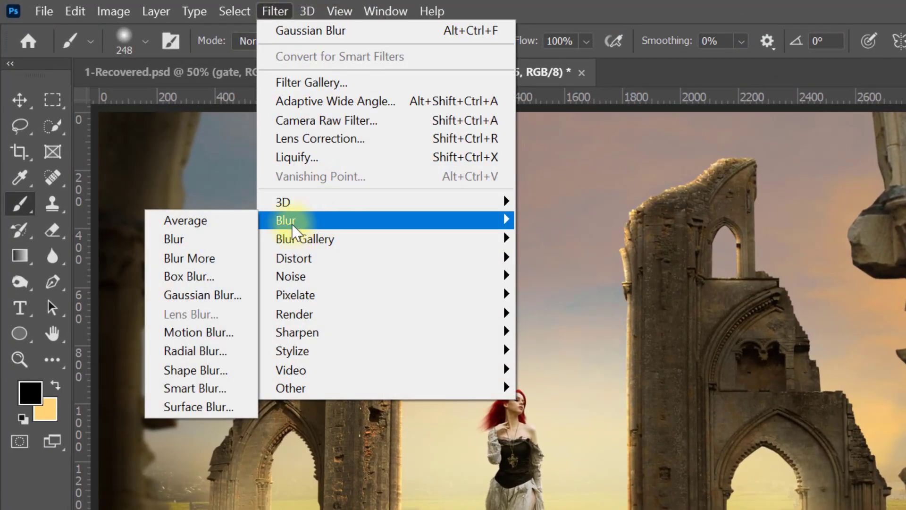
left_click(235, 296)
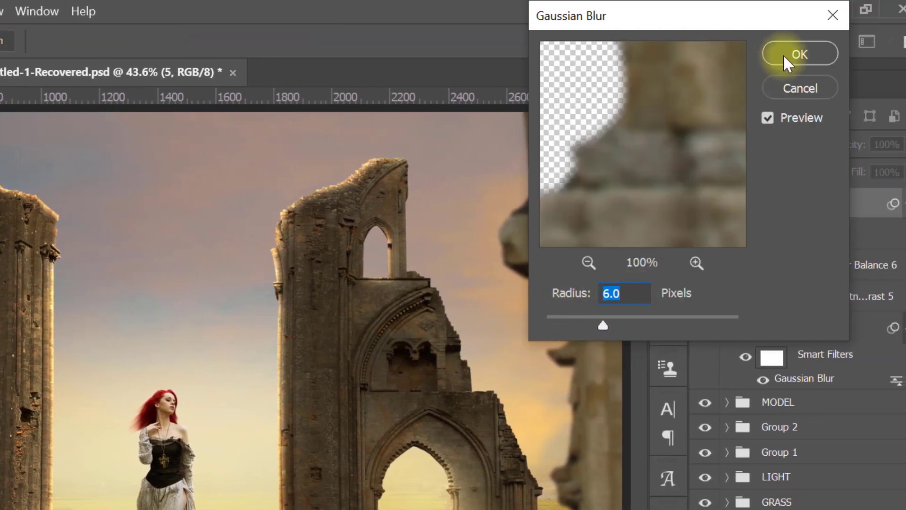
left_click(785, 56)
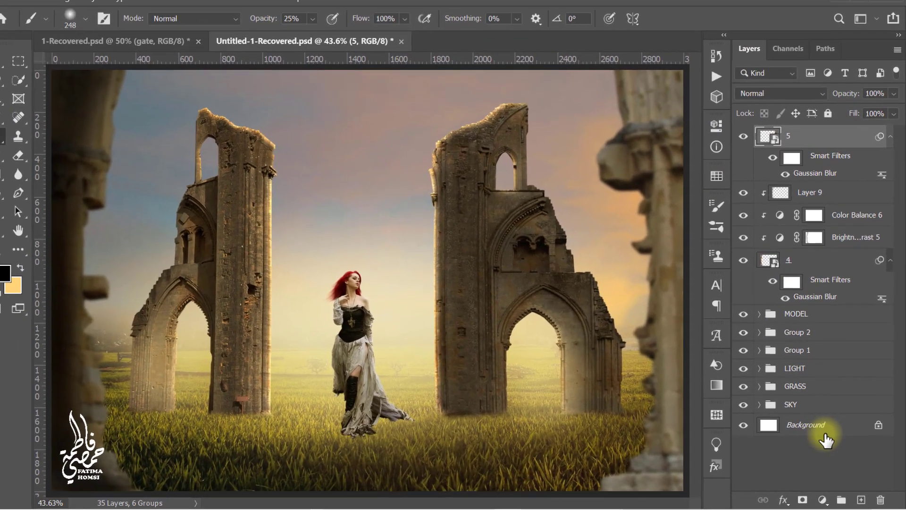
- Add a Brightness/Contrast adjustment clipped to the right foreground pillar, with brightness at -95 and contrast at 25
left_click(823, 499)
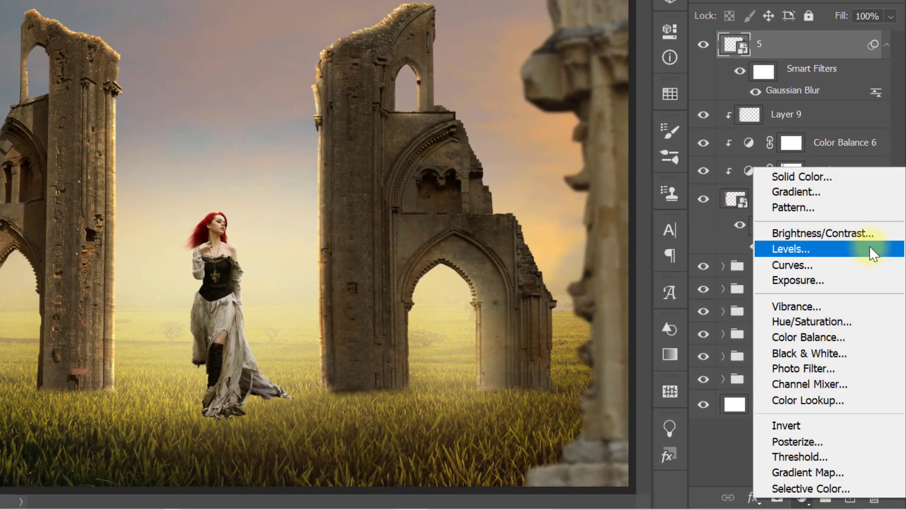
left_click(879, 232)
left_click(518, 349)
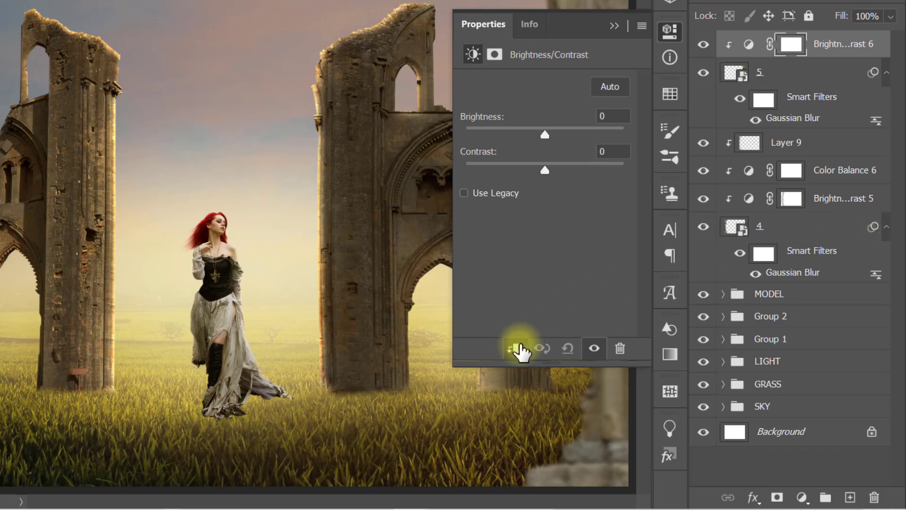
left_click_drag(543, 131, 495, 140)
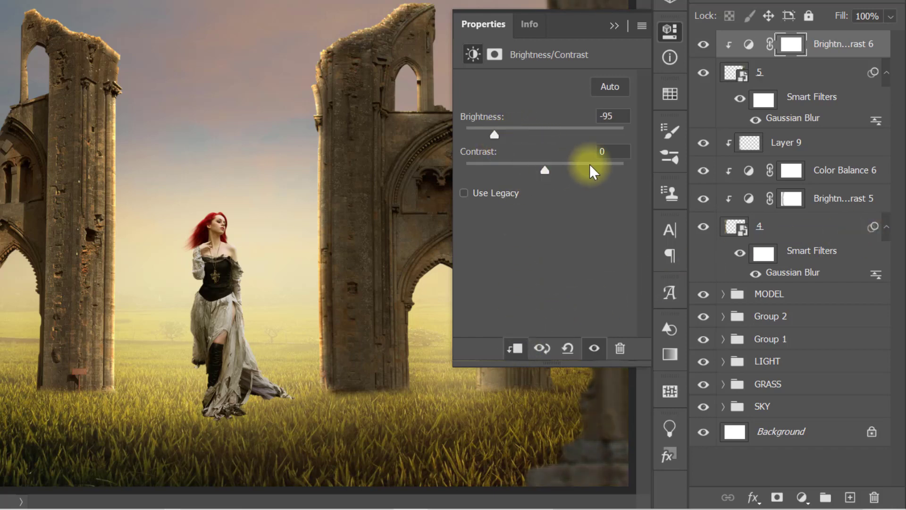
left_click(580, 150)
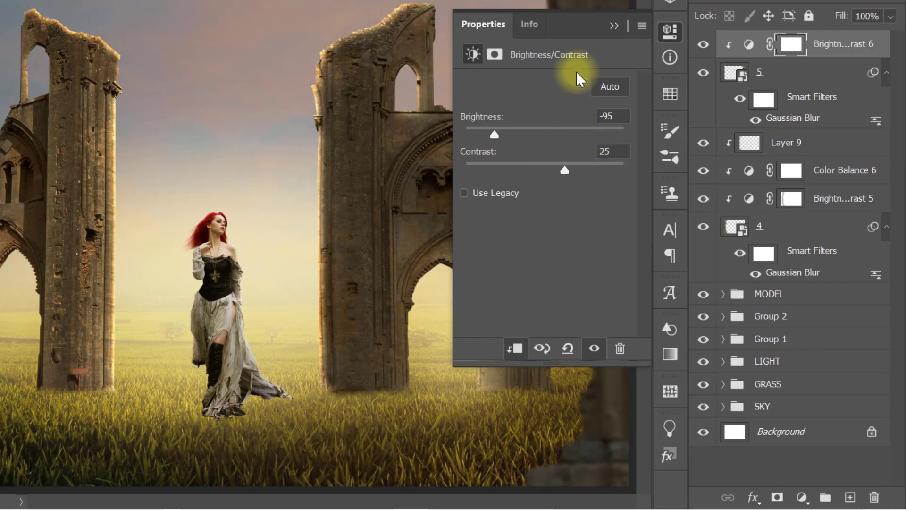
left_click(611, 25)
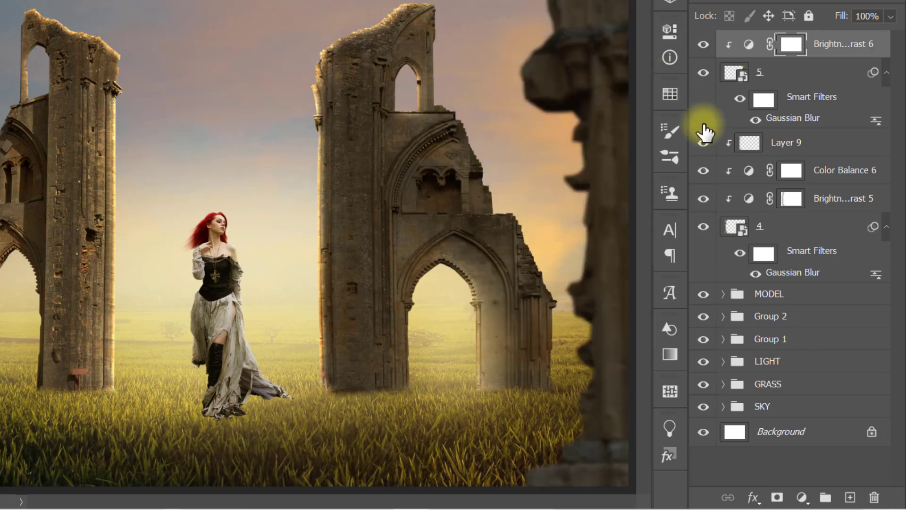
- Add a Color Balance adjustment clipped to the right foreground pillar, with midtones at +6 towards red and -15 towards yellow
left_click(801, 498)
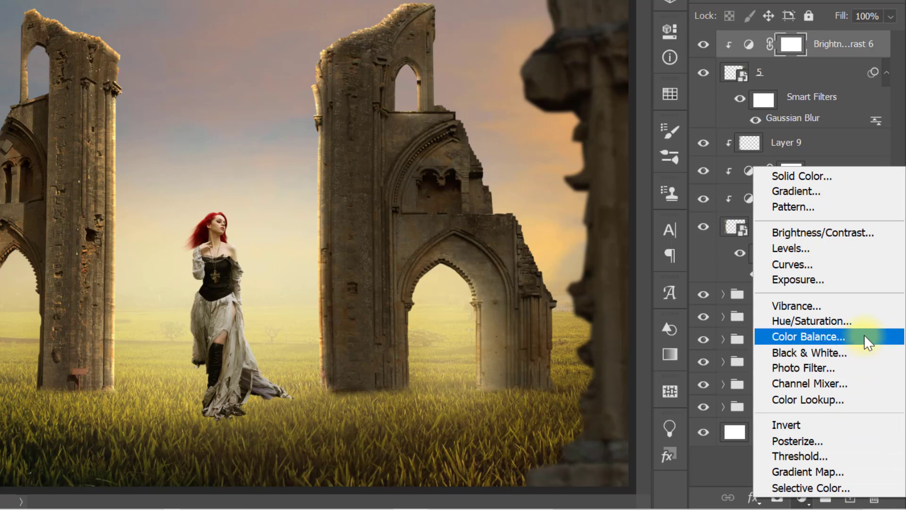
left_click(855, 336)
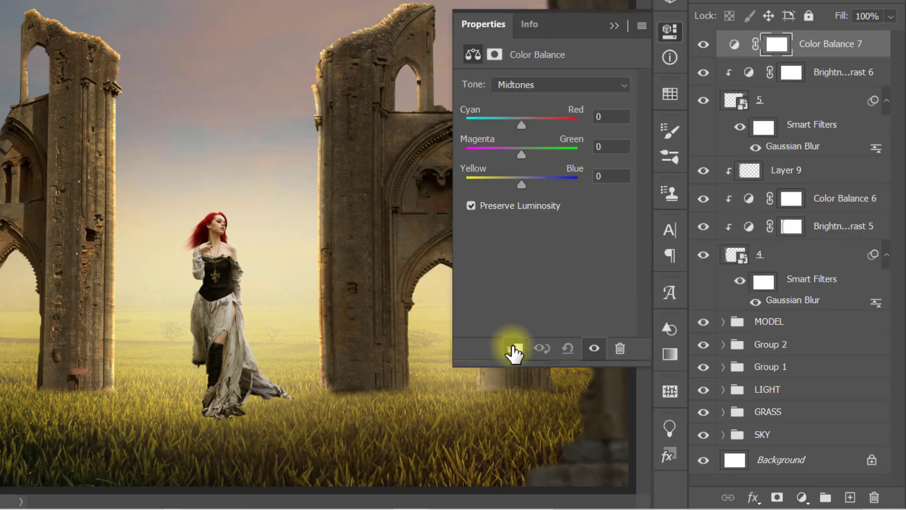
left_click_drag(519, 127, 524, 126)
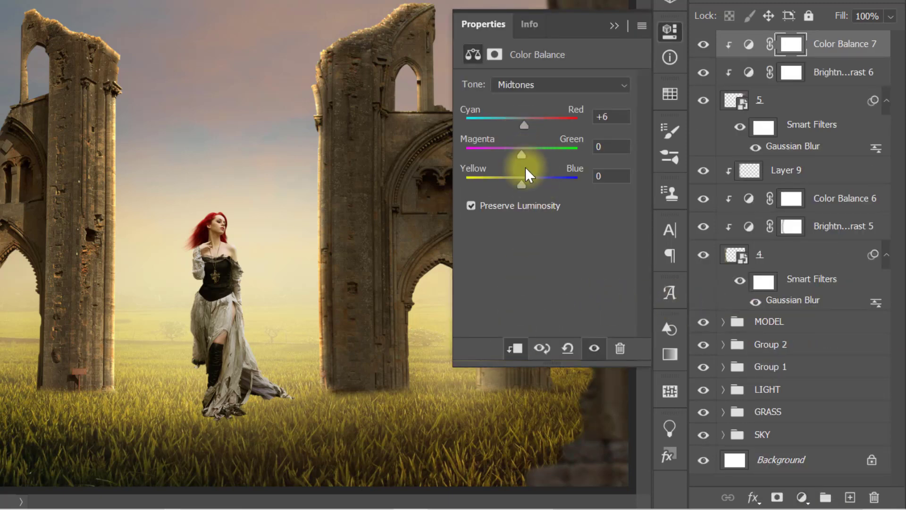
left_click_drag(521, 184, 512, 185)
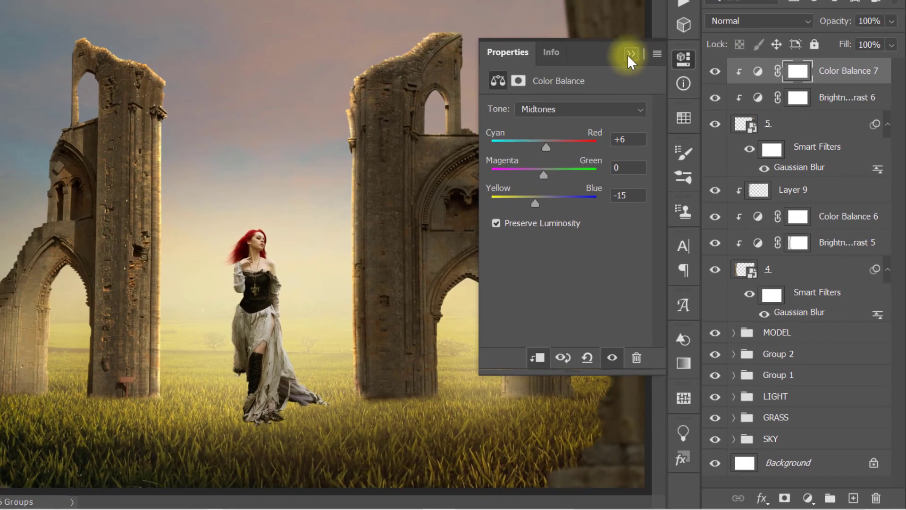
left_click(631, 54)
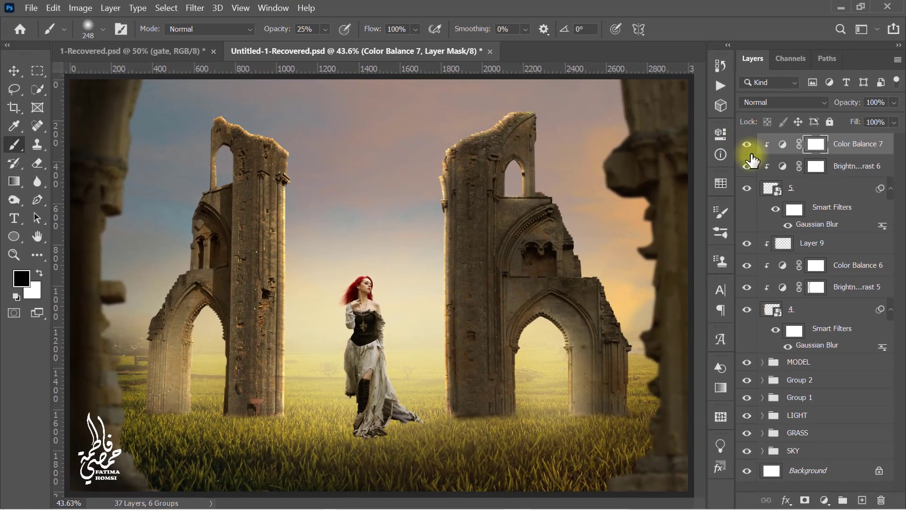
- Compare the right pillar with and without its Brightness/Contrast adjustment, and paint black at 25% opacity on that mask along the inner edge
left_click(746, 166)
left_click(745, 167)
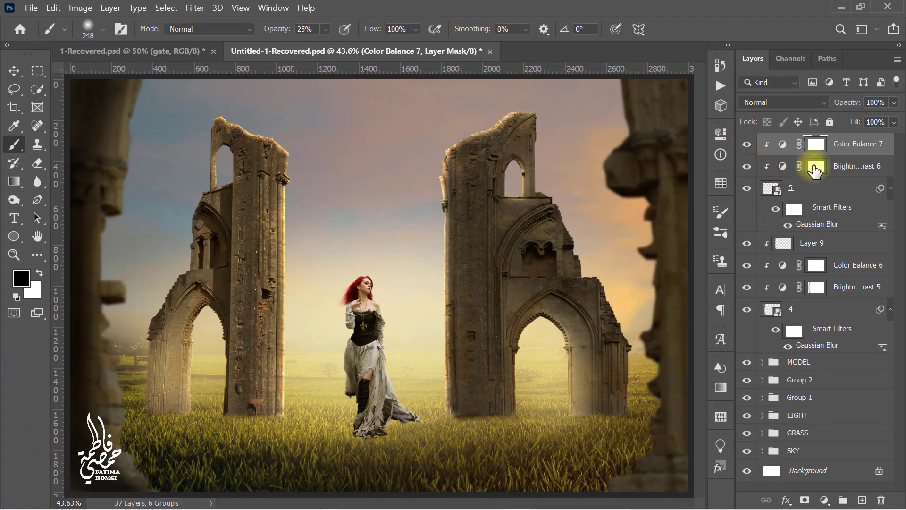
left_click(814, 165)
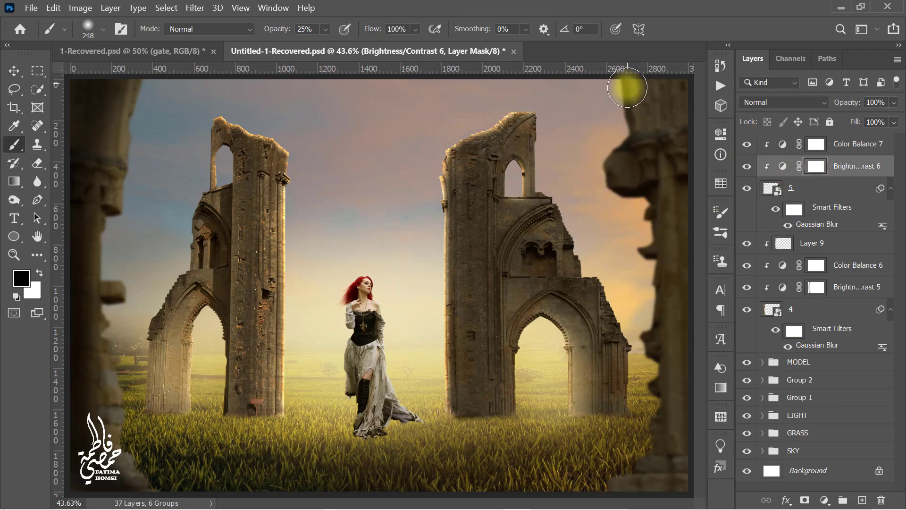
mouse_move(628, 88)
left_mouse_down()
mouse_move(635, 114)
mouse_move(607, 177)
mouse_move(653, 233)
mouse_move(636, 441)
mouse_move(606, 476)
mouse_move(644, 430)
mouse_move(637, 194)
mouse_move(602, 160)
mouse_move(619, 100)
mouse_move(606, 170)
mouse_move(642, 219)
mouse_move(644, 399)
mouse_move(623, 465)
mouse_move(598, 478)
left_mouse_up()
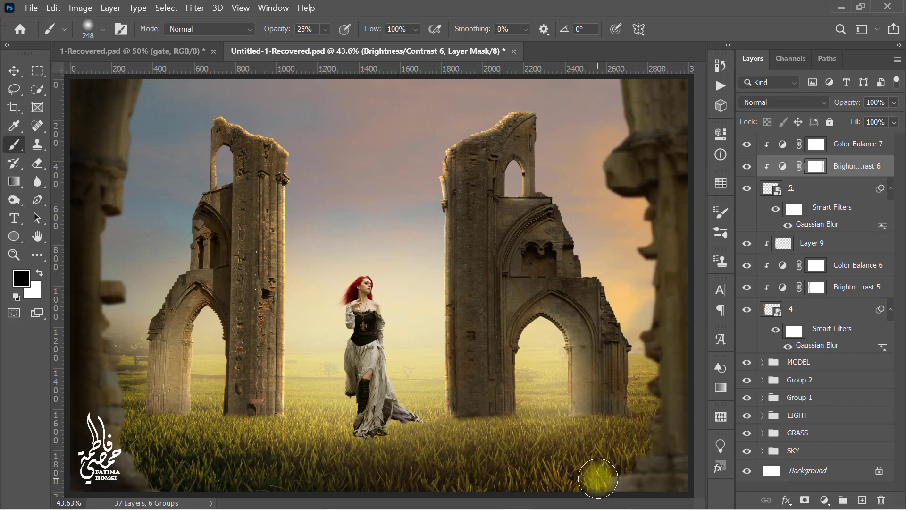
- Add a new empty layer above the right pillar's Color Balance adjustment and clip it to the pillar
left_click(784, 150)
left_click(862, 499)
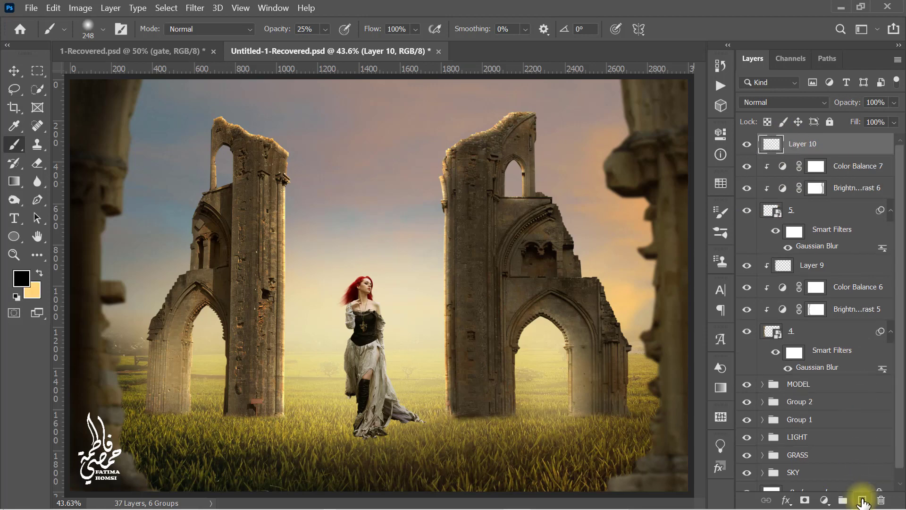
right_click(846, 149)
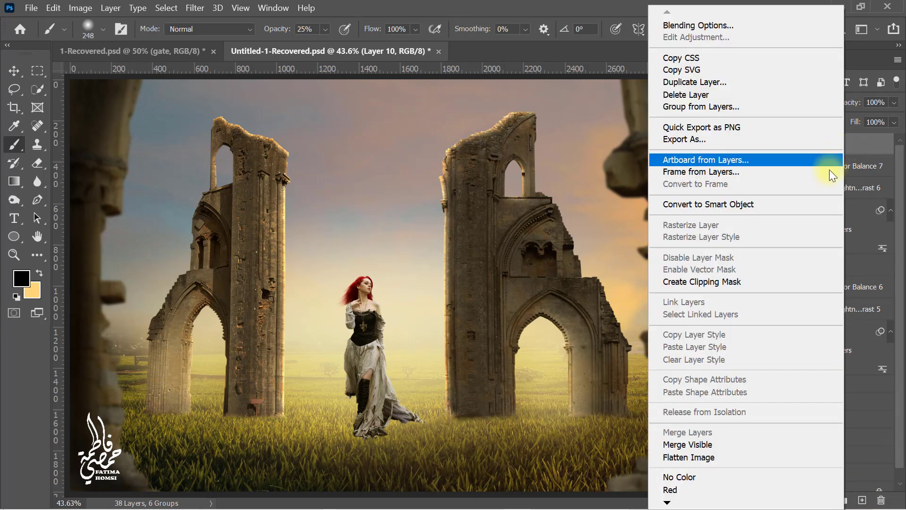
left_click(781, 281)
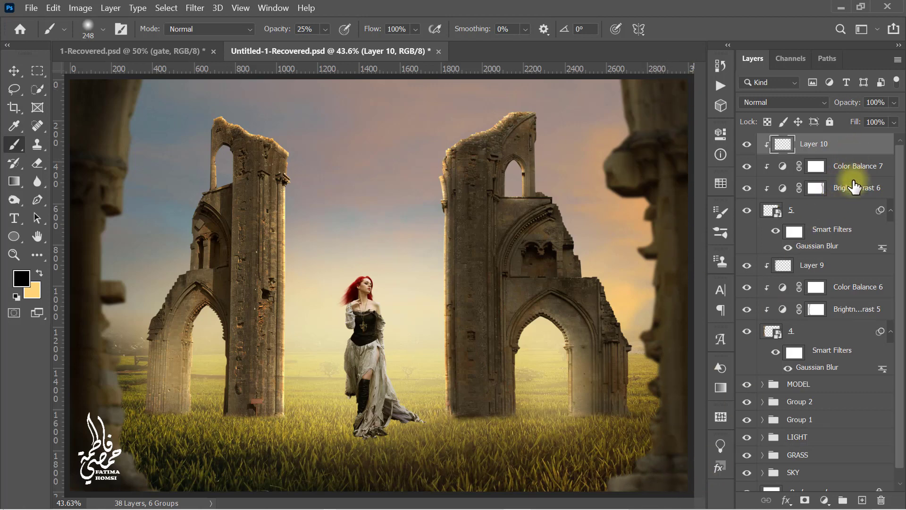
- Group all layers of the two foreground pillars, from the new clipped layer down to image 4
key("shift")
left_click(845, 369, "shift")
key("ctrl+g")
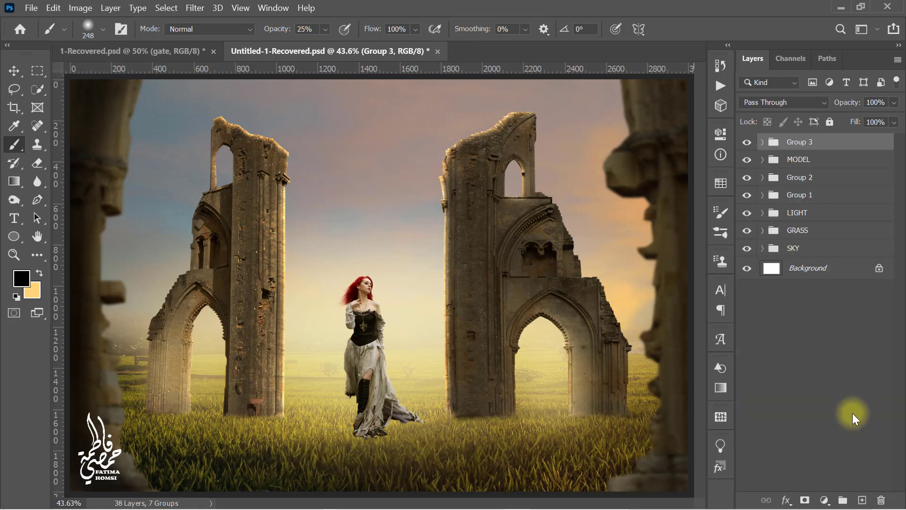
- Paint black shadows at 100% opacity on the grass before the ruins and woman, on a new layer placed directly above the LIGHT group
key("e")
left_click(862, 500)
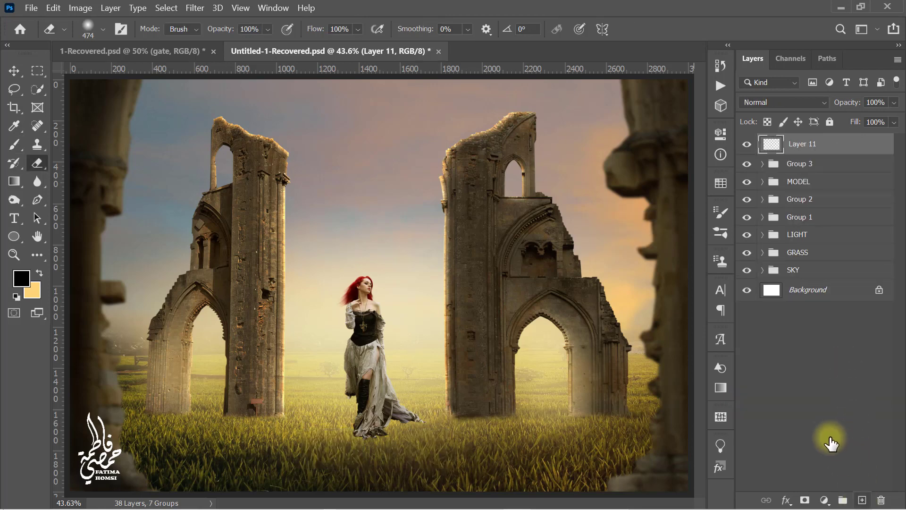
left_click(14, 145)
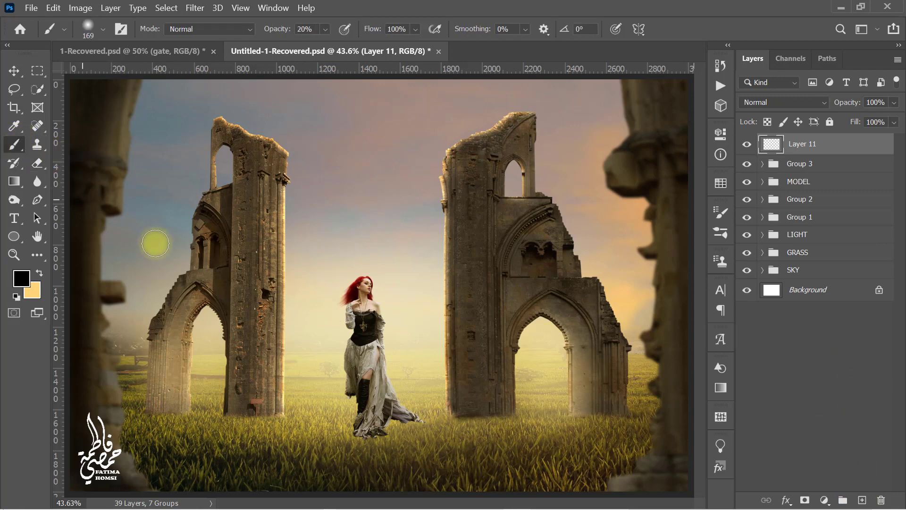
left_click_drag(270, 32, 387, 41)
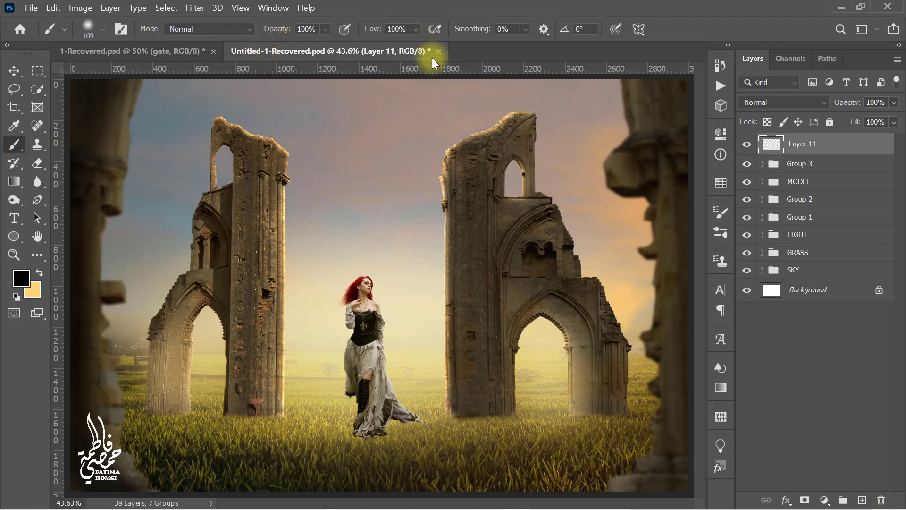
mouse_move(473, 403)
left_mouse_down()
mouse_move(508, 401)
mouse_move(482, 445)
mouse_move(495, 496)
left_mouse_up()
left_click_drag(847, 151, 855, 224)
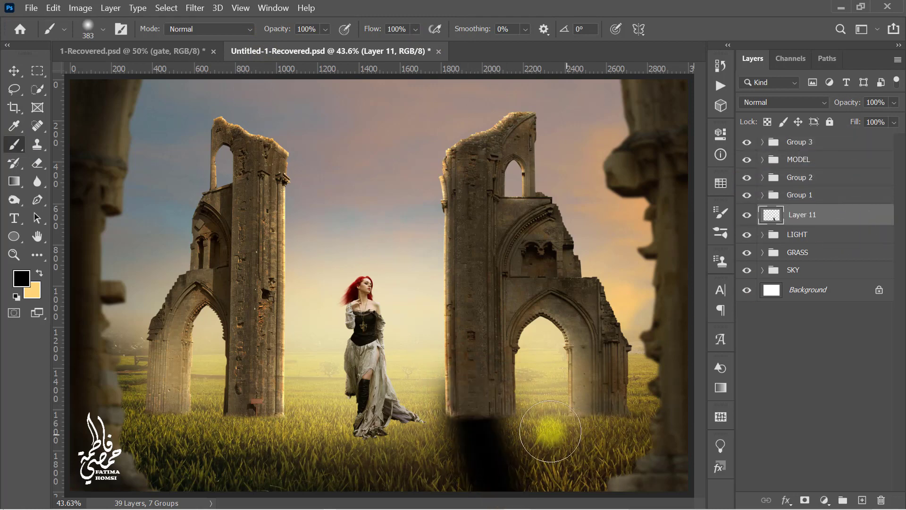
mouse_move(546, 429)
left_mouse_down()
mouse_move(526, 460)
mouse_move(548, 506)
left_mouse_up()
mouse_move(589, 408)
left_mouse_down()
mouse_move(636, 490)
mouse_move(632, 443)
mouse_move(661, 500)
left_mouse_up()
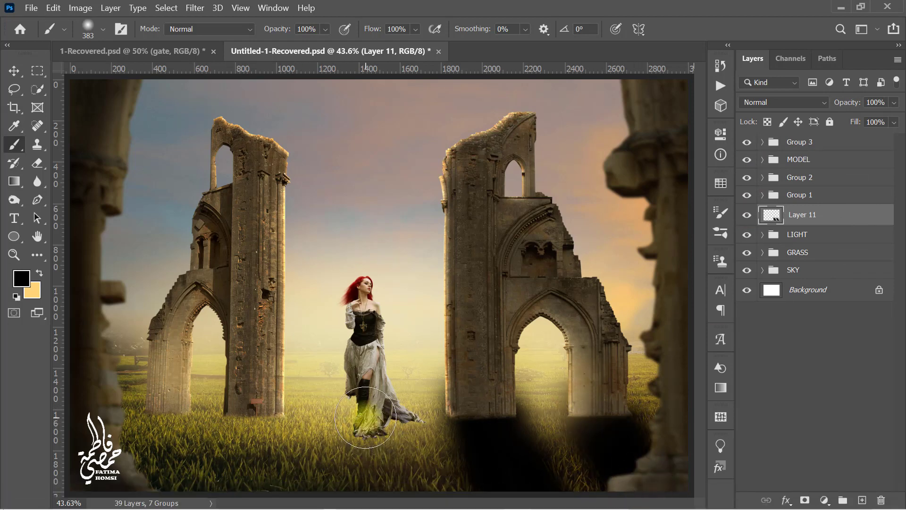
mouse_move(366, 417)
left_mouse_down()
mouse_move(381, 500)
mouse_move(391, 435)
mouse_move(387, 476)
mouse_move(363, 474)
mouse_move(250, 418)
mouse_move(237, 509)
mouse_move(268, 437)
mouse_move(237, 496)
mouse_move(210, 449)
mouse_move(169, 417)
mouse_move(144, 493)
left_mouse_up()
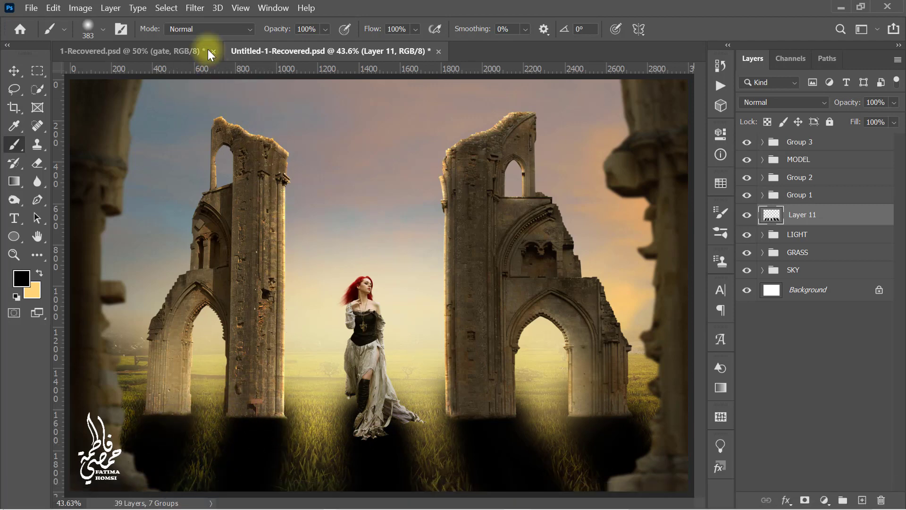
- Apply a Gaussian Blur with a 50-pixel radius to the shadow layer and set the layer's opacity to 50%
left_click(194, 8)
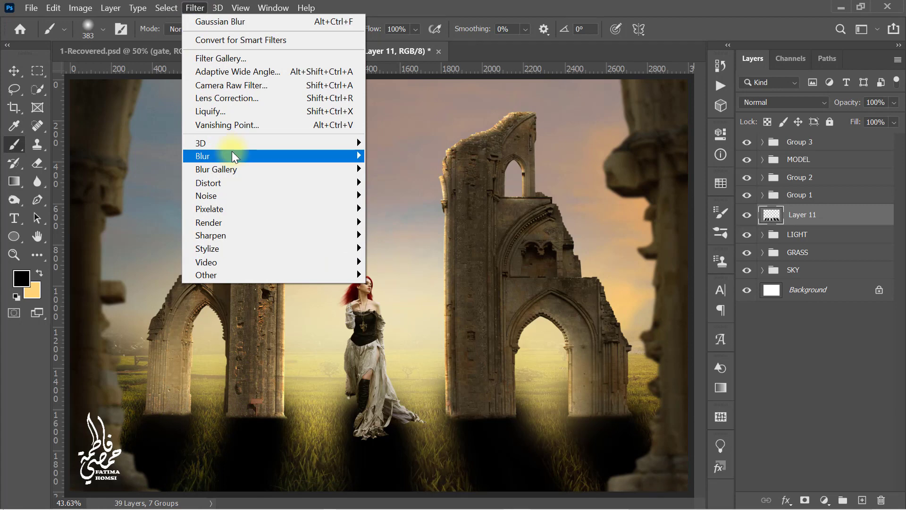
mouse_move(233, 156)
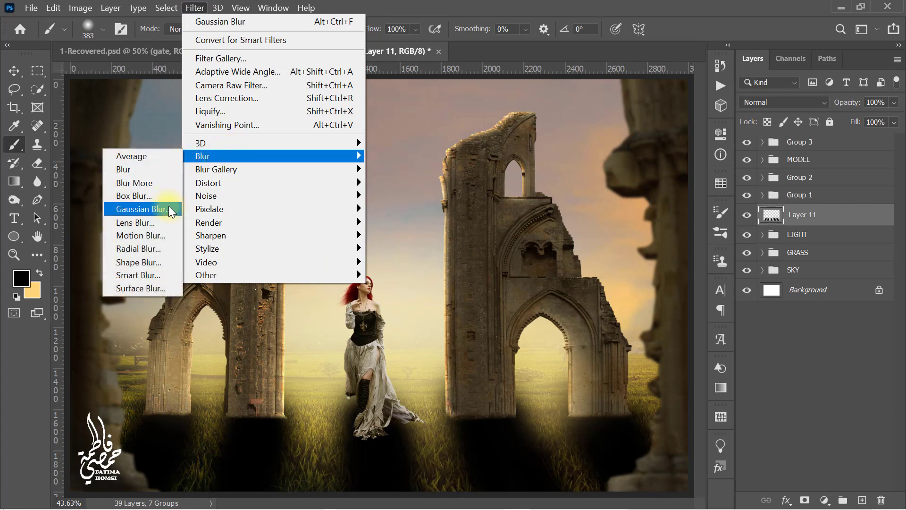
left_click(141, 208)
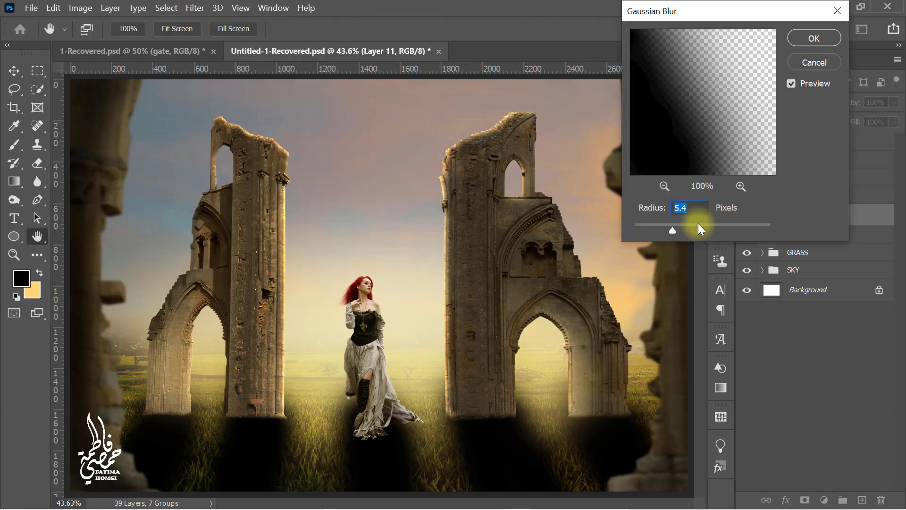
left_click_drag(699, 208, 656, 208)
type("50")
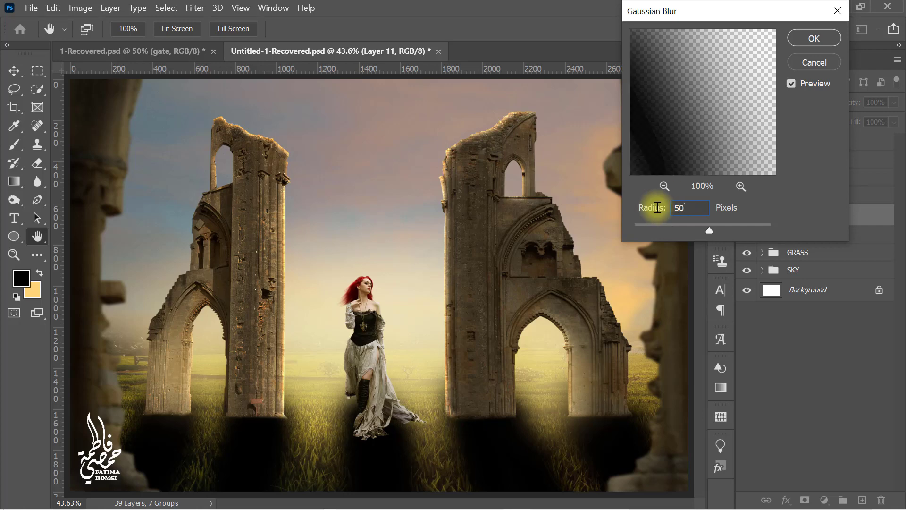
left_click(808, 41)
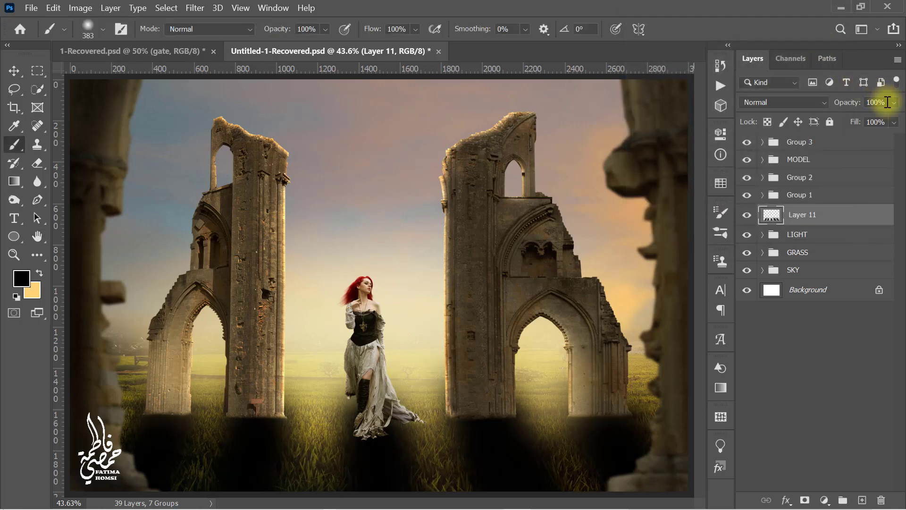
left_click_drag(888, 102, 843, 103)
type("50")
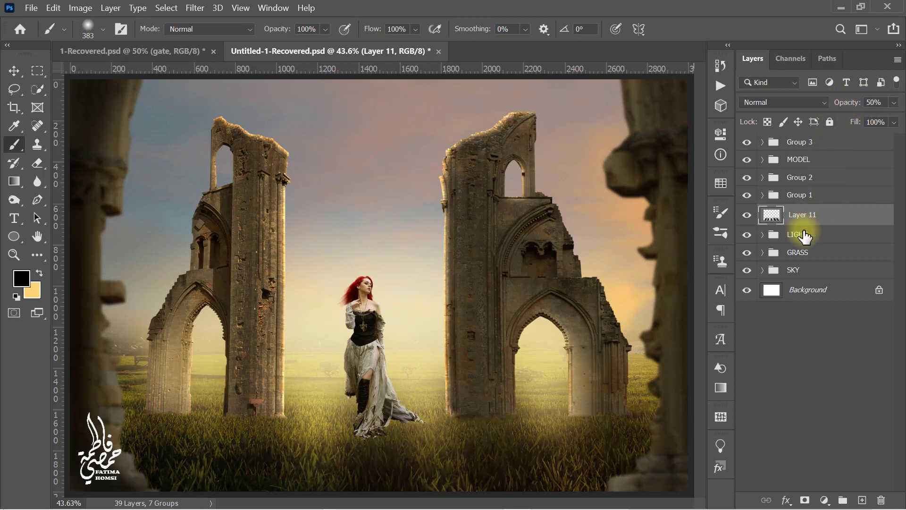
- Add a mask to the shadow layer and paint black at 60% opacity over the lit gaps between the shadows
left_click(805, 499)
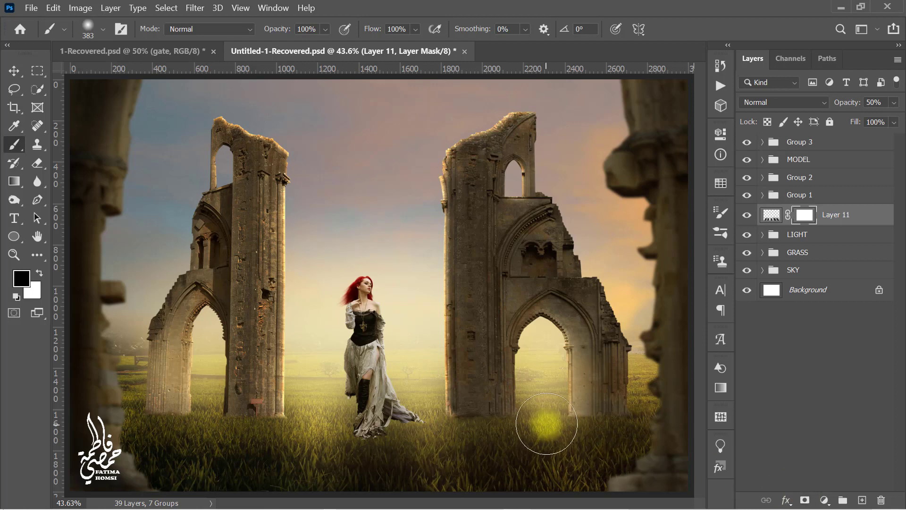
right_click(540, 380, "alt")
left_click_drag(523, 380, 518, 380)
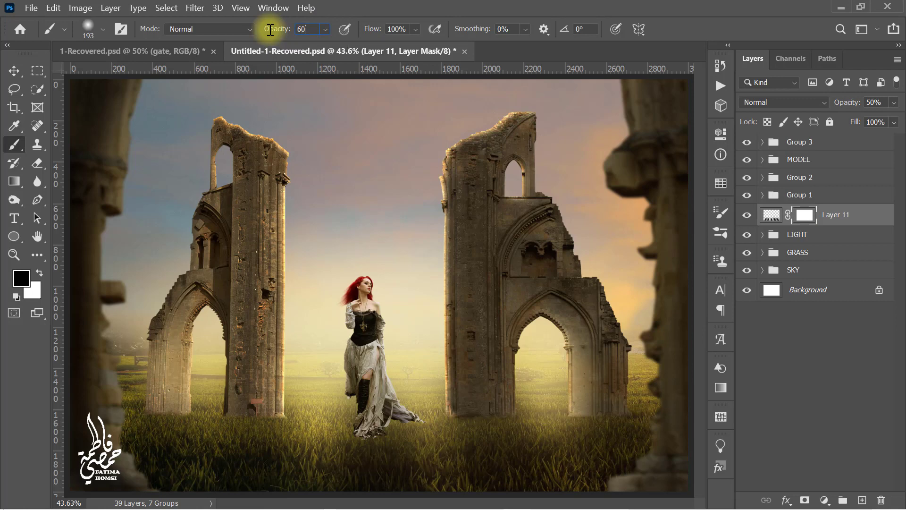
right_click(535, 401, "alt")
left_click_drag(545, 415, 555, 473)
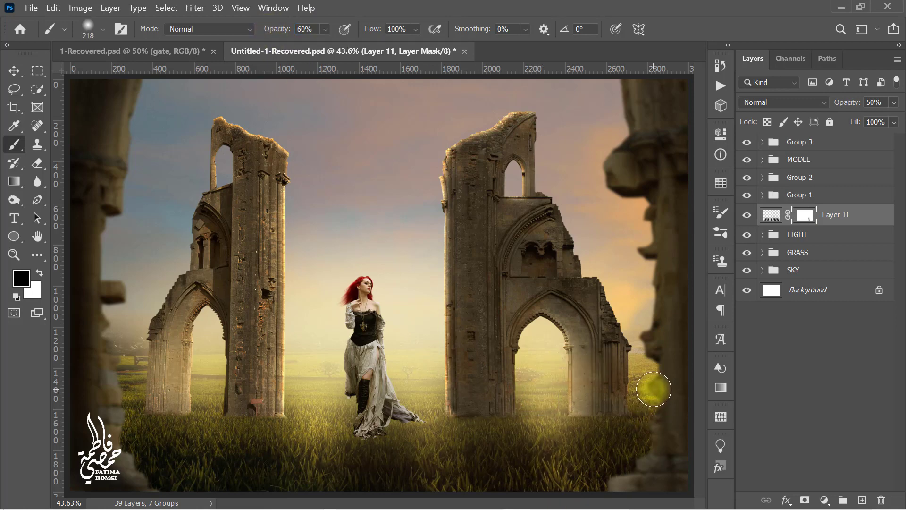
left_click_drag(655, 390, 708, 465)
right_click(428, 392, "alt")
left_click_drag(425, 394, 455, 503)
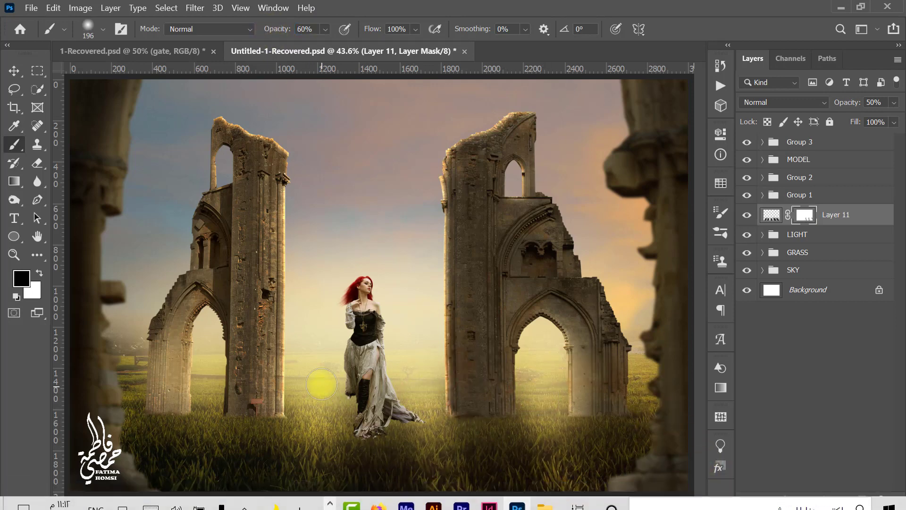
left_click_drag(321, 385, 322, 457)
left_click_drag(215, 391, 204, 437)
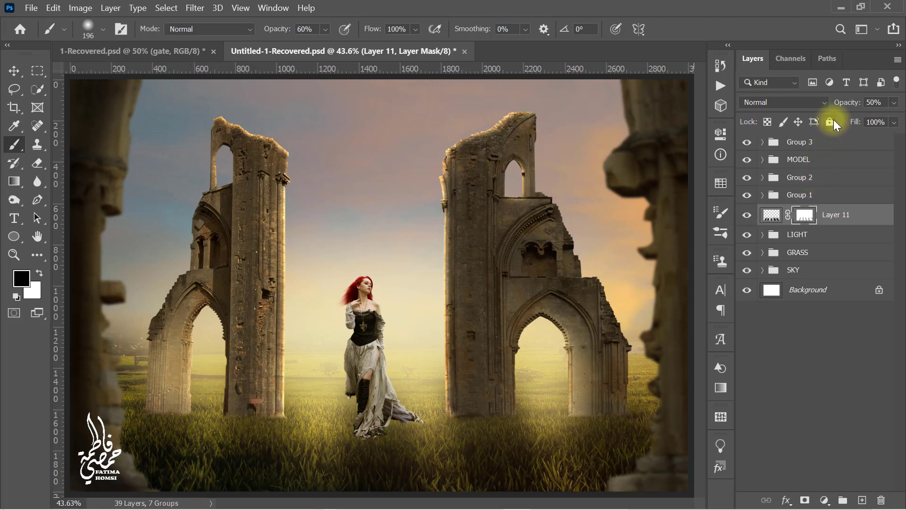
- Stamp all visible layers into a merged layer above the topmost group and convert it to a Smart Object
left_click(844, 142)
key("ctrl+alt+shift+e")
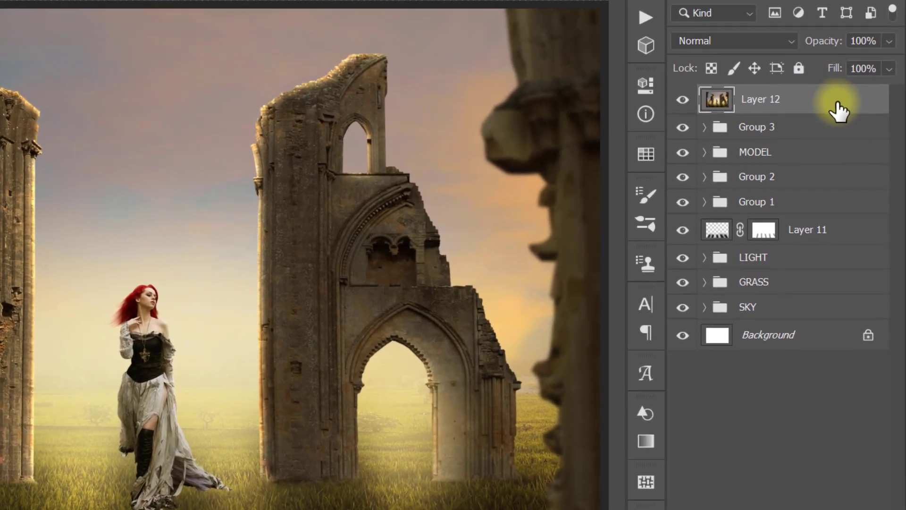
right_click(855, 146)
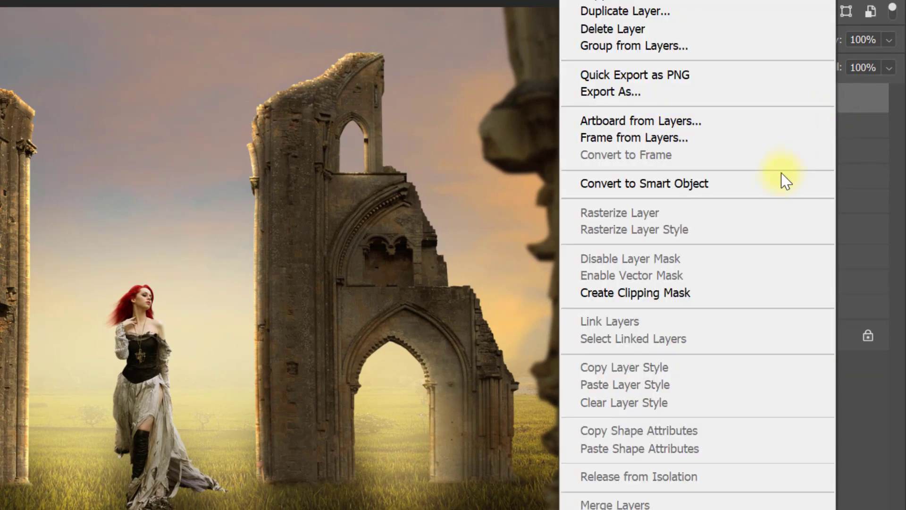
left_click(775, 181)
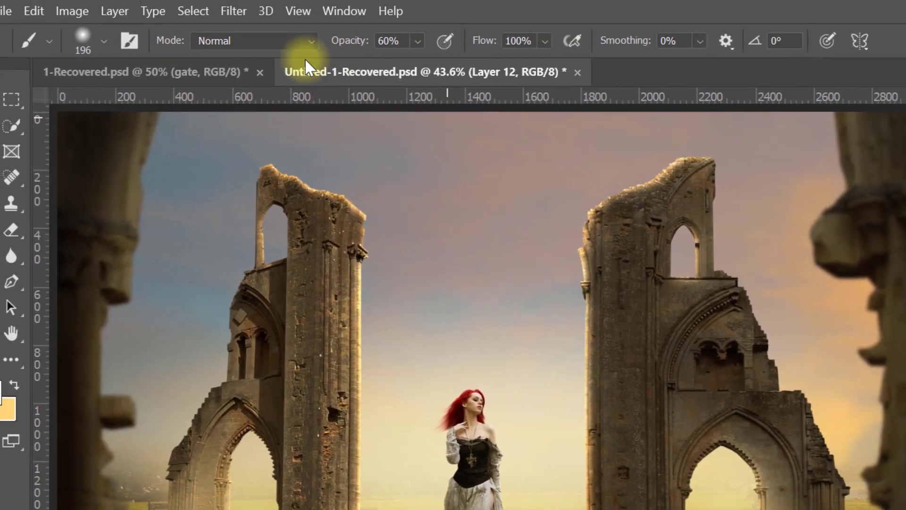
- Open the Camera Raw Filter on the merged layer and set Temperature to +10 and Tint to +25
left_click(232, 11)
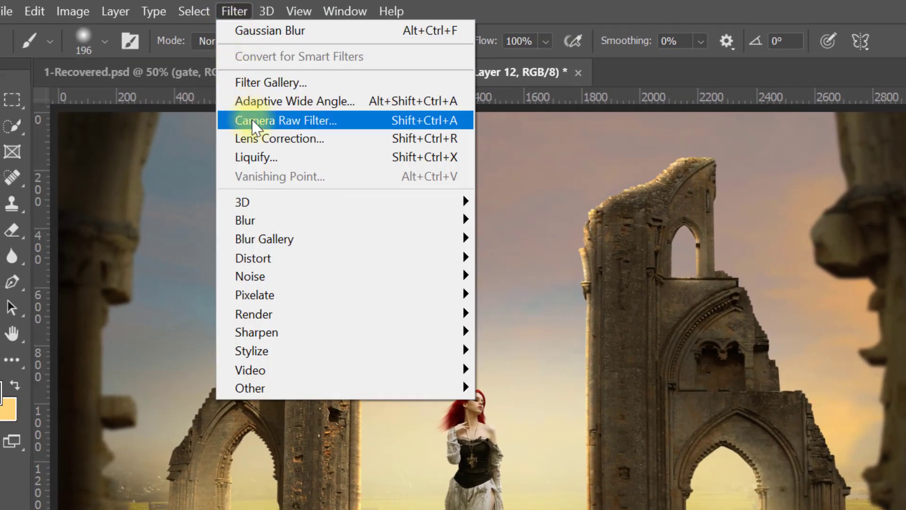
left_click(358, 125)
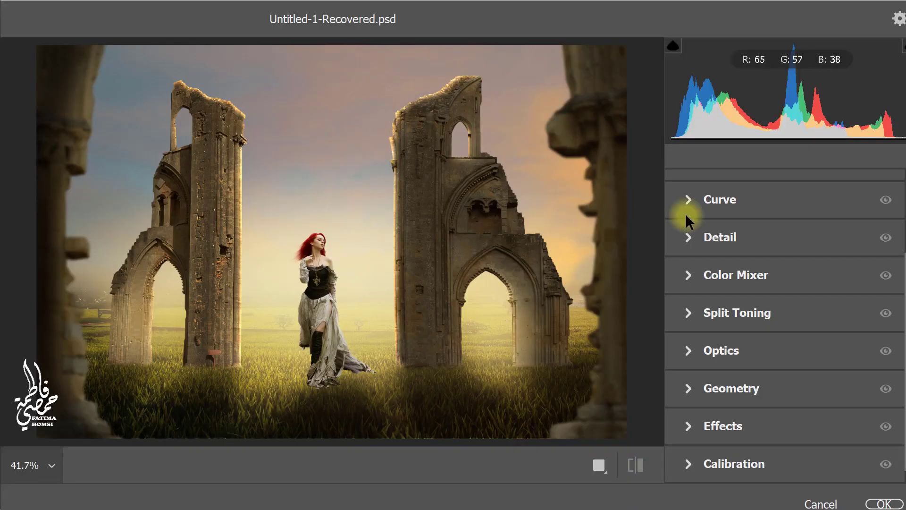
scroll(899, 306, "up", 1)
scroll(900, 305, "up", 4)
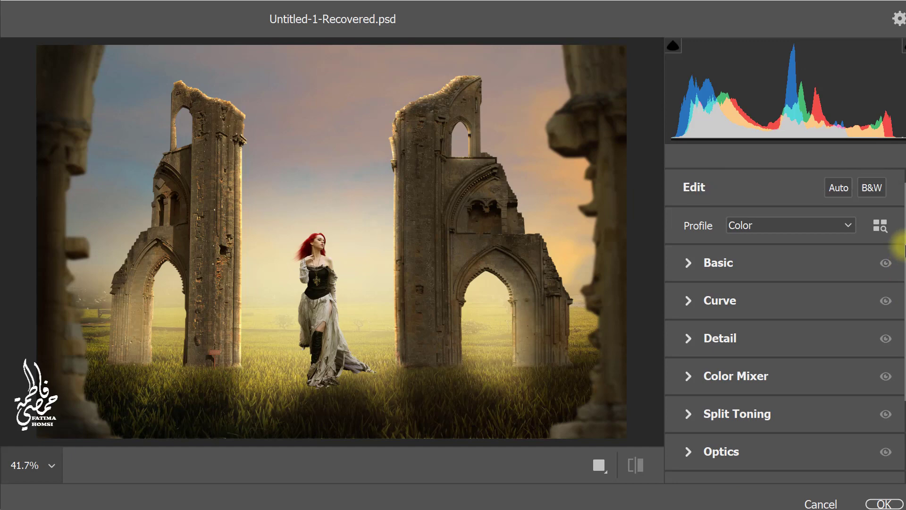
left_click(688, 265)
left_click(865, 246)
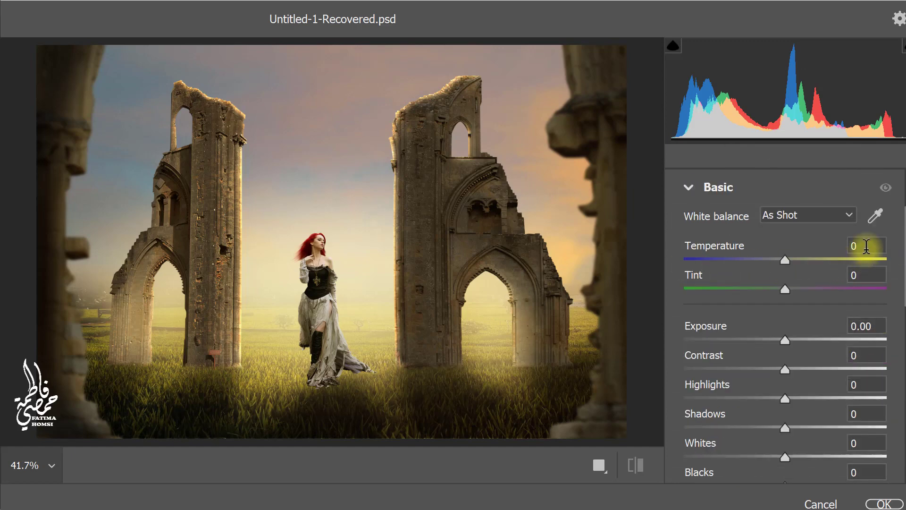
type("10")
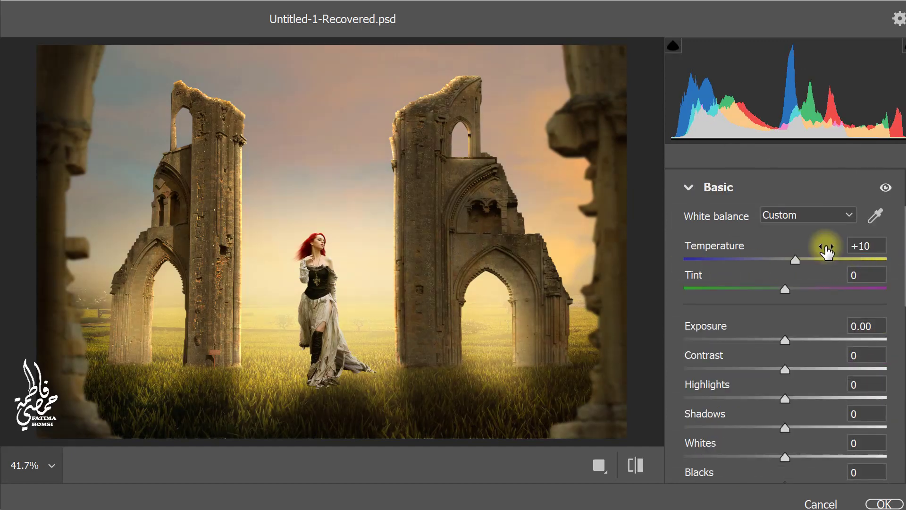
left_click(870, 273)
type("25")
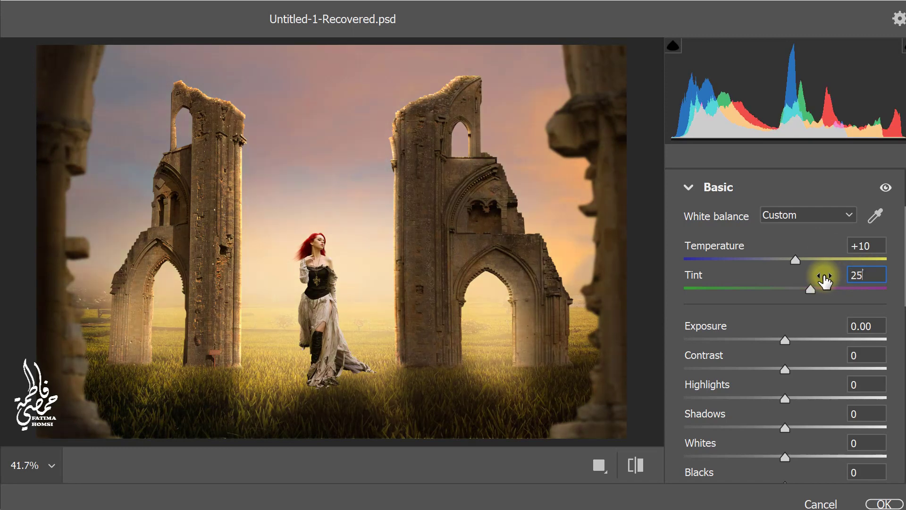
left_click(690, 187)
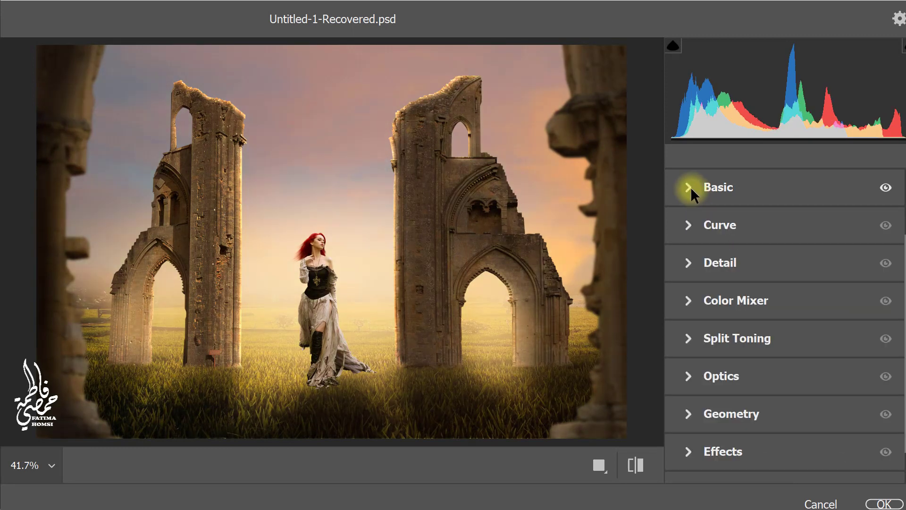
- Raise the red channel curve's midpoint slightly, from input 125 to output 130, and apply the Camera Raw grading
left_click(688, 222)
left_click(776, 223)
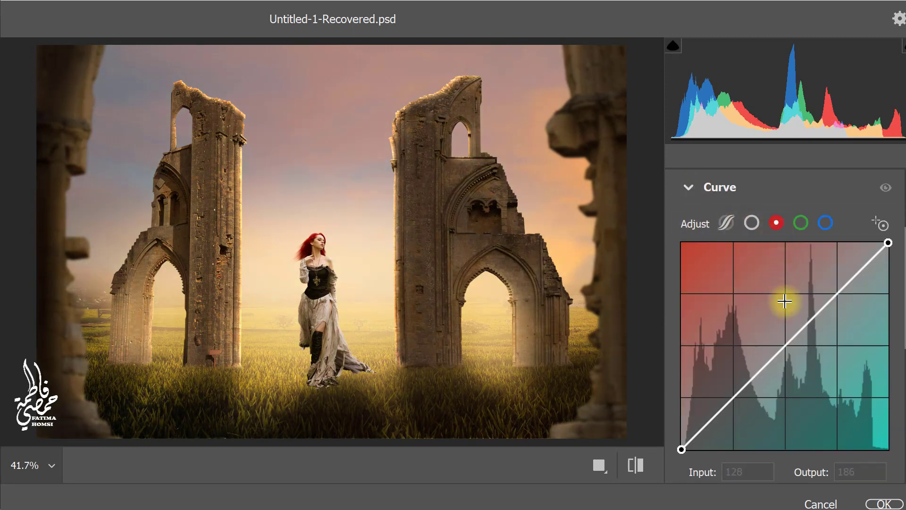
left_click(782, 343)
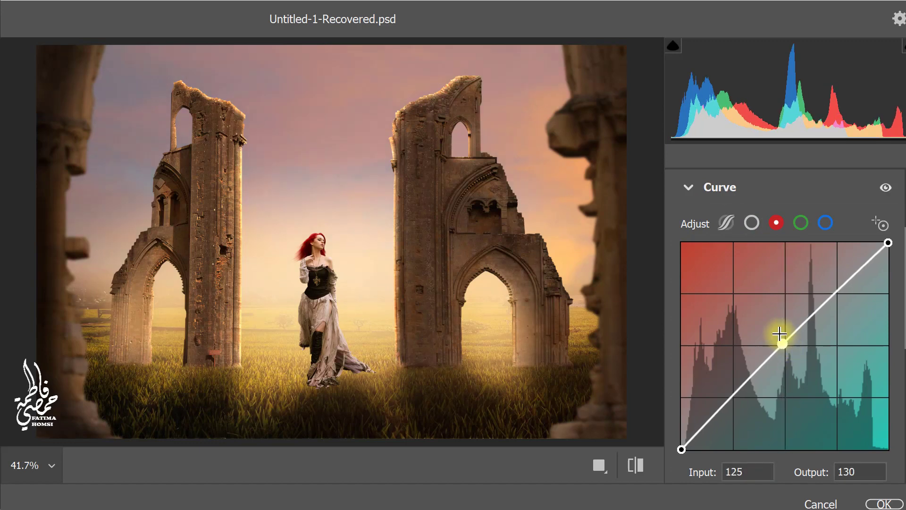
left_click(689, 189)
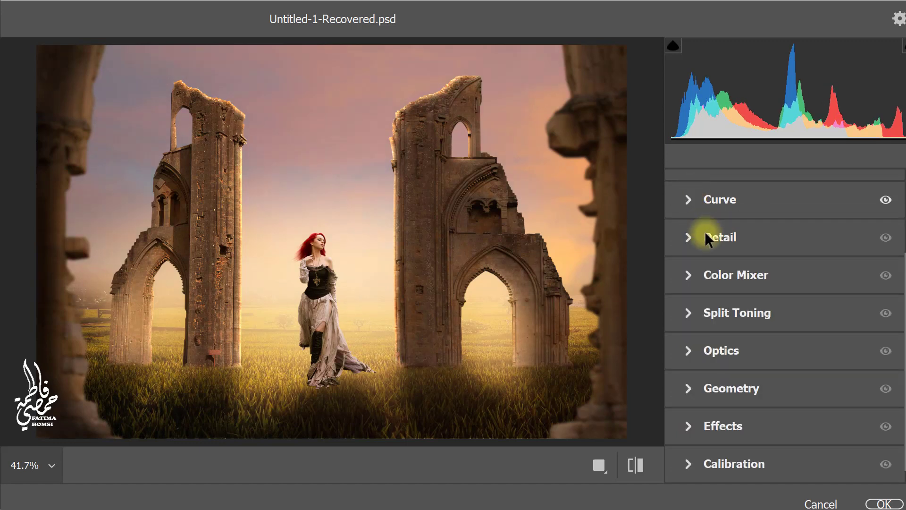
left_click(883, 504)
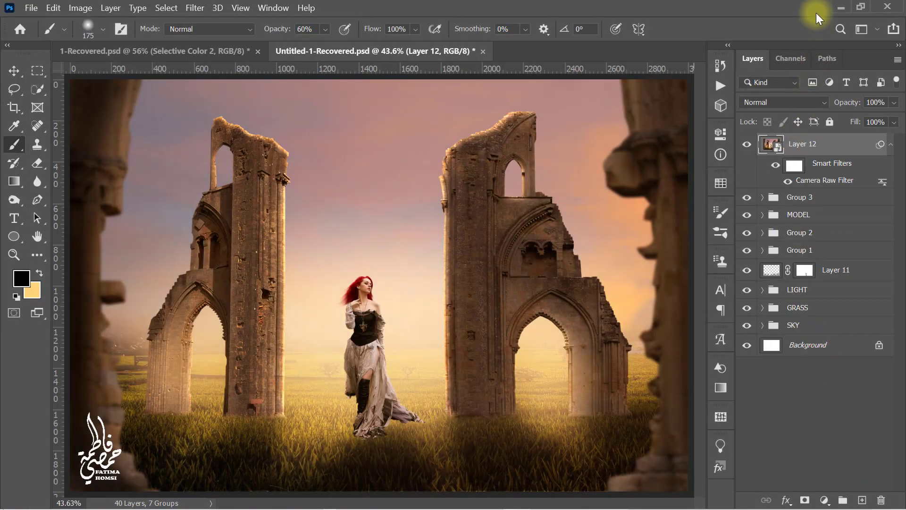
- Place the birds PNG above the merged layer, scaled to 58.84%, with the flock in the sky between the two ruins
left_click(839, 7)
left_click_drag(677, 97, 372, 177)
left_click_drag(378, 454, 378, 315)
left_click_drag(381, 257, 364, 199)
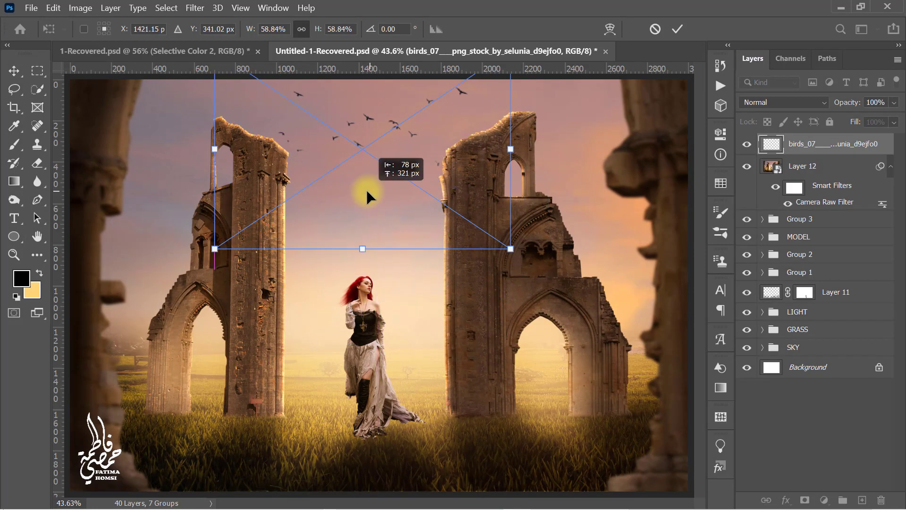
left_click(672, 27)
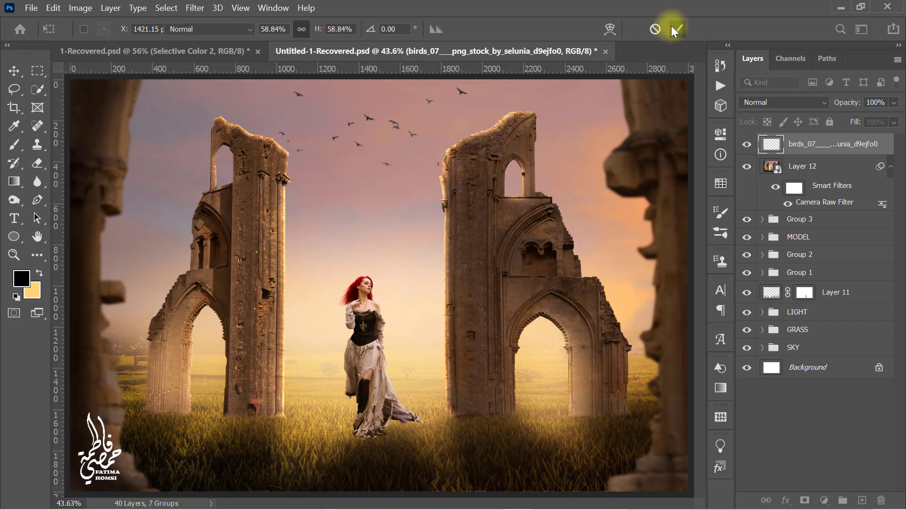
- Apply a Gaussian Blur with a 3-pixel radius to the birds layer
key("b")
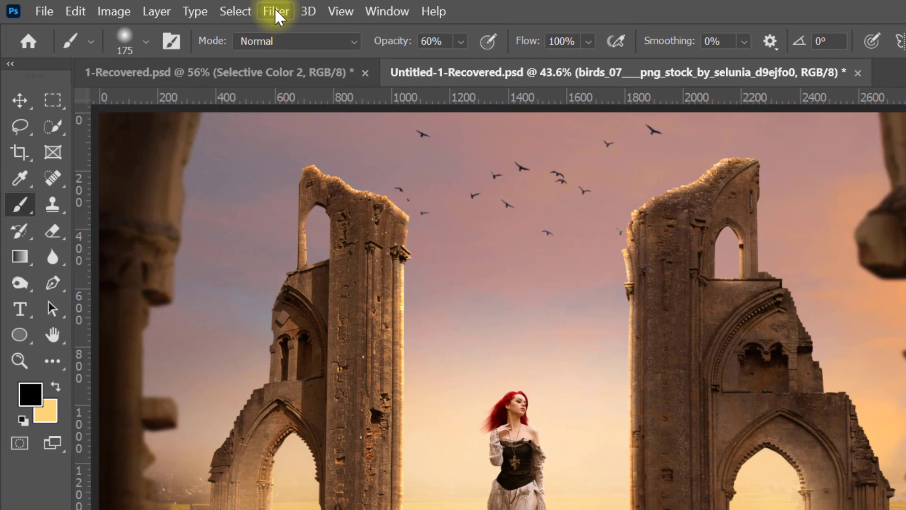
left_click(278, 14)
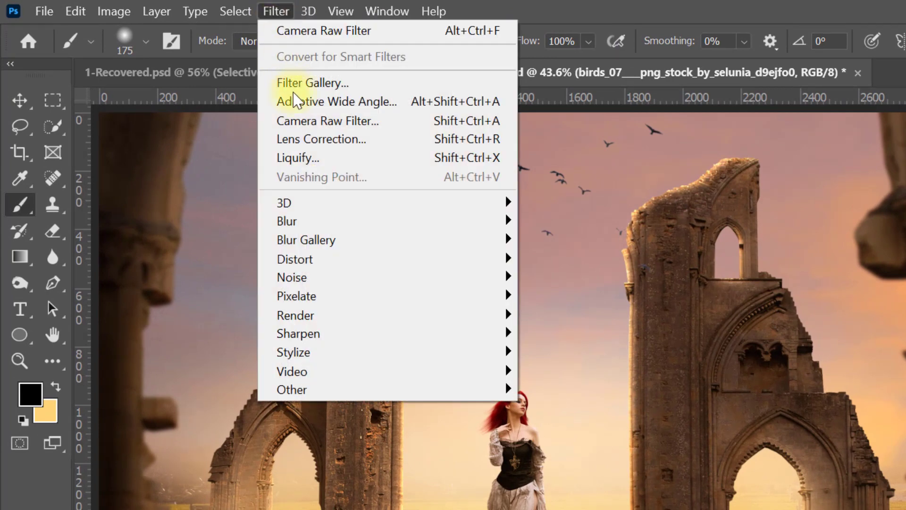
mouse_move(319, 223)
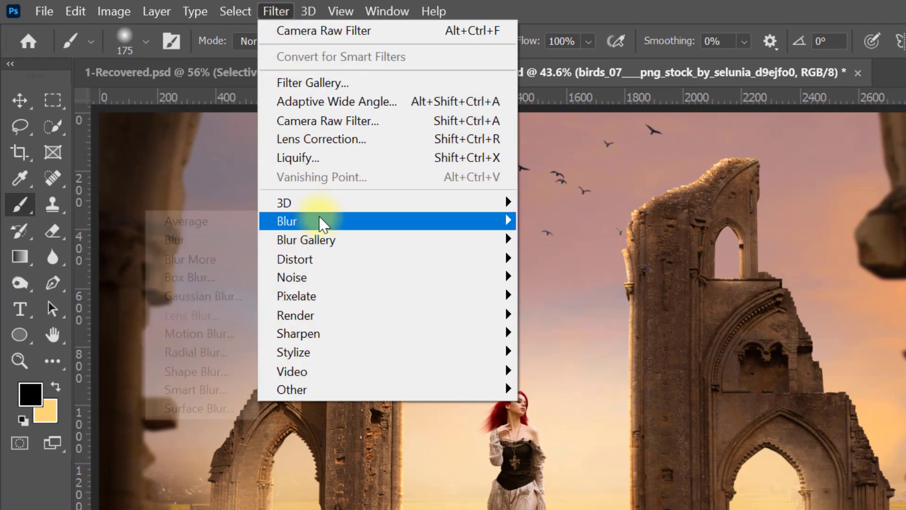
left_click(238, 299)
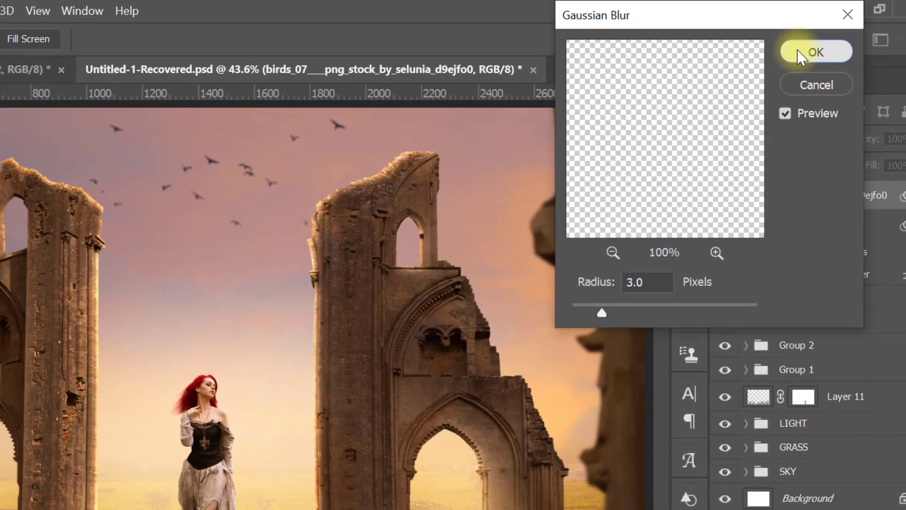
left_click(816, 54)
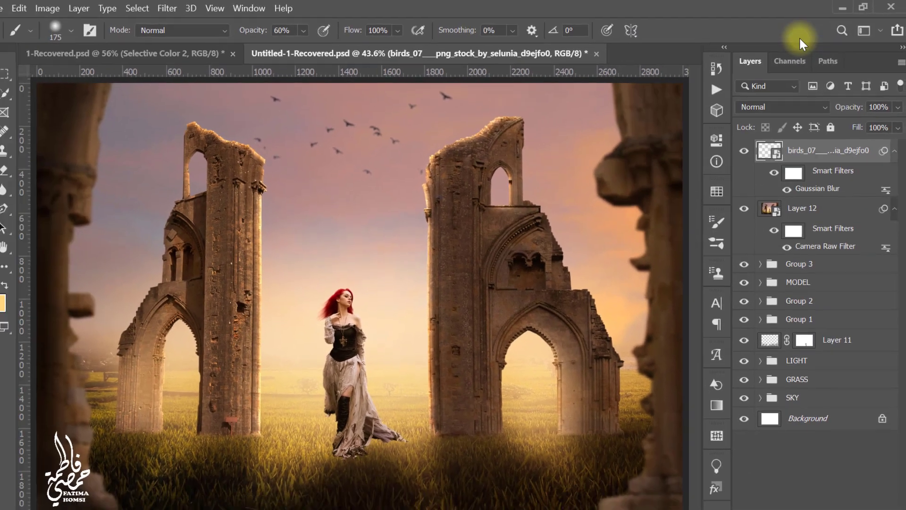